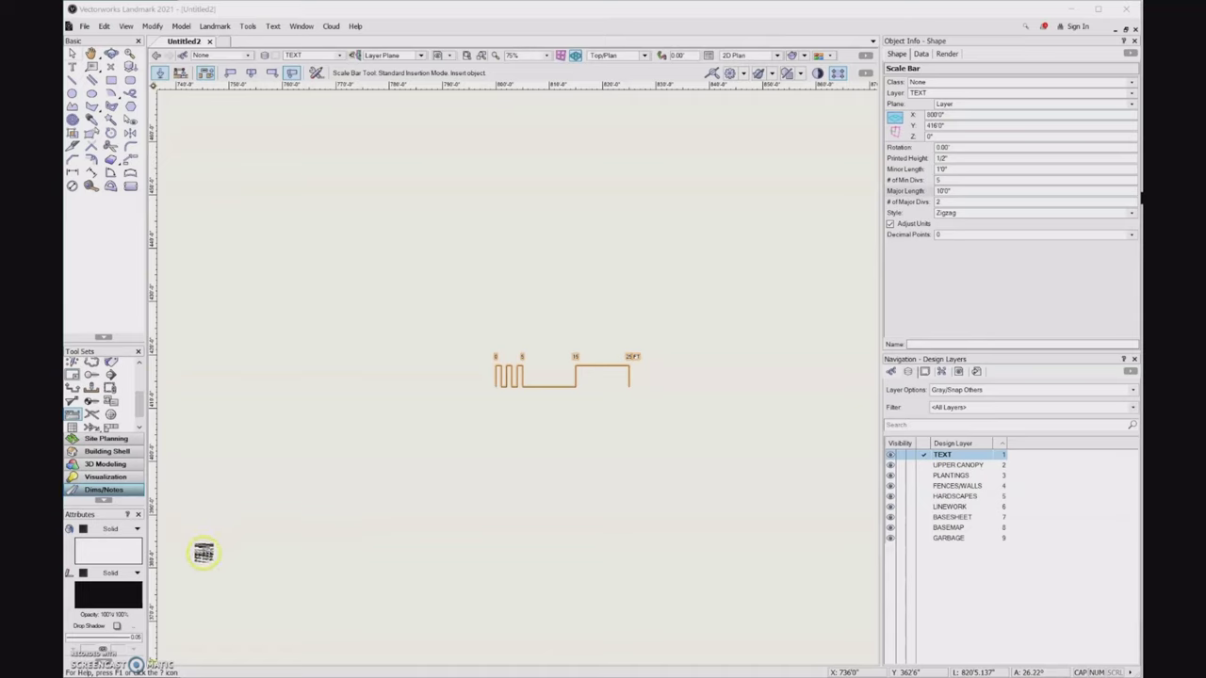
Click in the drawing window that shows the 0–25 FT scale bar
left_click(284, 535)
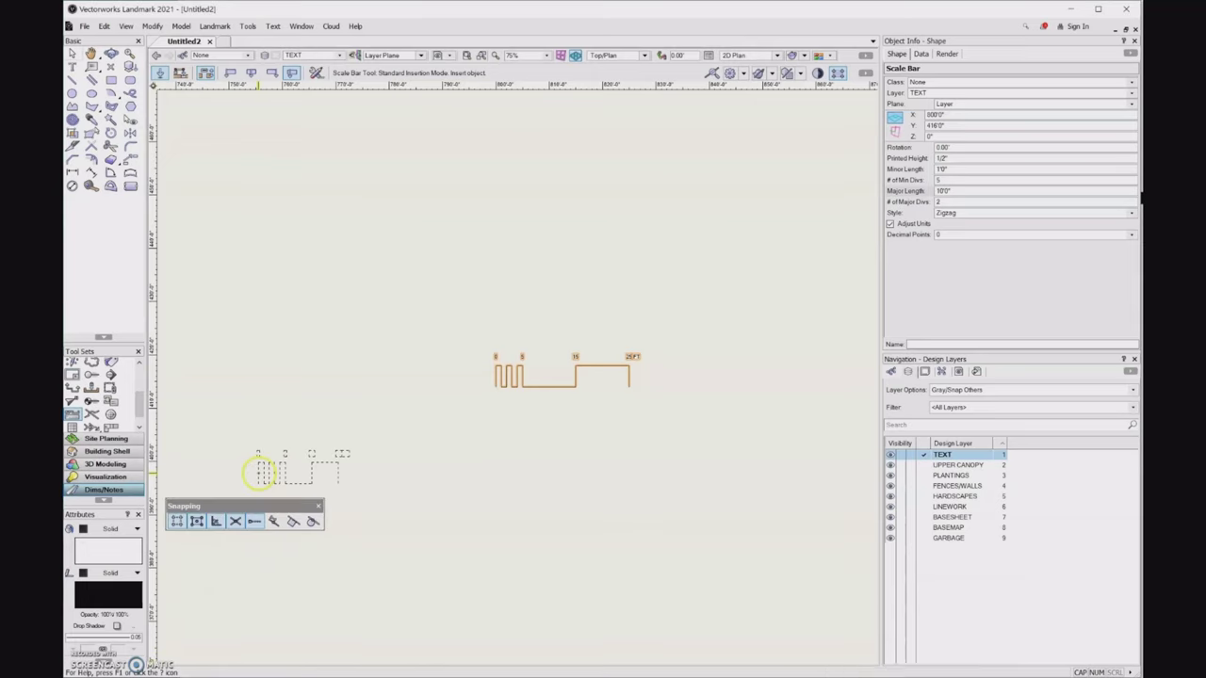
Open 2.1 2D Hardscapes Fills.vwx from the LAT 271 > 02.1 Hardscape fill options folder
key("ctrl+o")
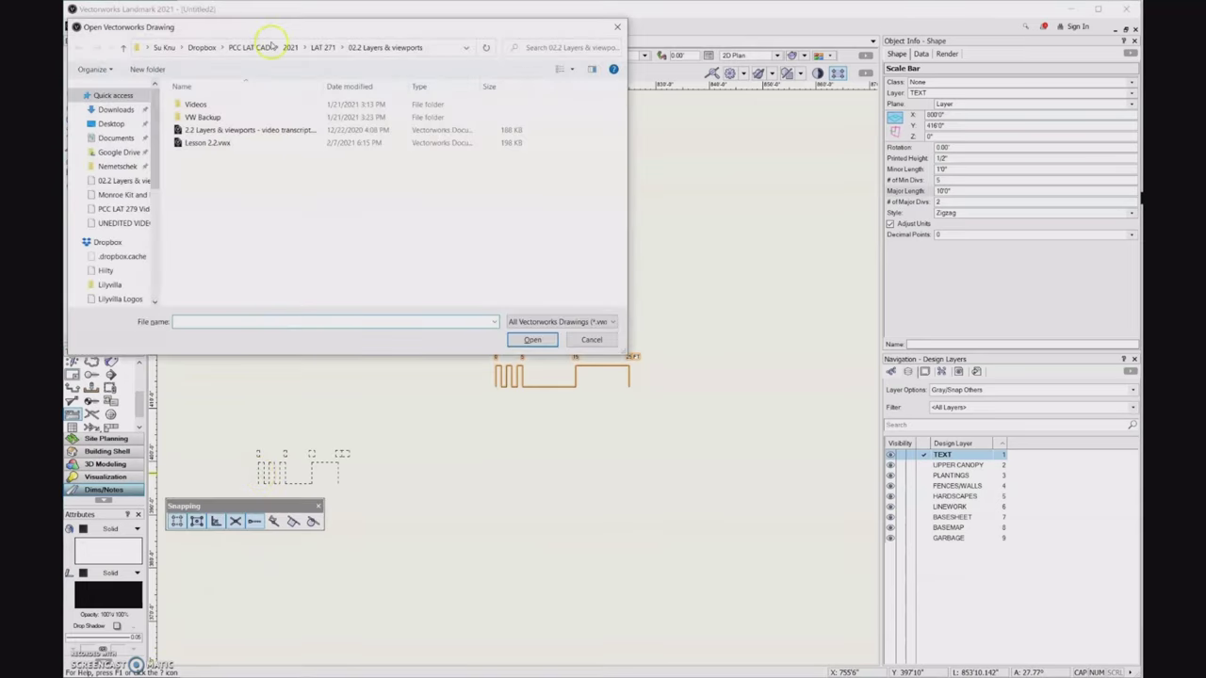
left_click(322, 48)
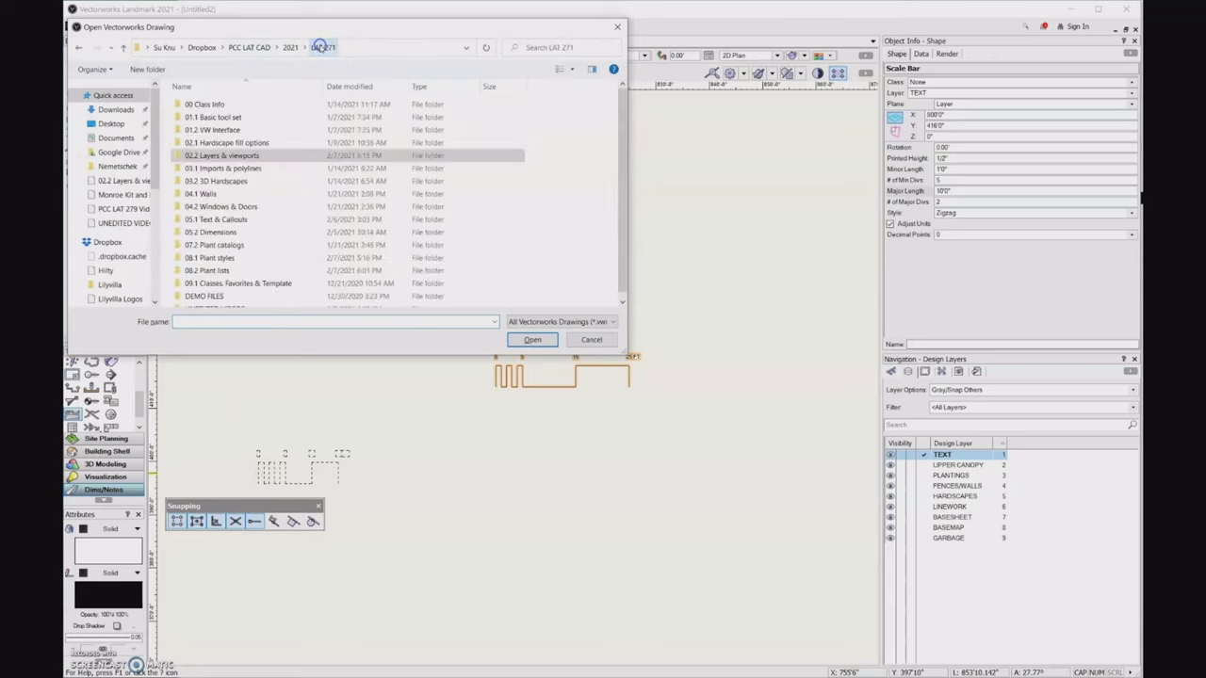
double_click(255, 142)
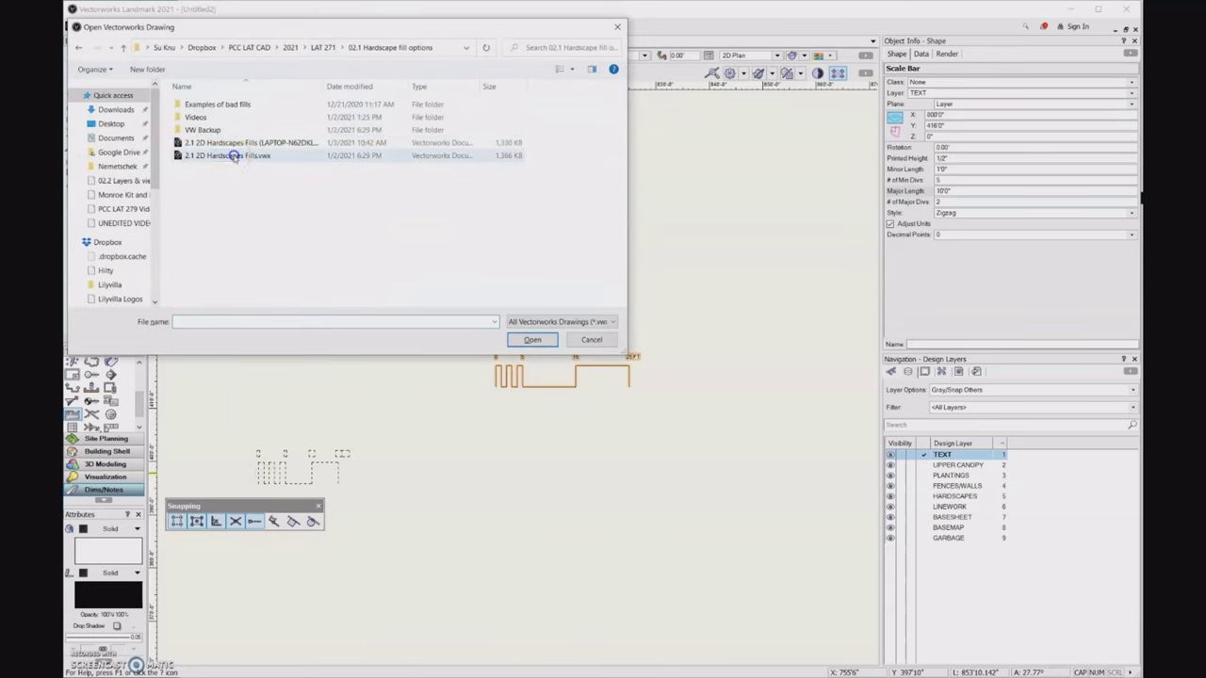
double_click(232, 156)
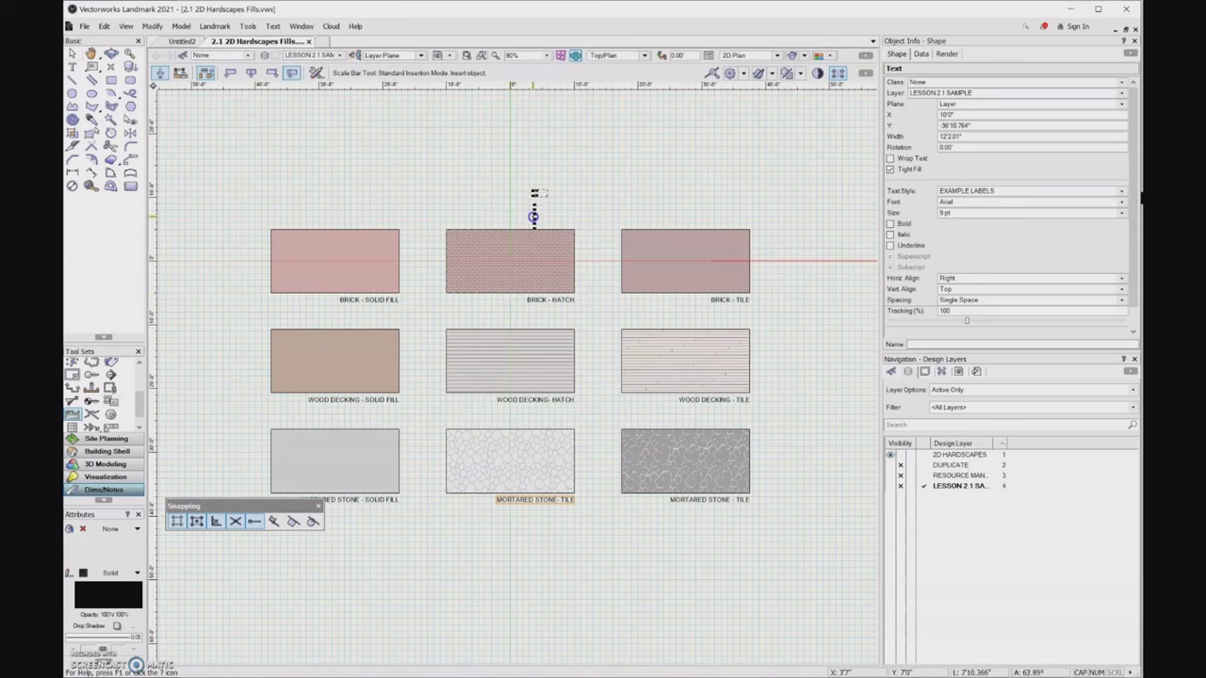
Select the Brick - Hatch sample rectangle and list classes in the Navigation palette
key("x")
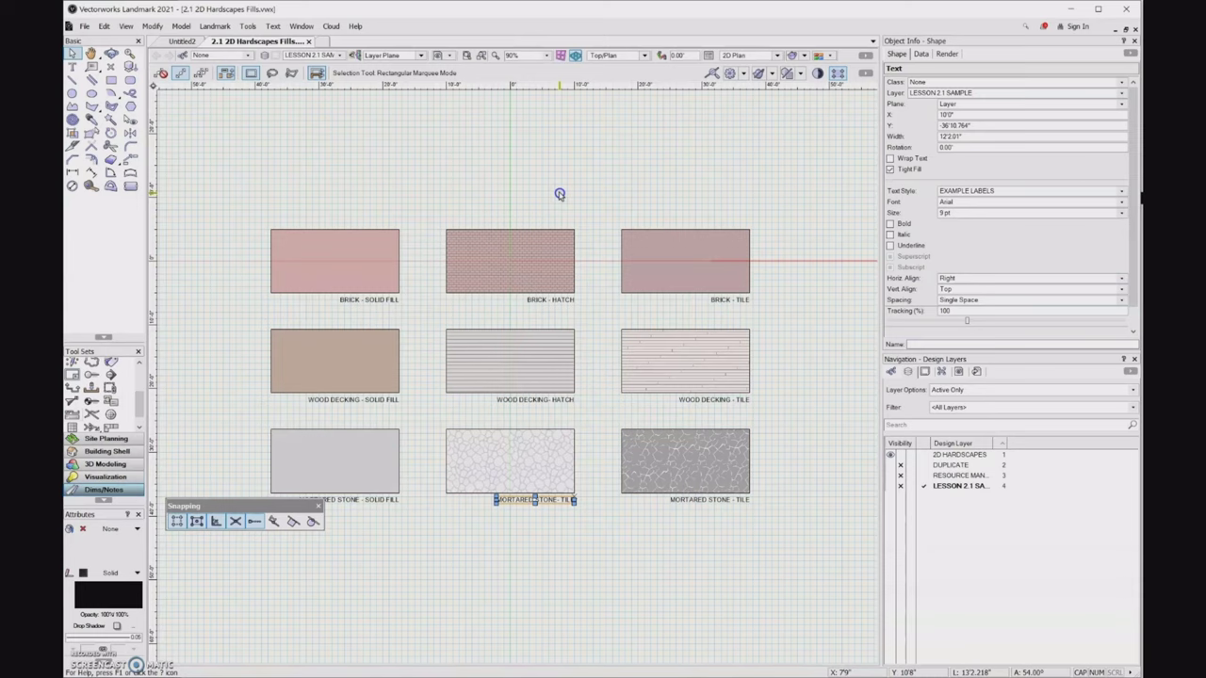
left_click(546, 245)
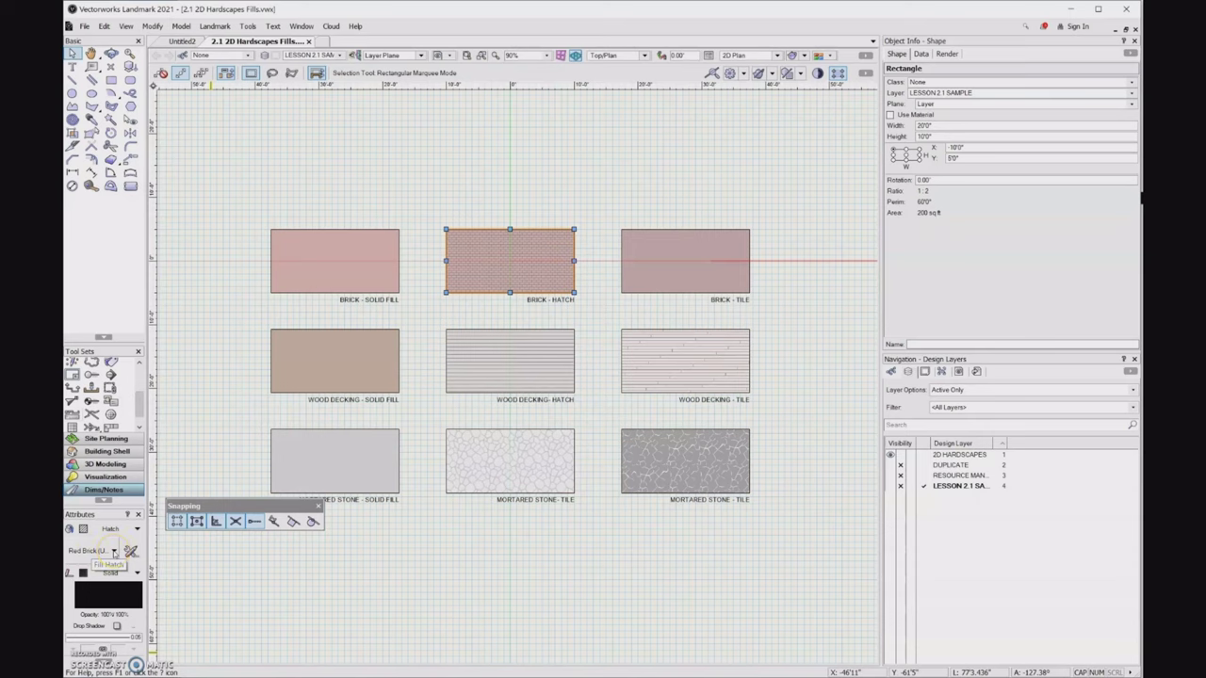
left_click(891, 372)
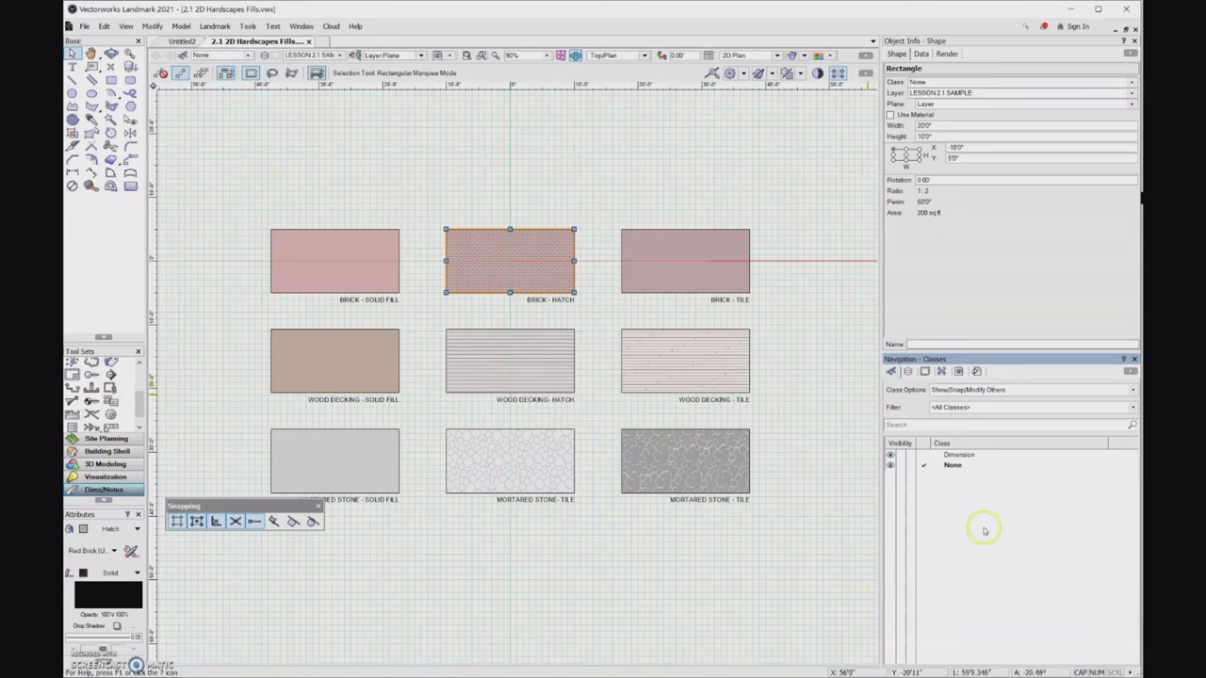
Start a new class from the Classes list and name it MATERIAL-BRICK
right_click(940, 500)
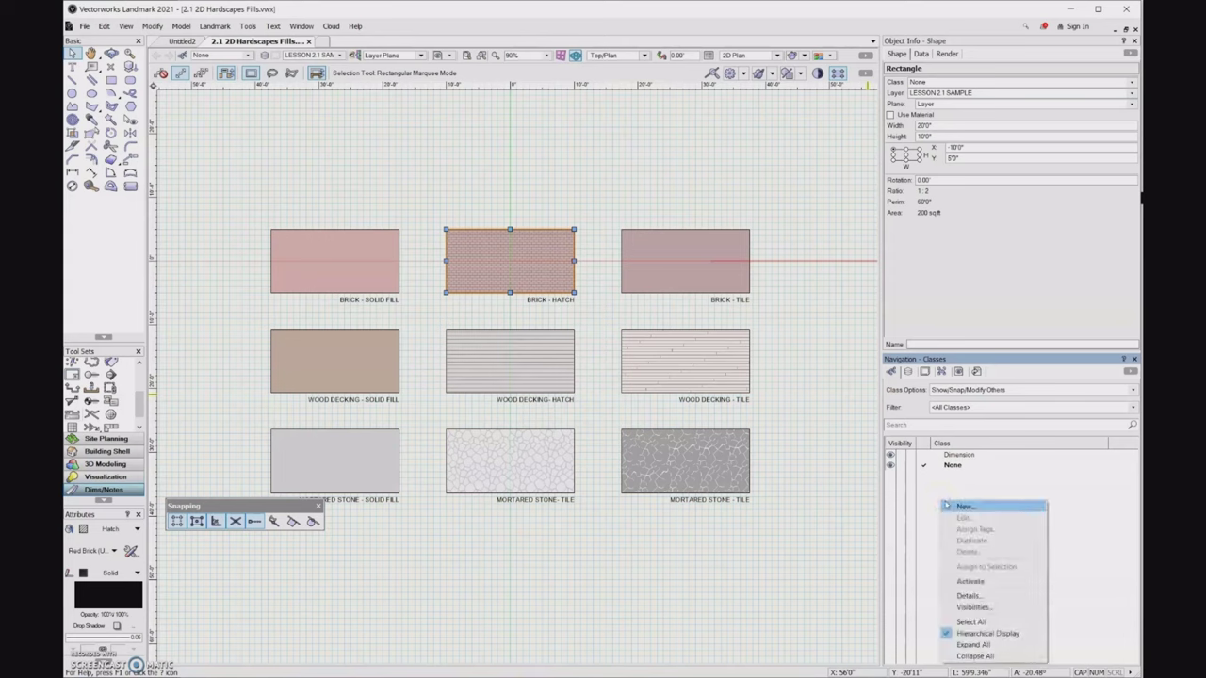
left_click(946, 506)
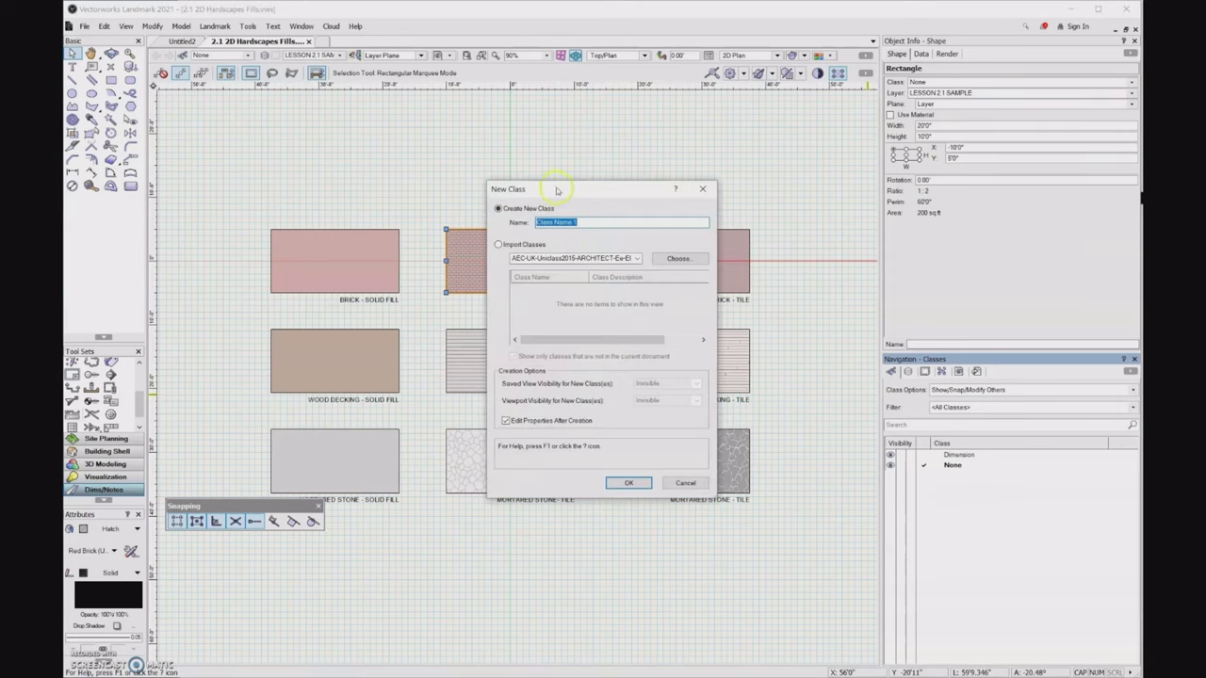
mouse_move(548, 182)
left_mouse_down()
mouse_move(859, 176)
mouse_move(866, 188)
left_mouse_up()
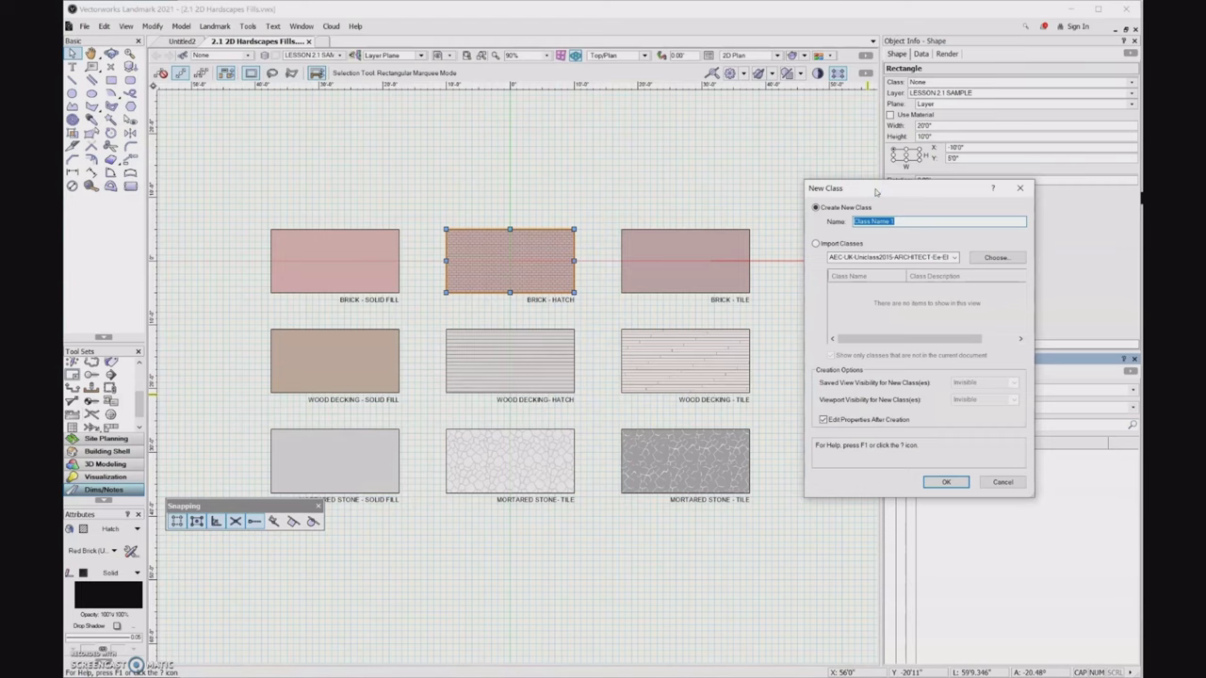
type("MATERIAL-BRICK")
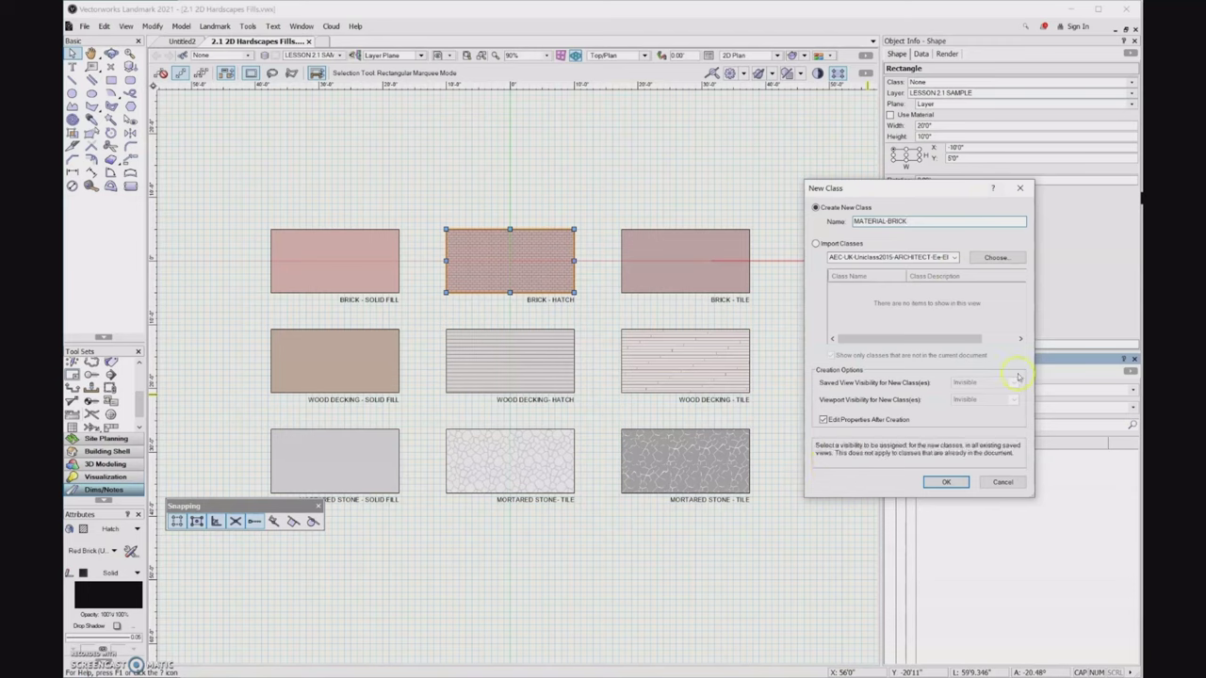
Give MATERIAL-BRICK Use at Creation and a Red Brick (UK) Stretcher Bond hatch fill
left_click(949, 482)
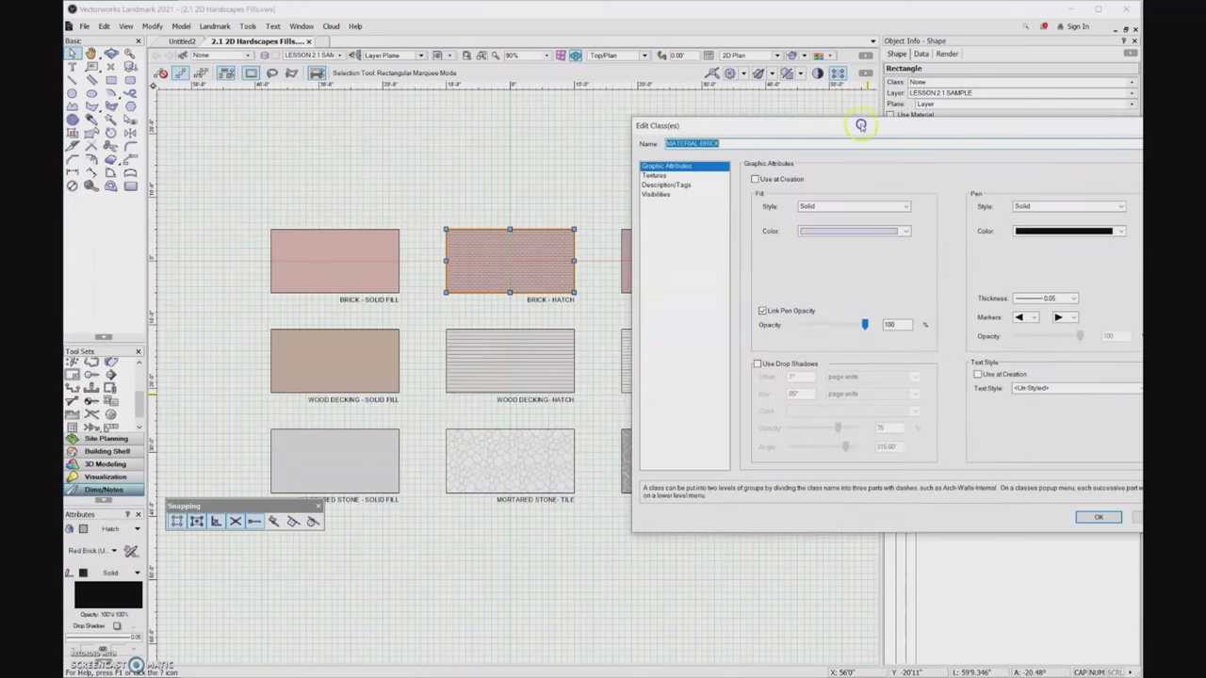
left_click_drag(865, 122, 834, 117)
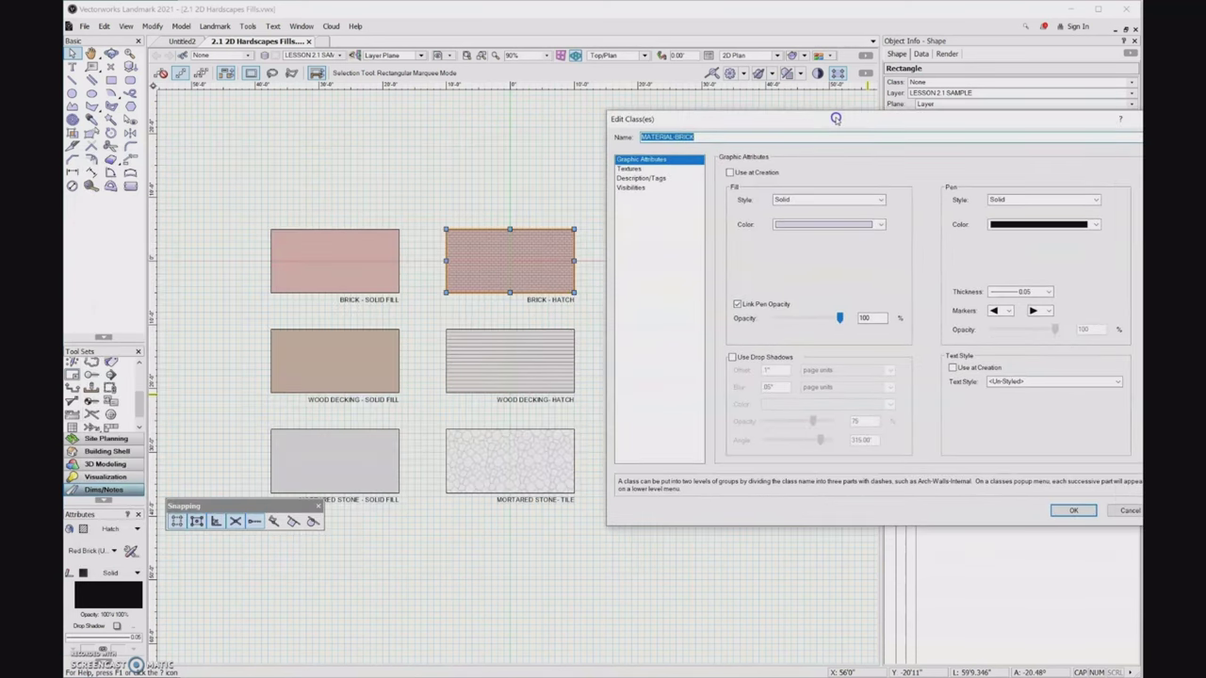
left_click(731, 172)
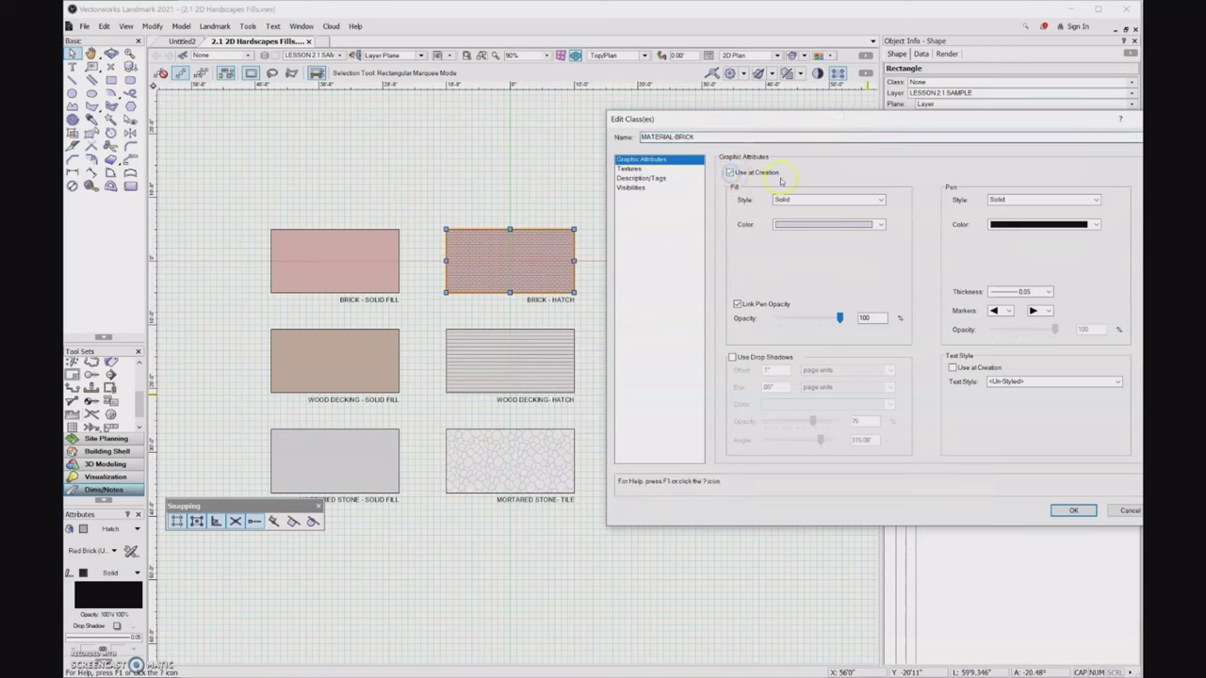
left_click(874, 202)
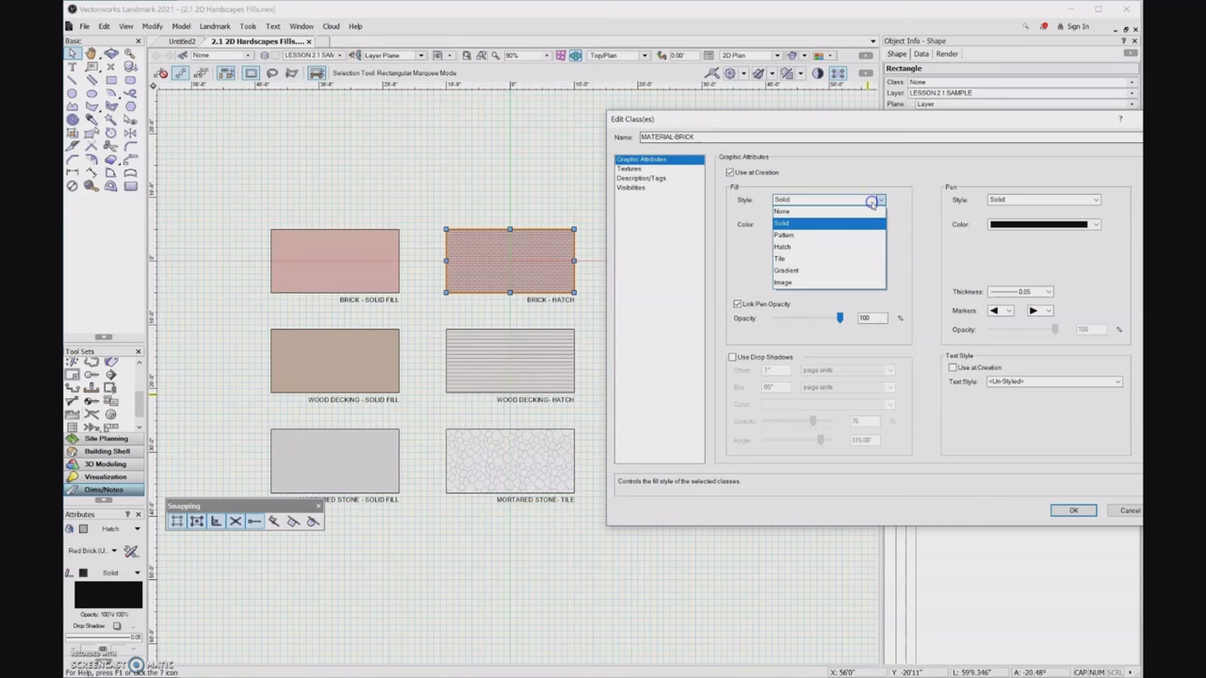
left_click(812, 245)
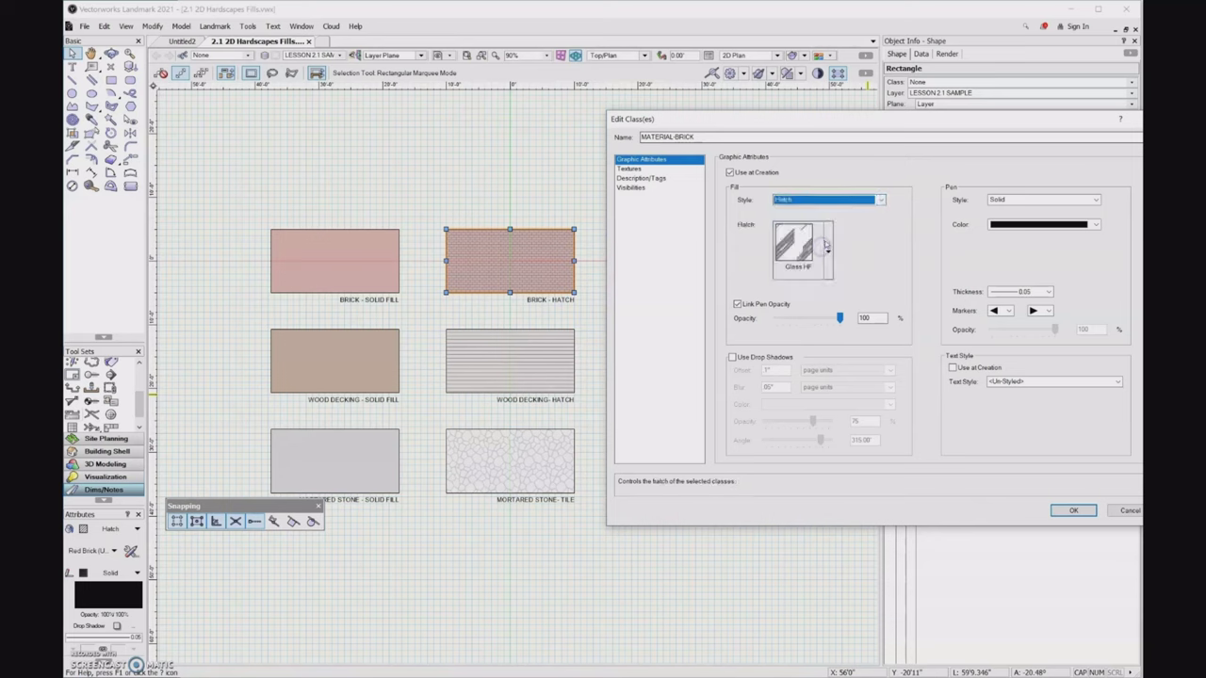
left_click(829, 236)
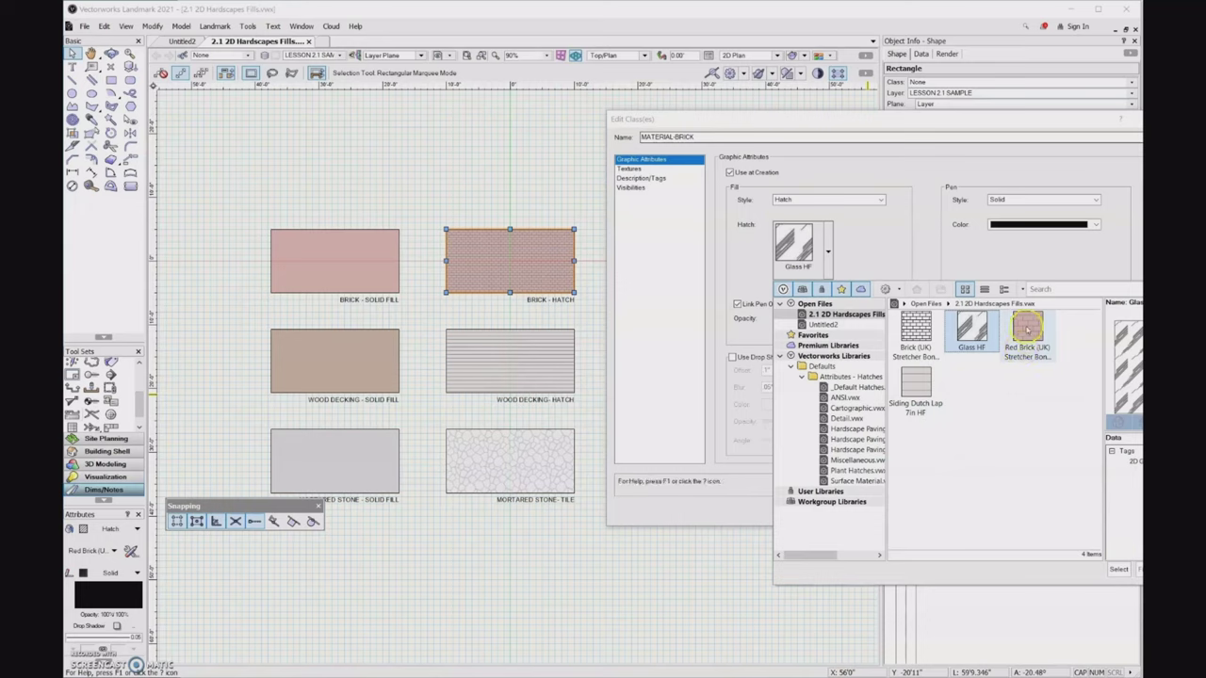
double_click(1027, 328)
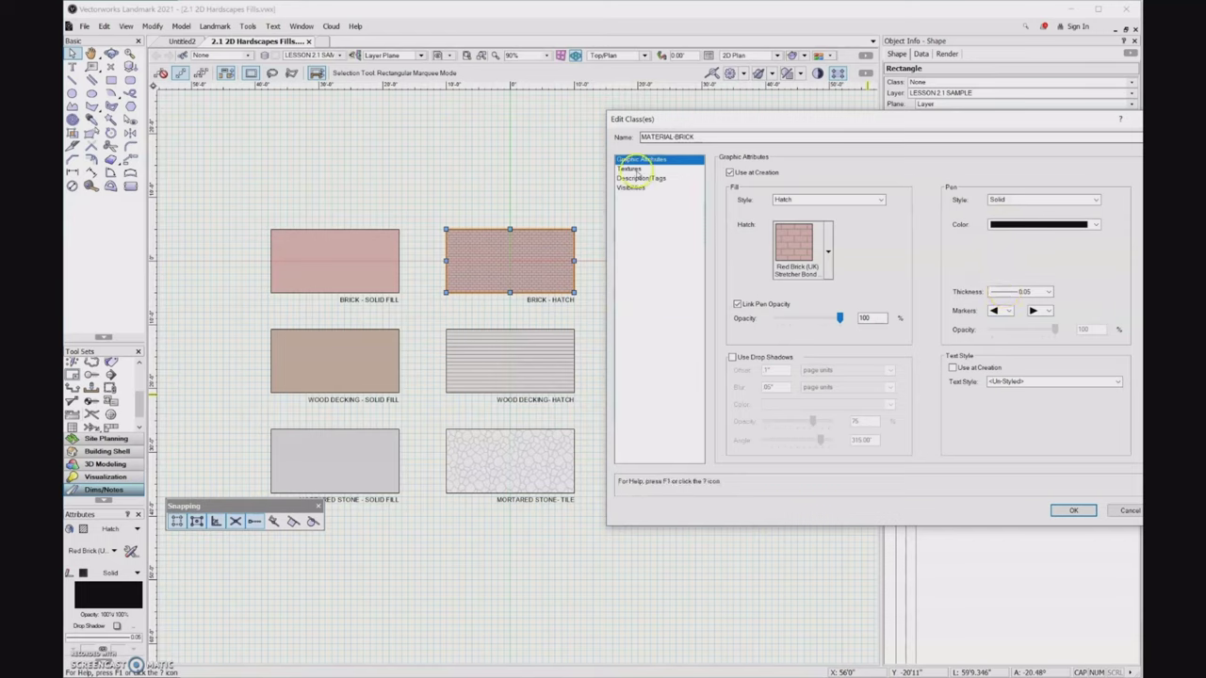
Assign the Brick Stnd Running 01 texture to MATERIAL-BRICK objects
left_click(630, 169)
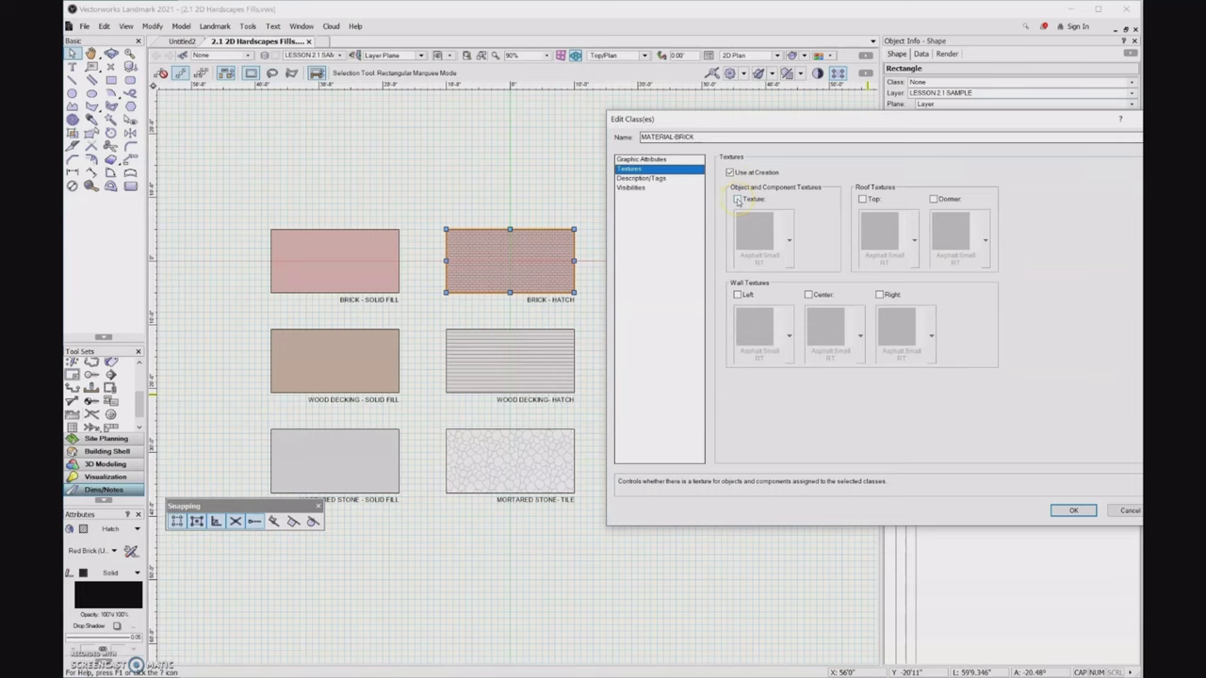
left_click(736, 200)
left_click(737, 200)
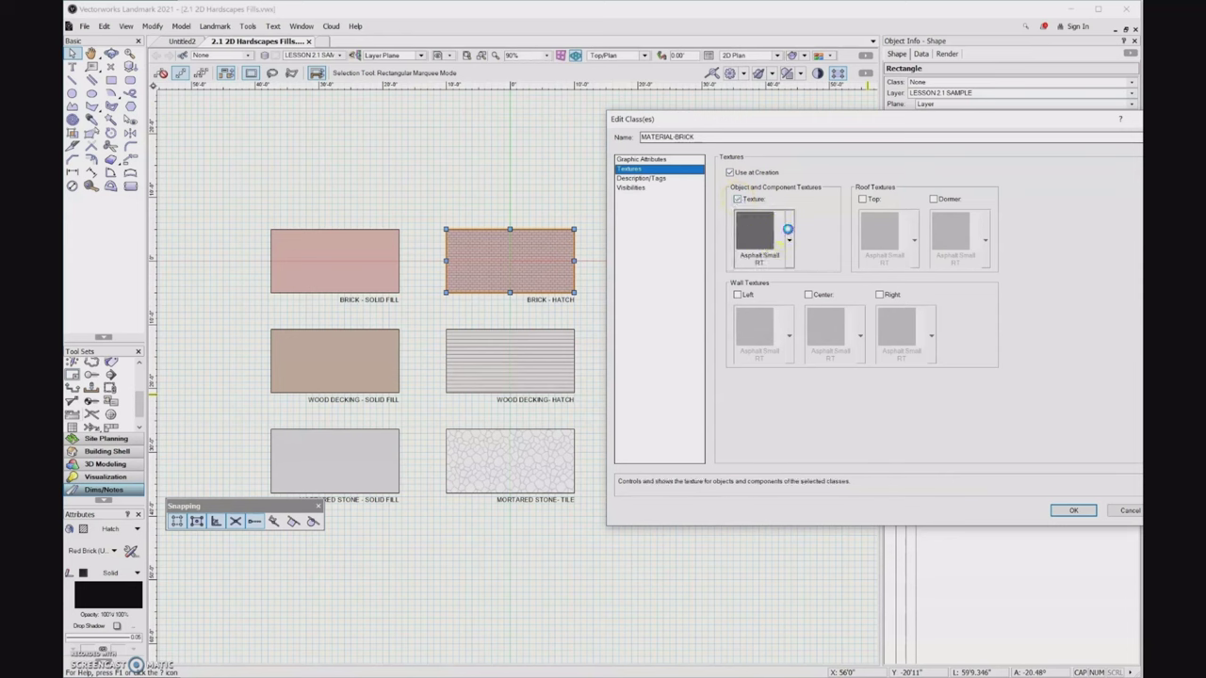
left_click(789, 231)
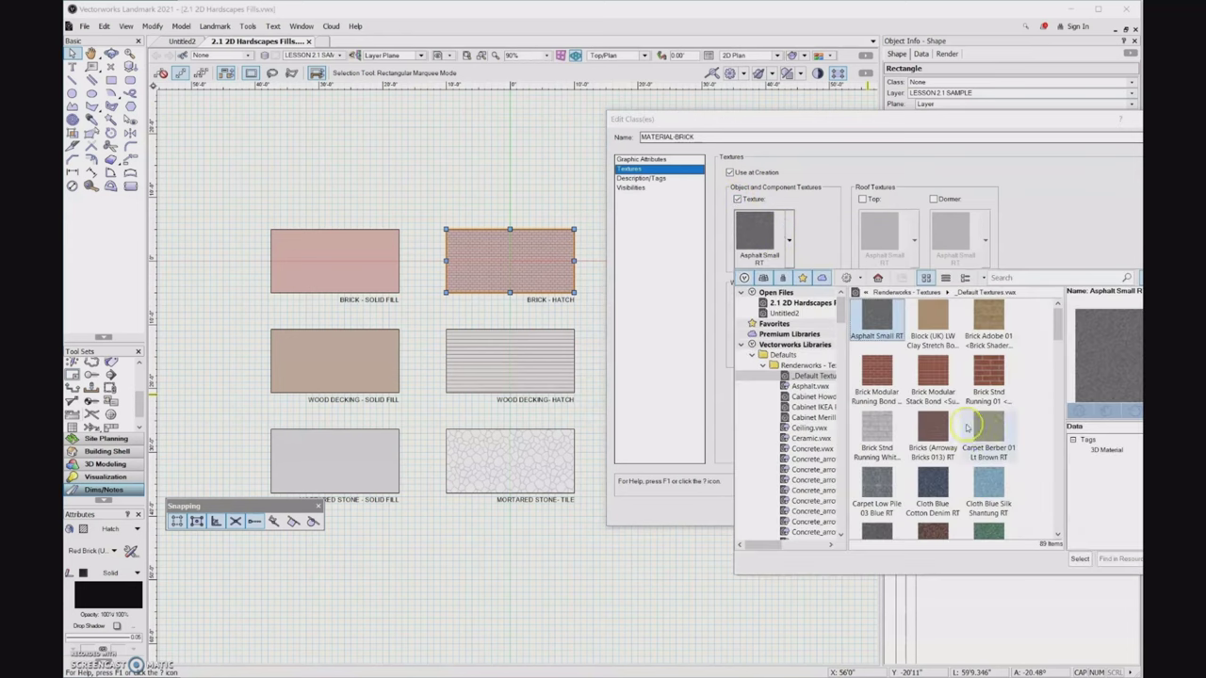
double_click(989, 370)
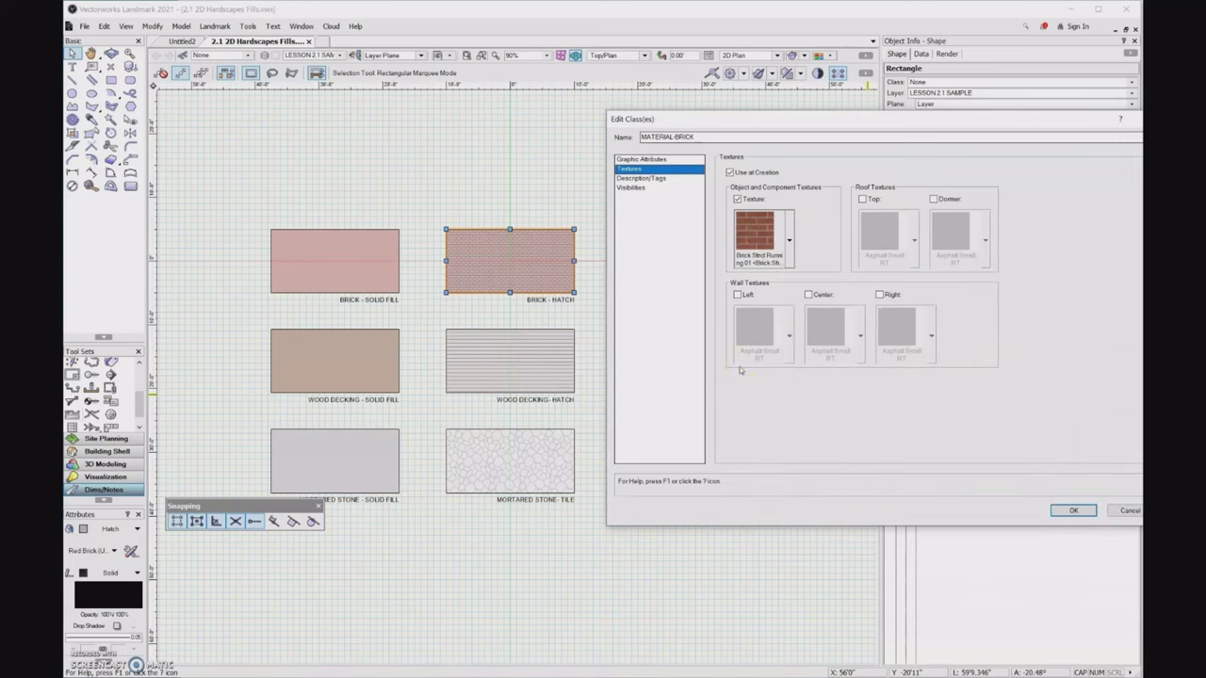
left_click(769, 237)
left_click(760, 285)
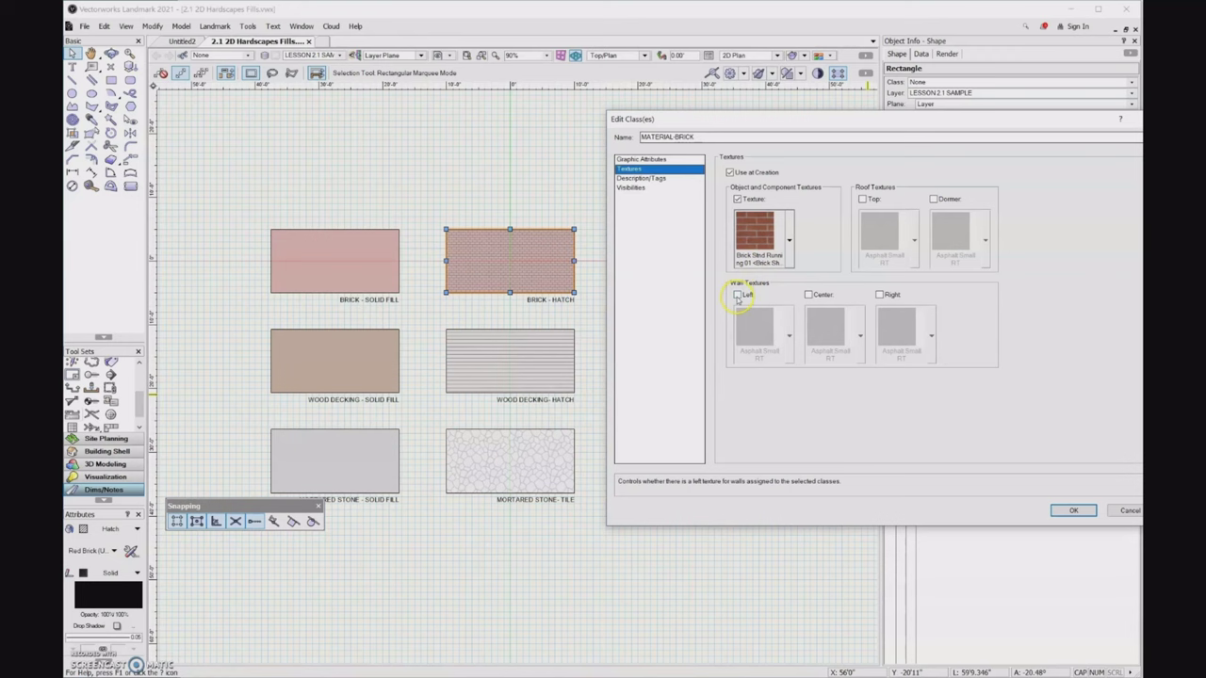
Apply Brick Stnd Running 01 to the left, center and right walls and confirm
left_click(738, 295)
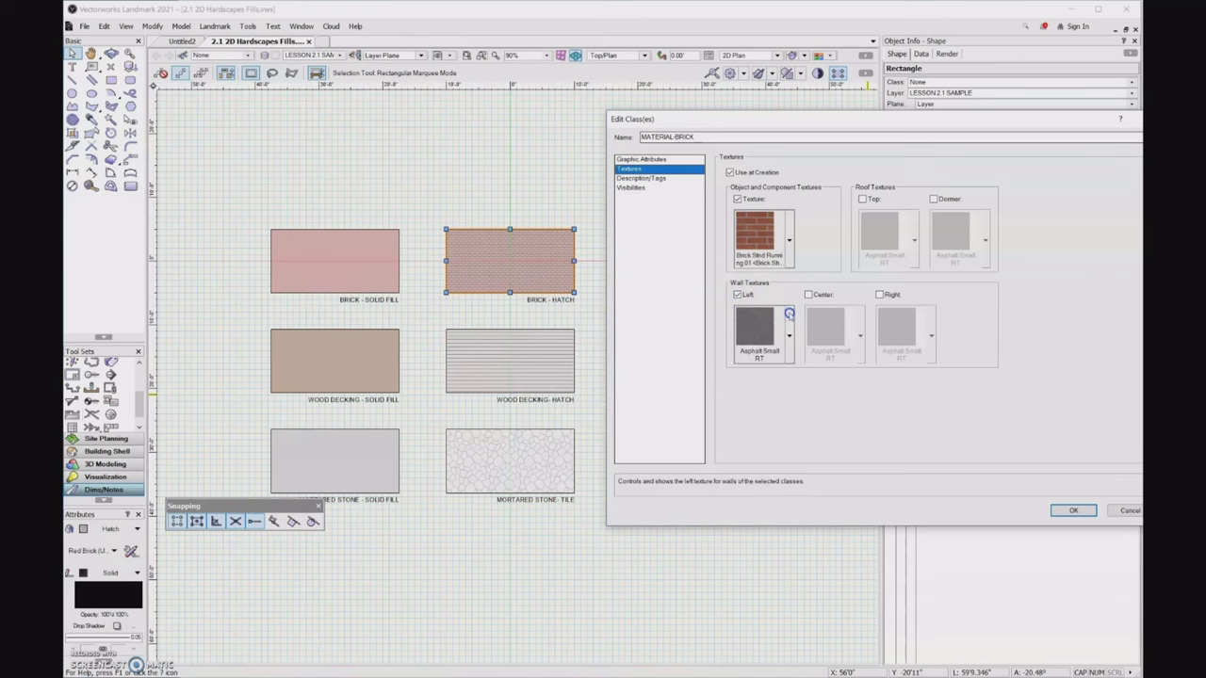
left_click(775, 316)
double_click(988, 469)
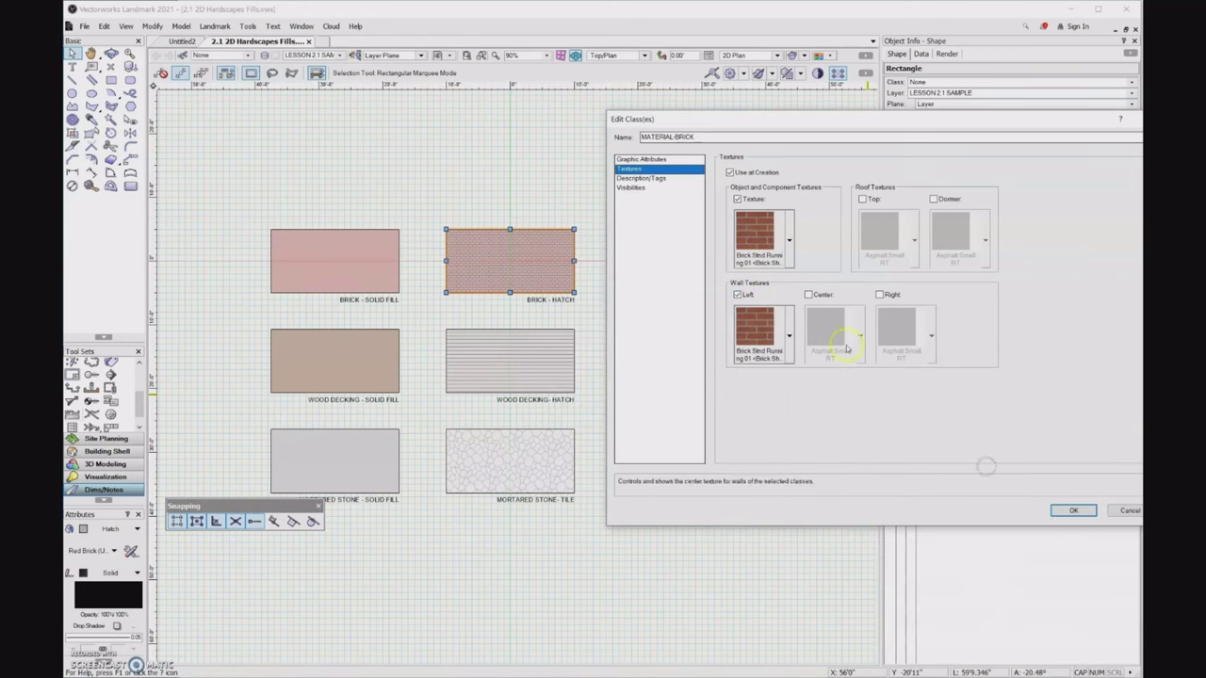
left_click(807, 295)
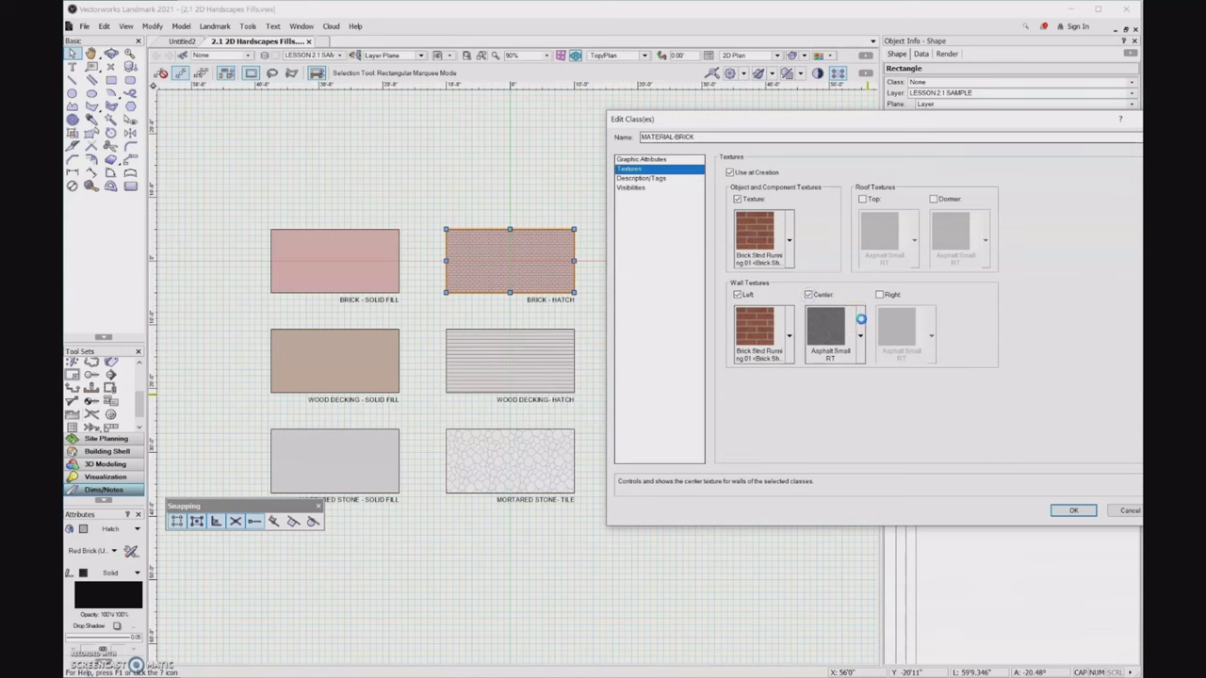
left_click(861, 321)
double_click(1059, 468)
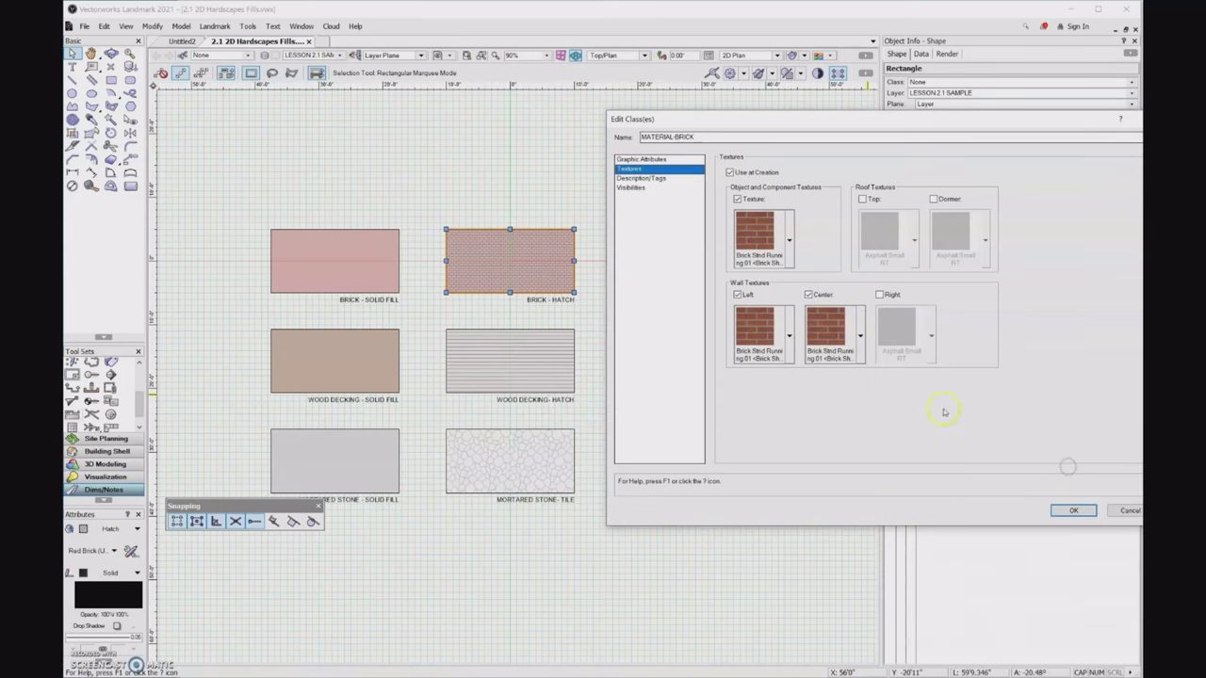
left_click(879, 294)
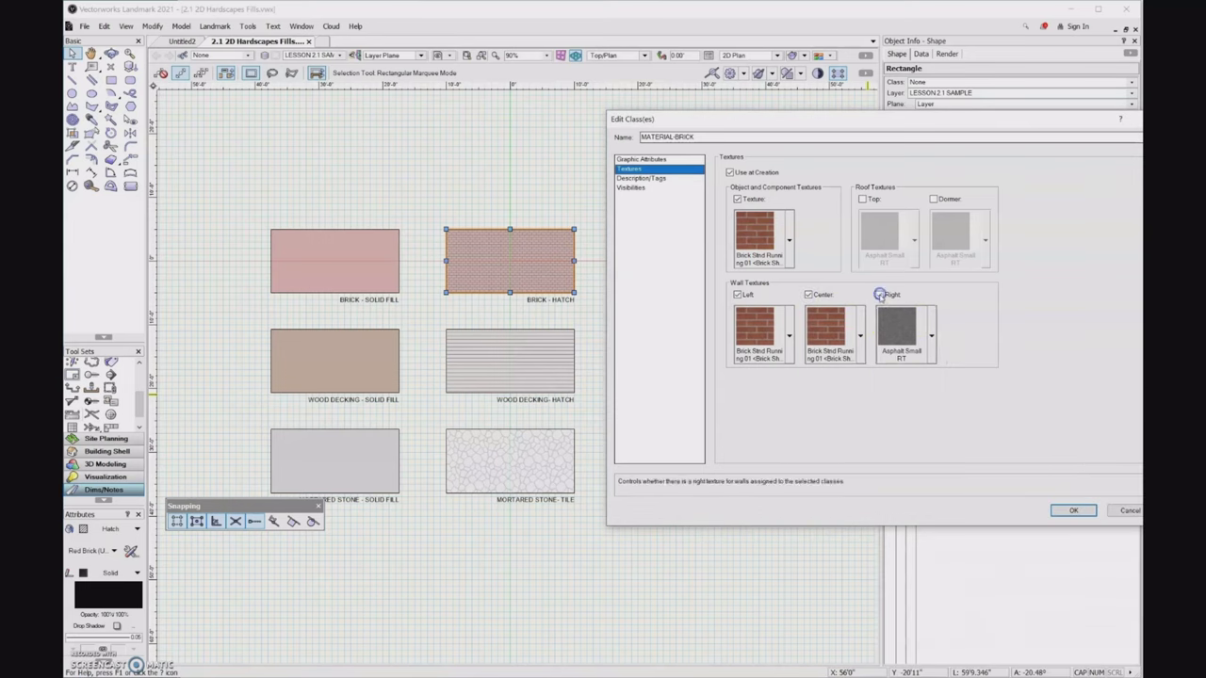
left_click(931, 336)
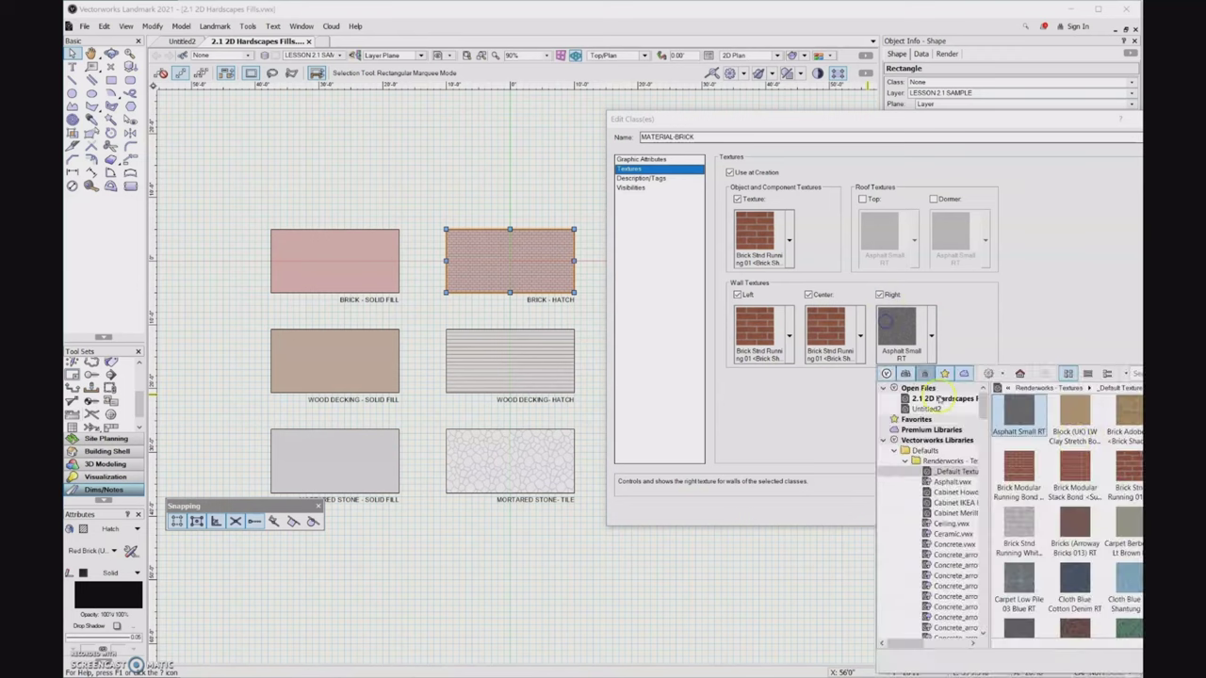
double_click(1126, 464)
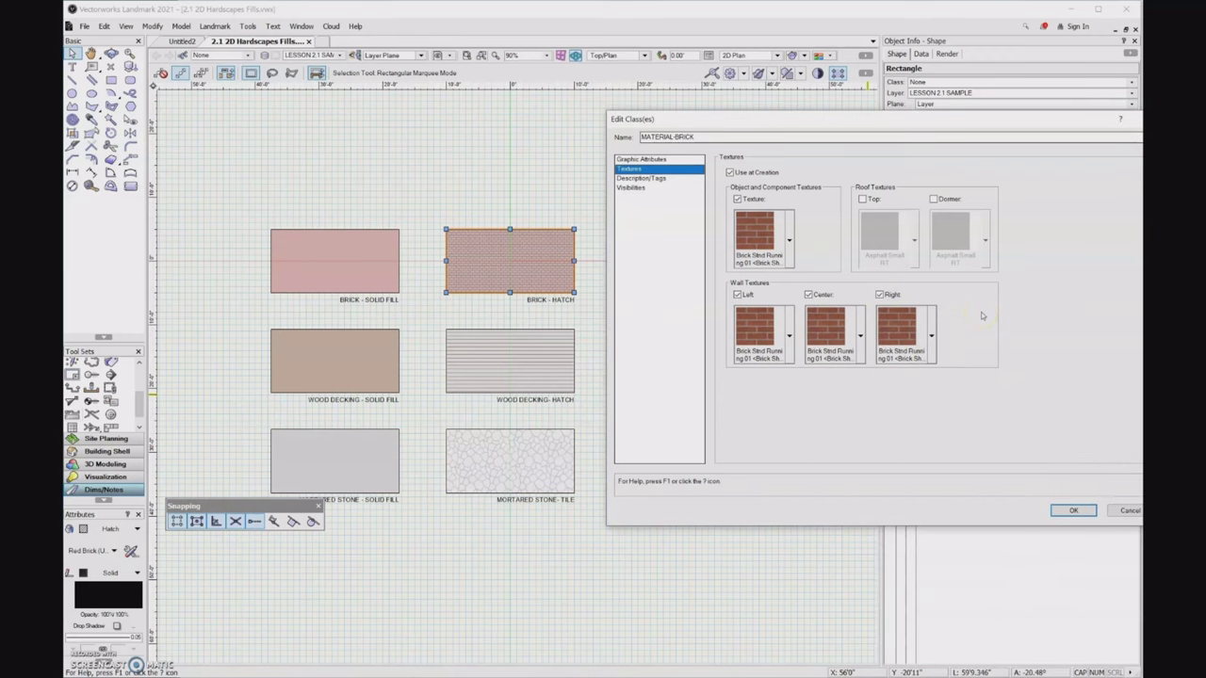
left_click(1073, 511)
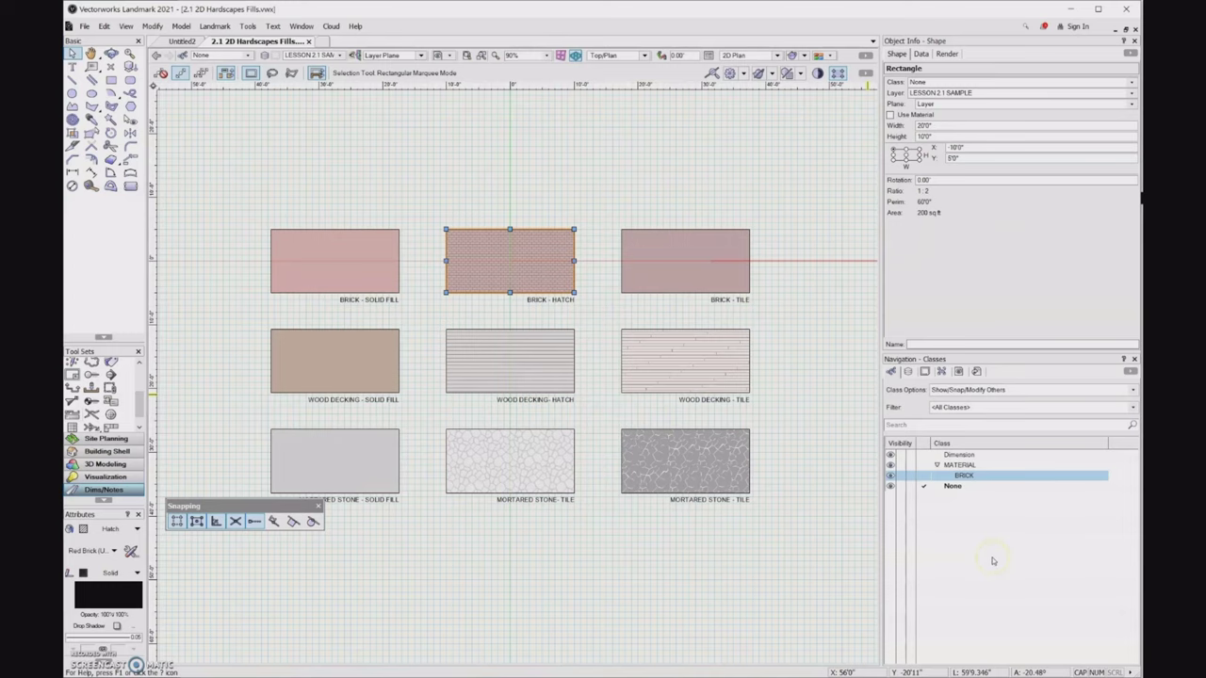
Create a class named MATERIAL-MORTARED STONE from the Classes list
right_click(957, 516)
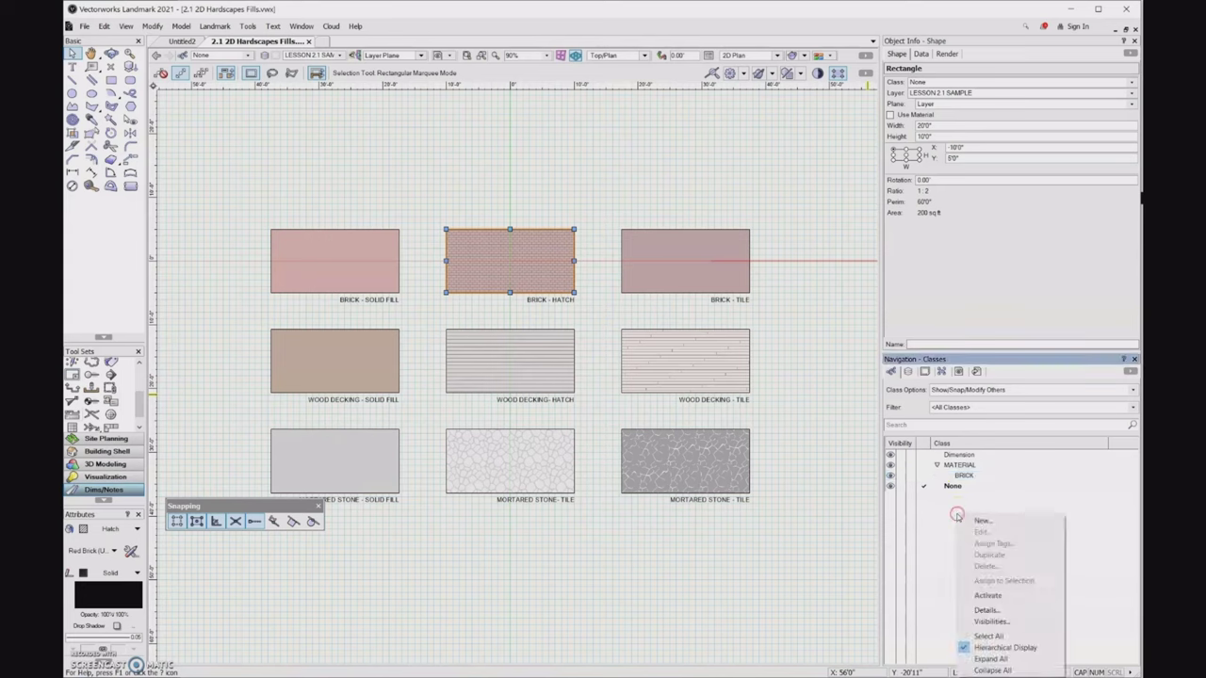
left_click(962, 520)
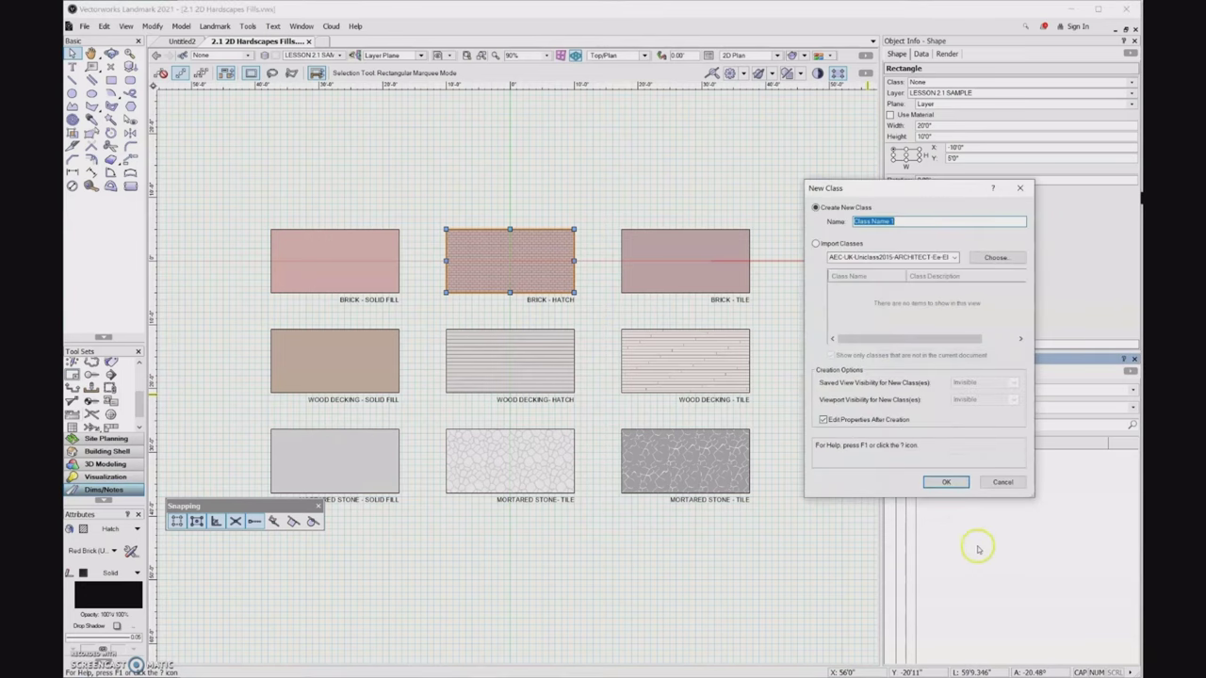
type("MATERIAL-MORTARED STONE")
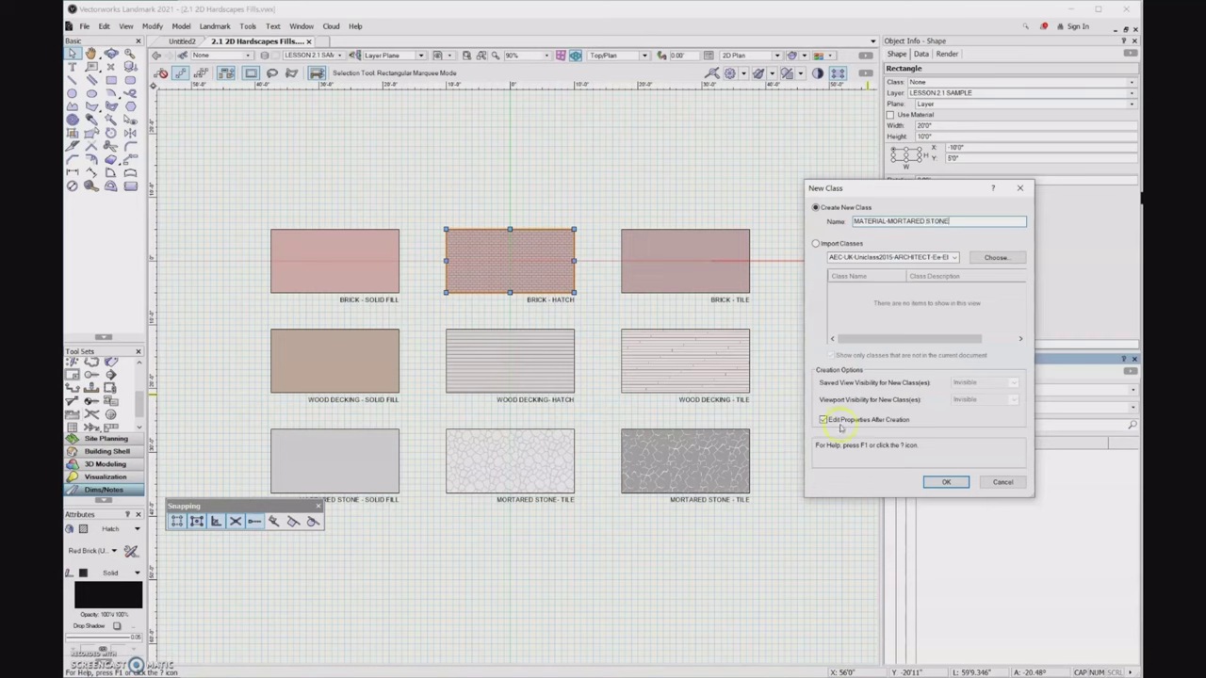
left_click(944, 482)
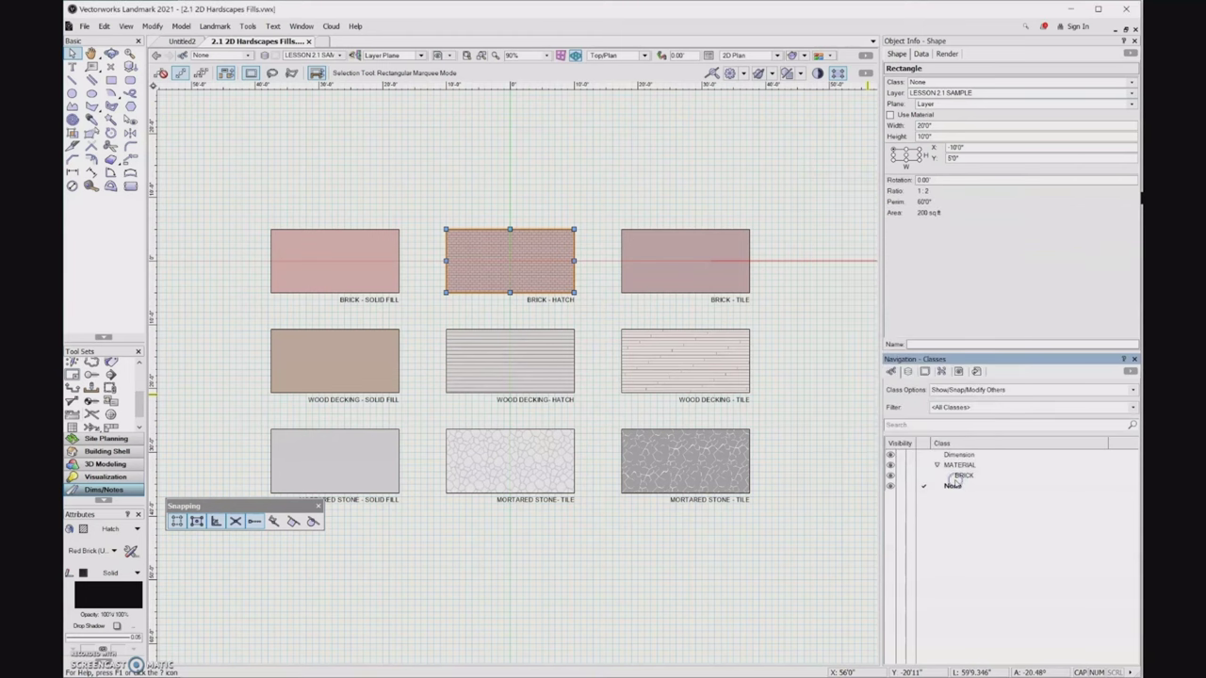
Set MATERIAL-MORTARED STONE to Use at Creation with an irregular flagstone paving tile fill
double_click(975, 470)
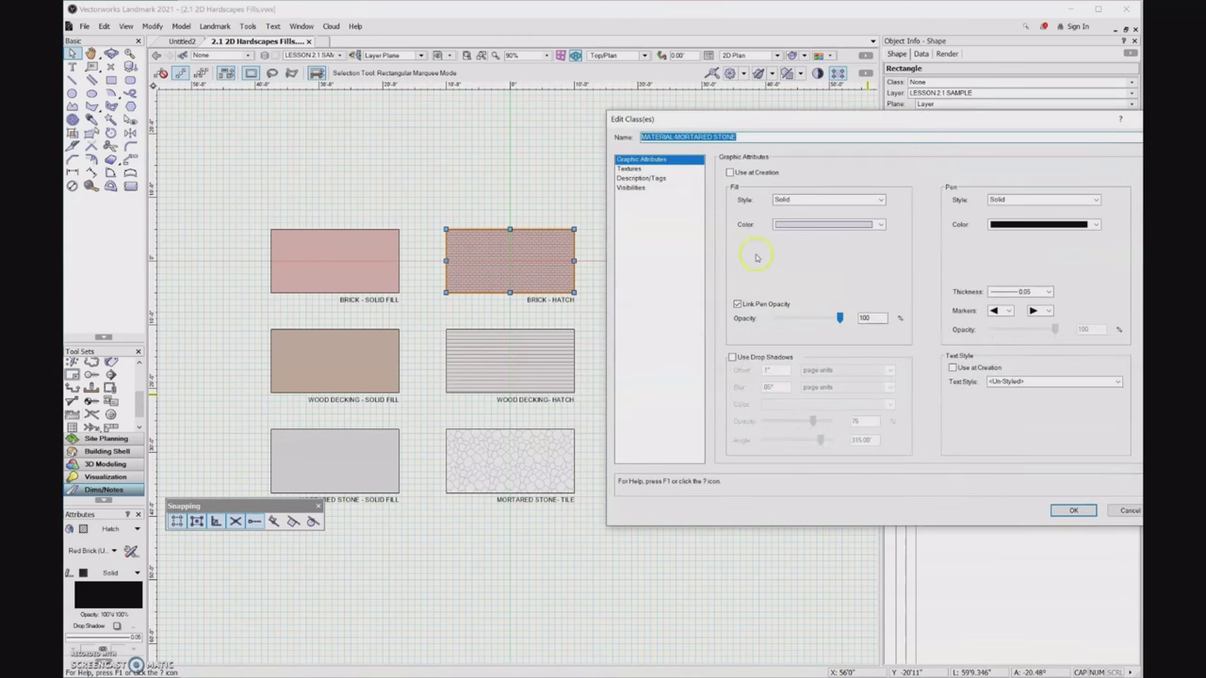
left_click(731, 174)
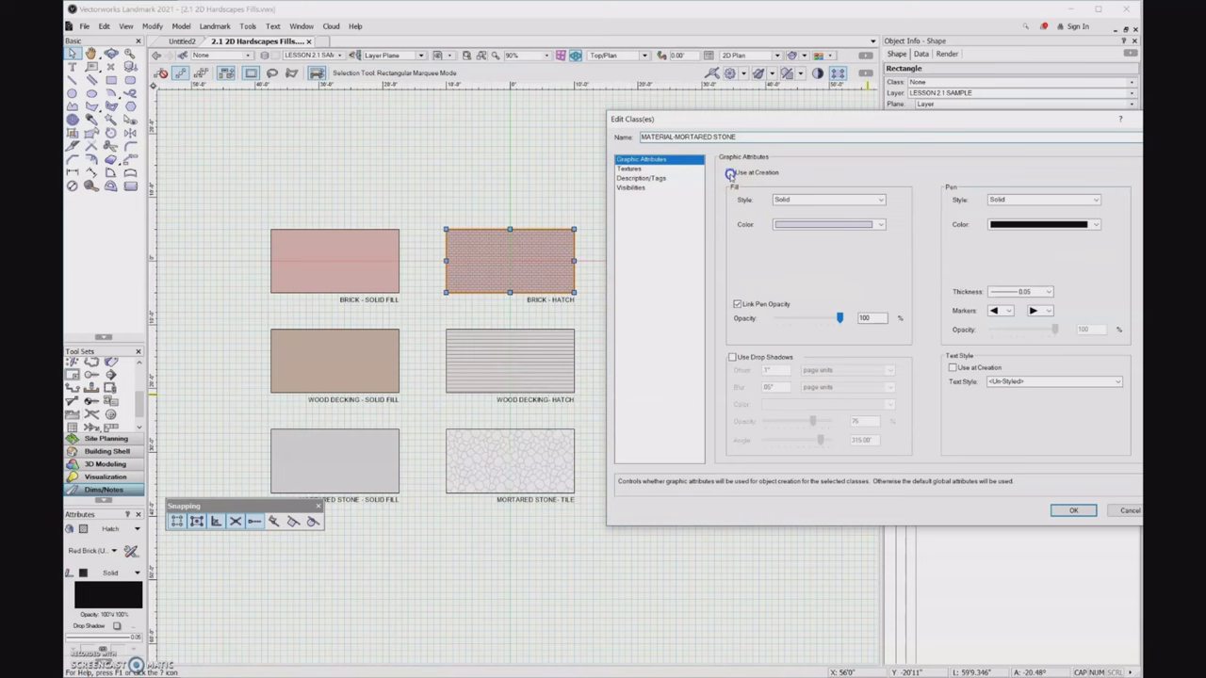
left_click(825, 200)
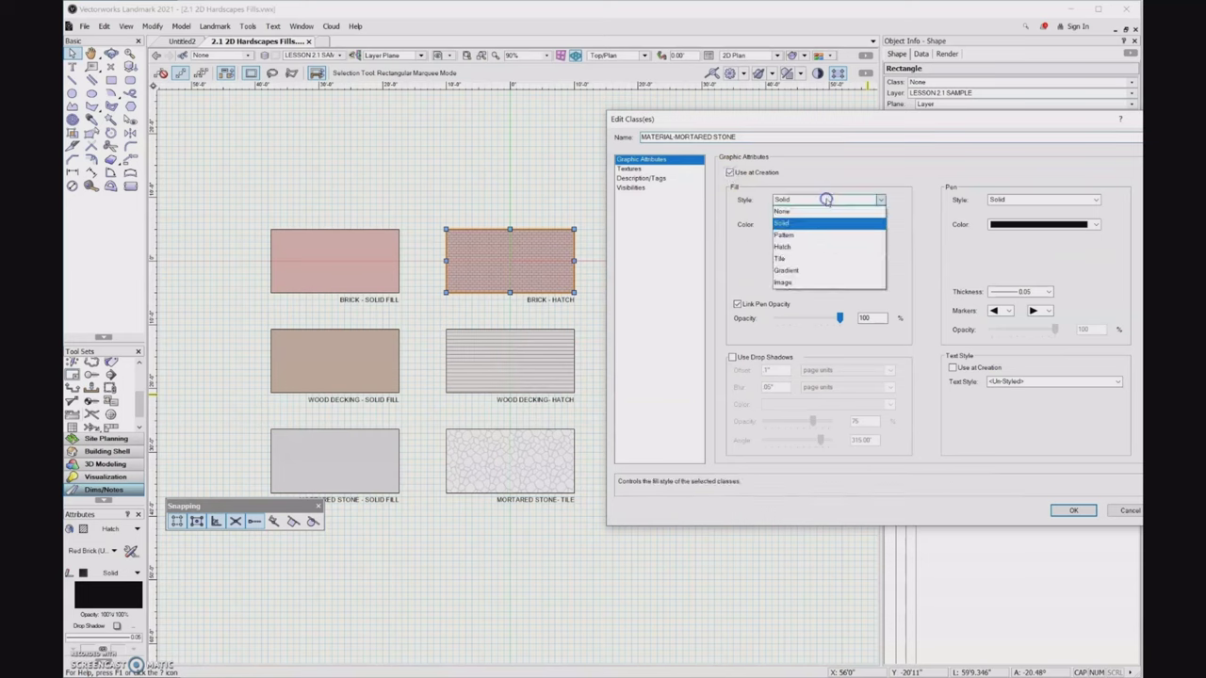
left_click(816, 258)
left_click(828, 233)
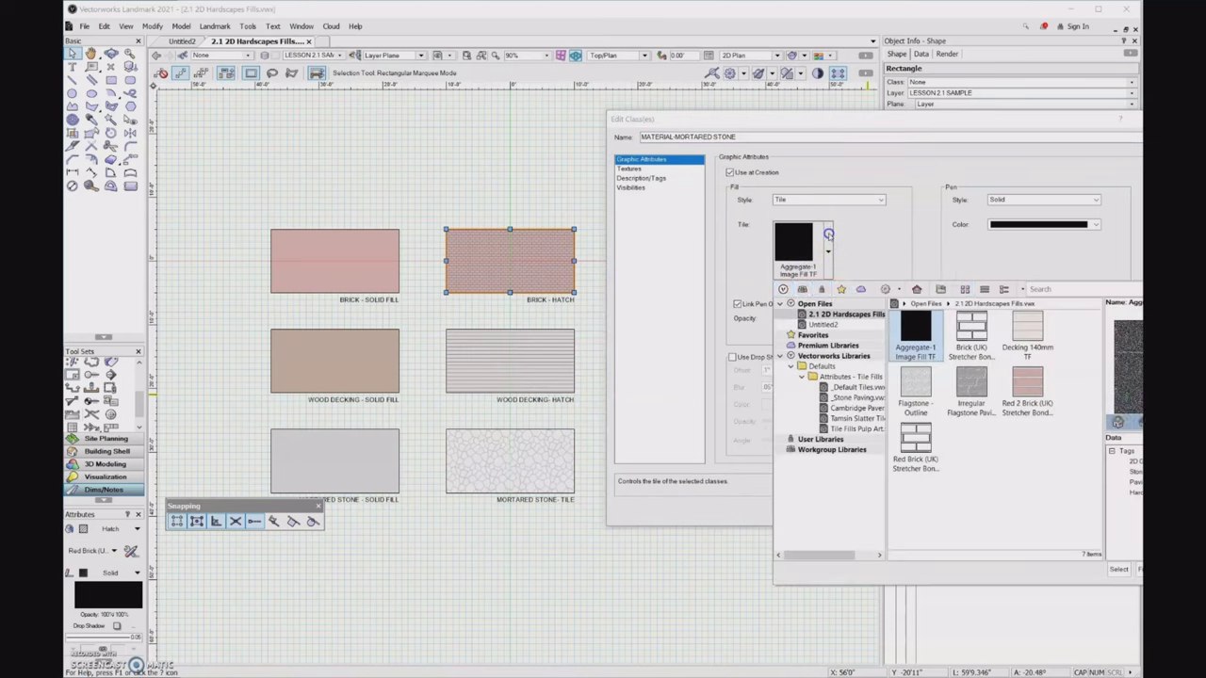
double_click(968, 389)
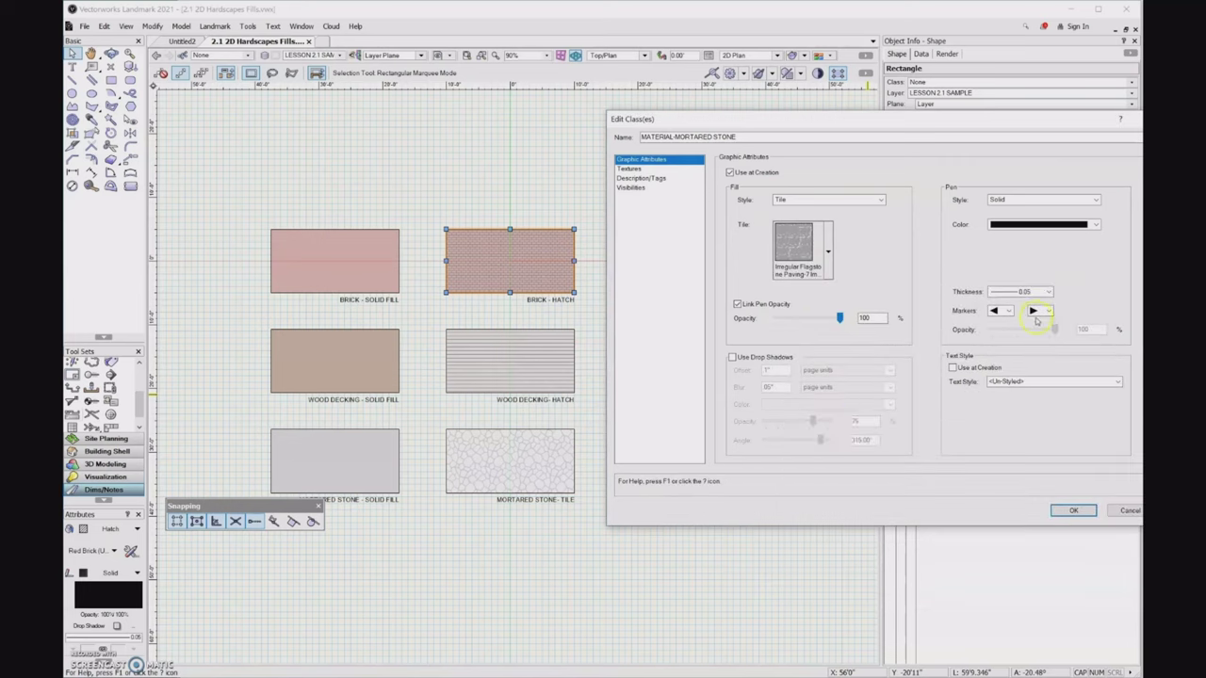
Search textures for STONE and assign Stonework to the class's objects
left_click(649, 170)
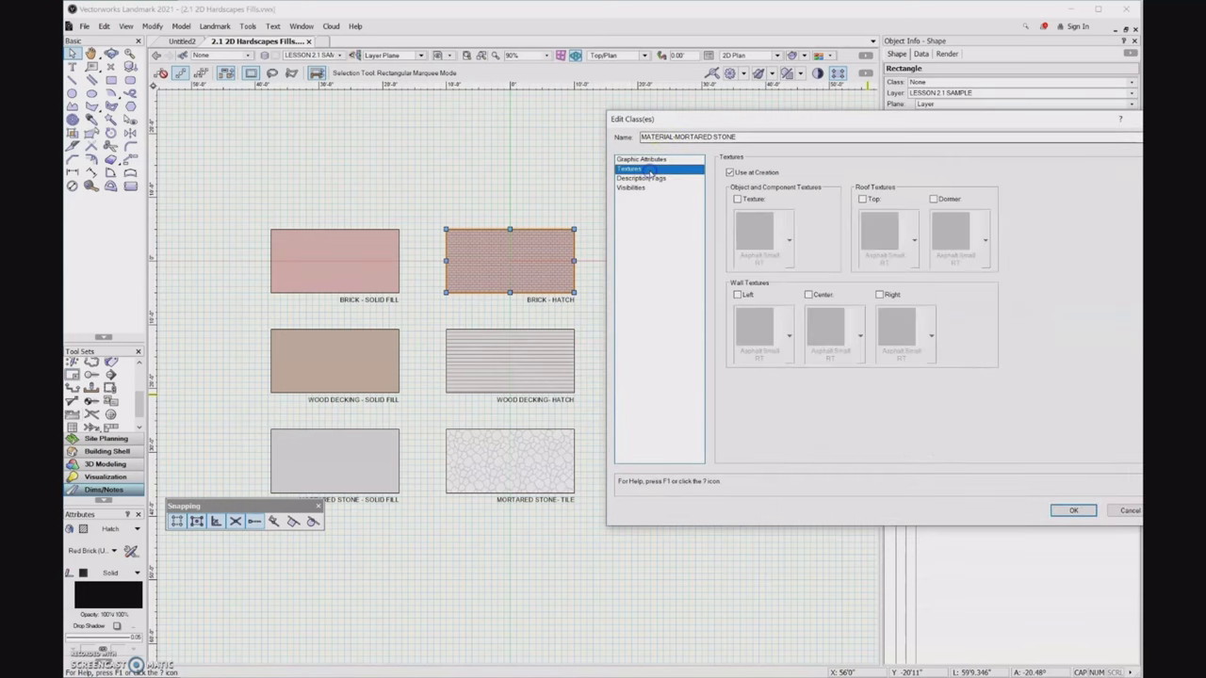
left_click(738, 200)
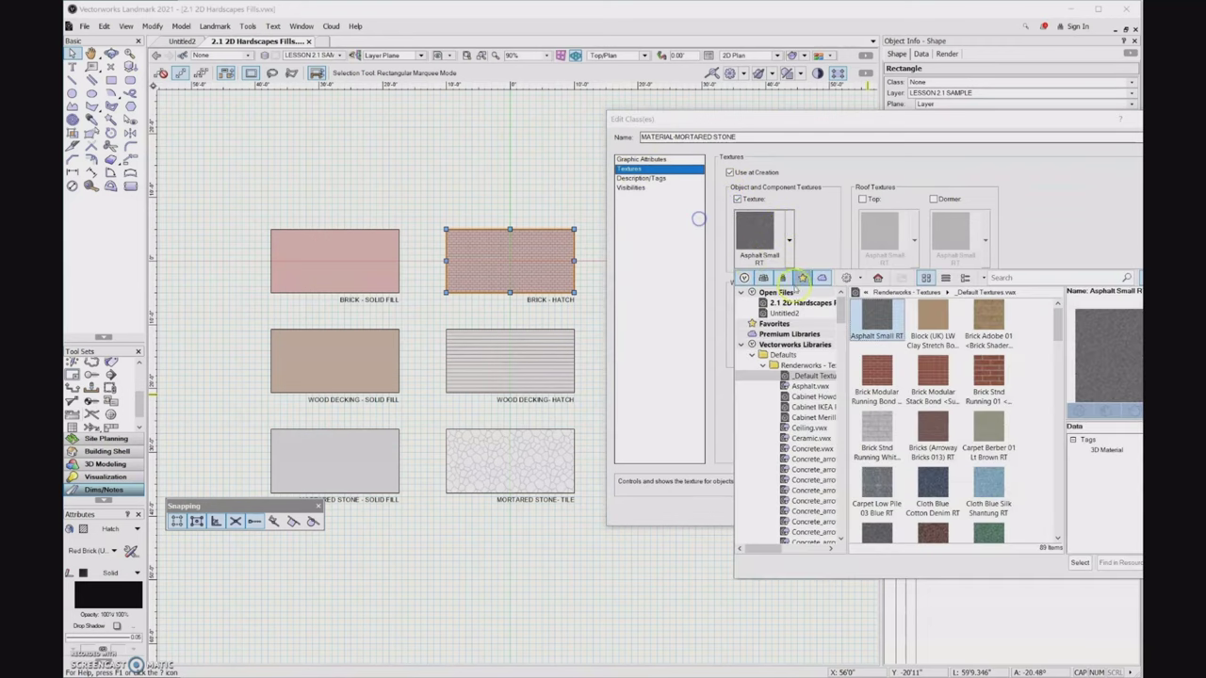
type("STON")
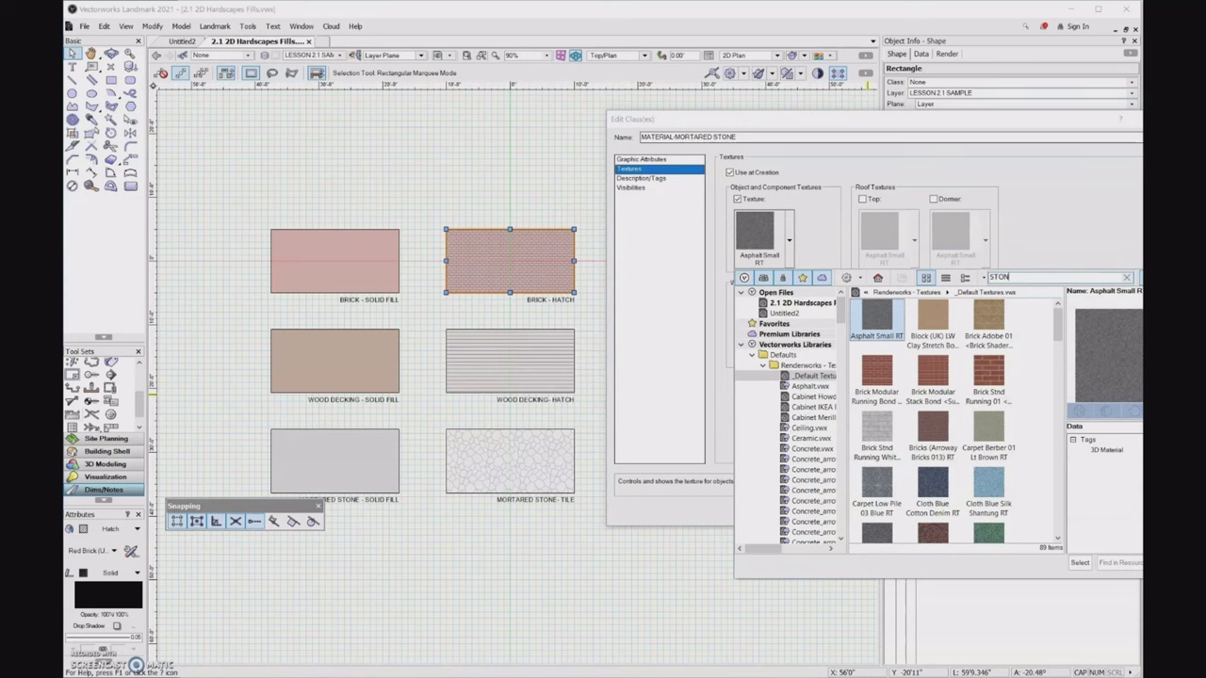
type("E")
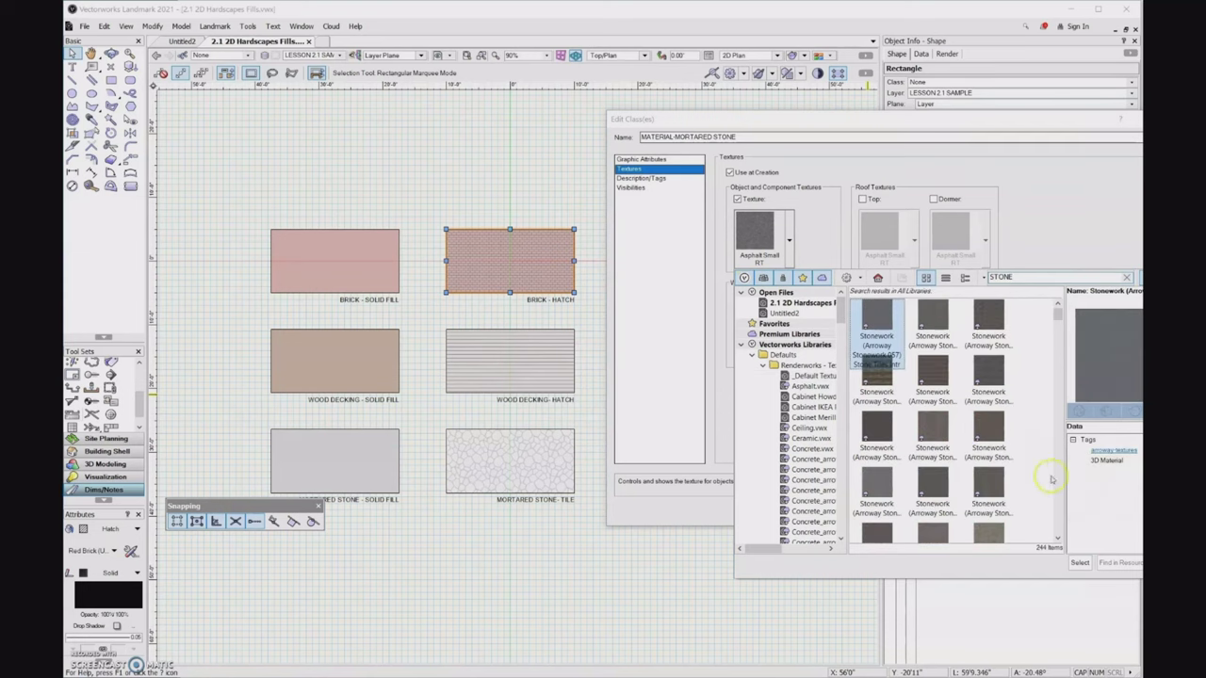
mouse_move(1057, 315)
left_mouse_down()
mouse_move(1054, 494)
mouse_move(1075, 312)
left_mouse_up()
double_click(877, 311)
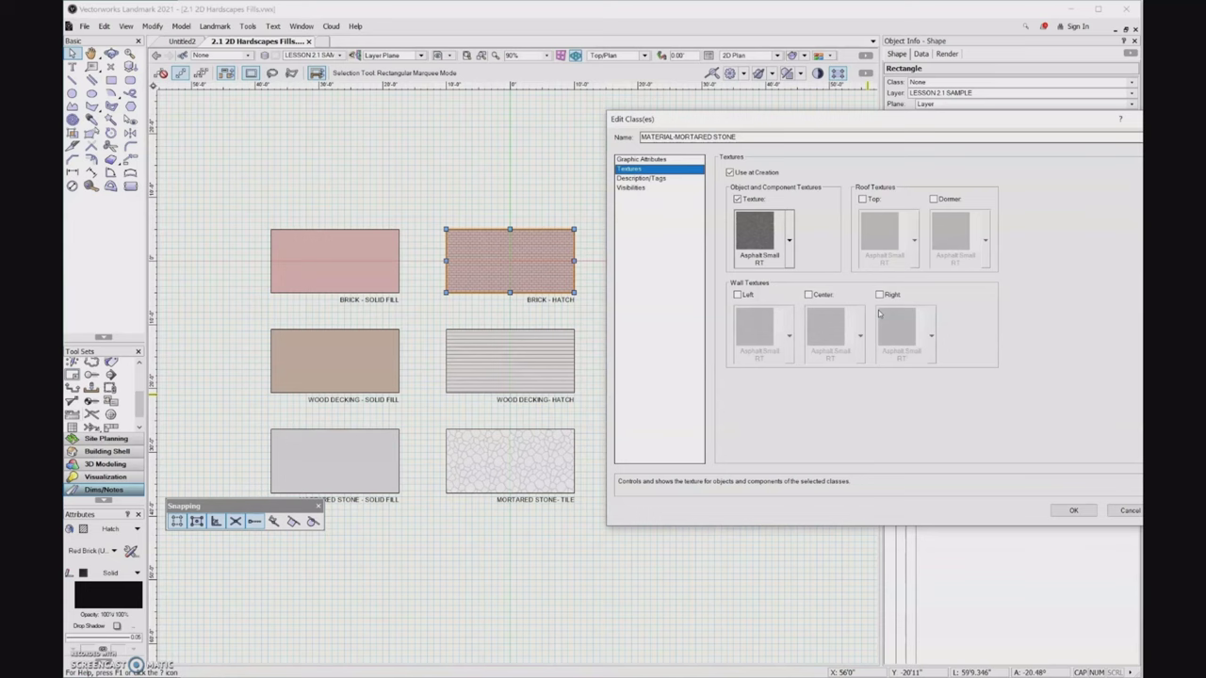
Apply Stonework to the left, center and right walls and confirm the class settings
left_click(734, 295)
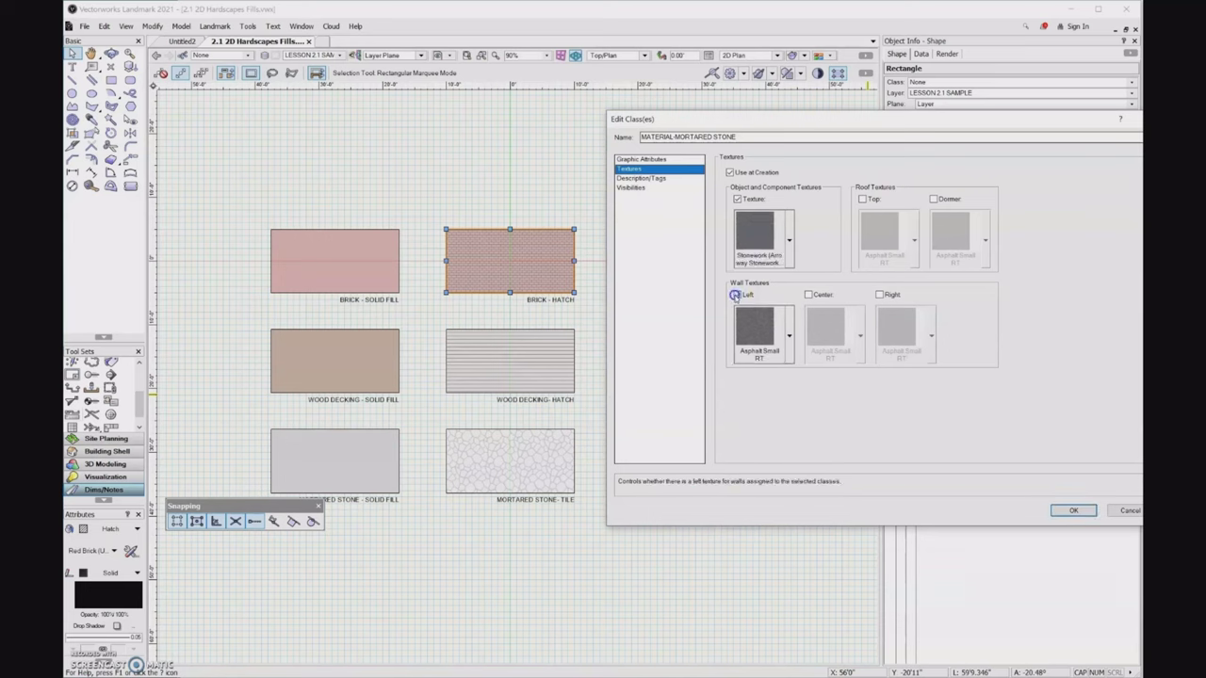
left_click(790, 320)
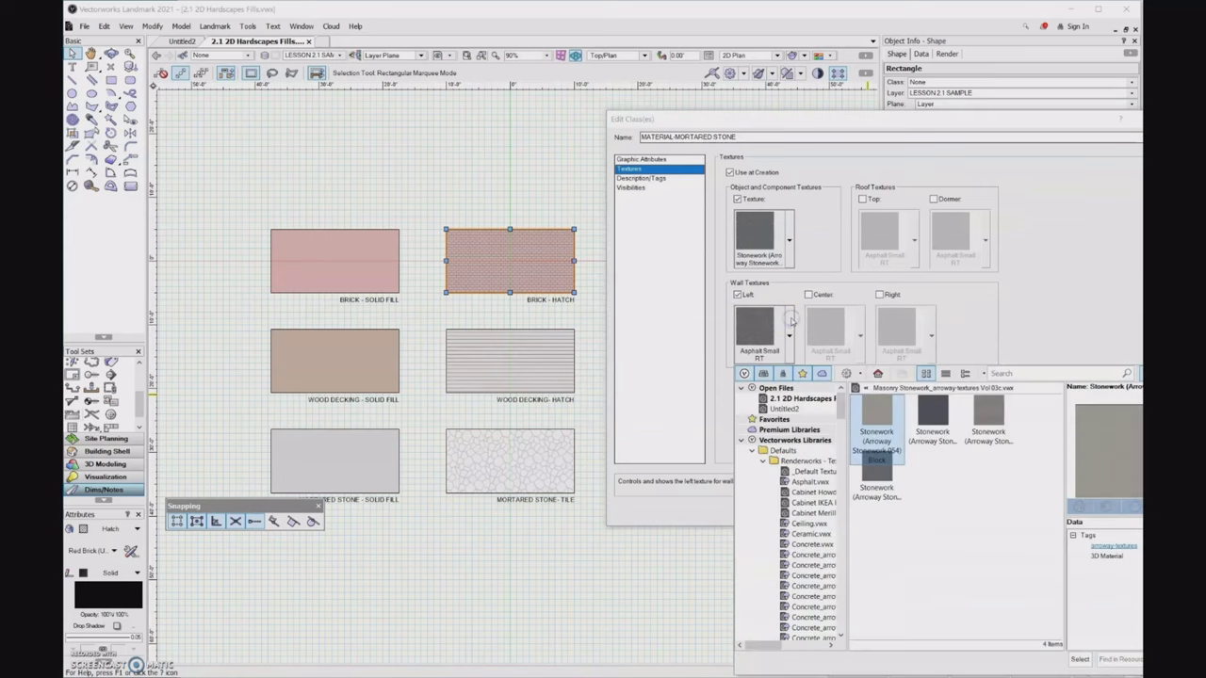
left_click(801, 399)
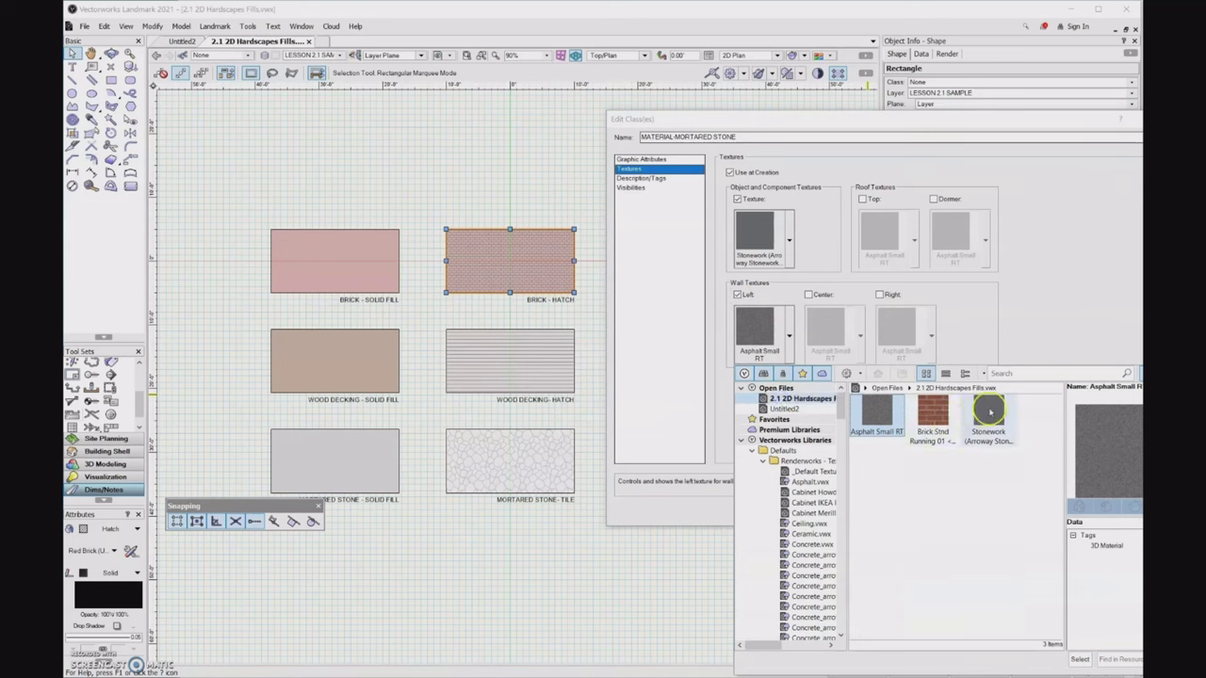
double_click(990, 411)
left_click(808, 294)
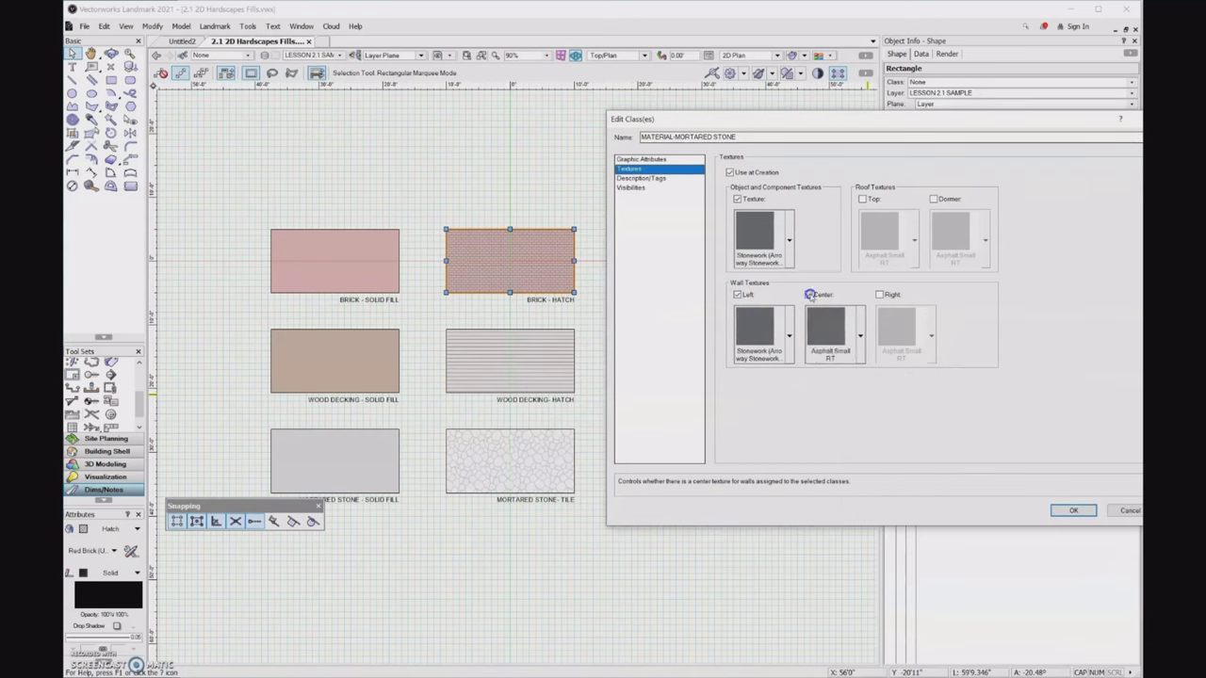
left_click(861, 339)
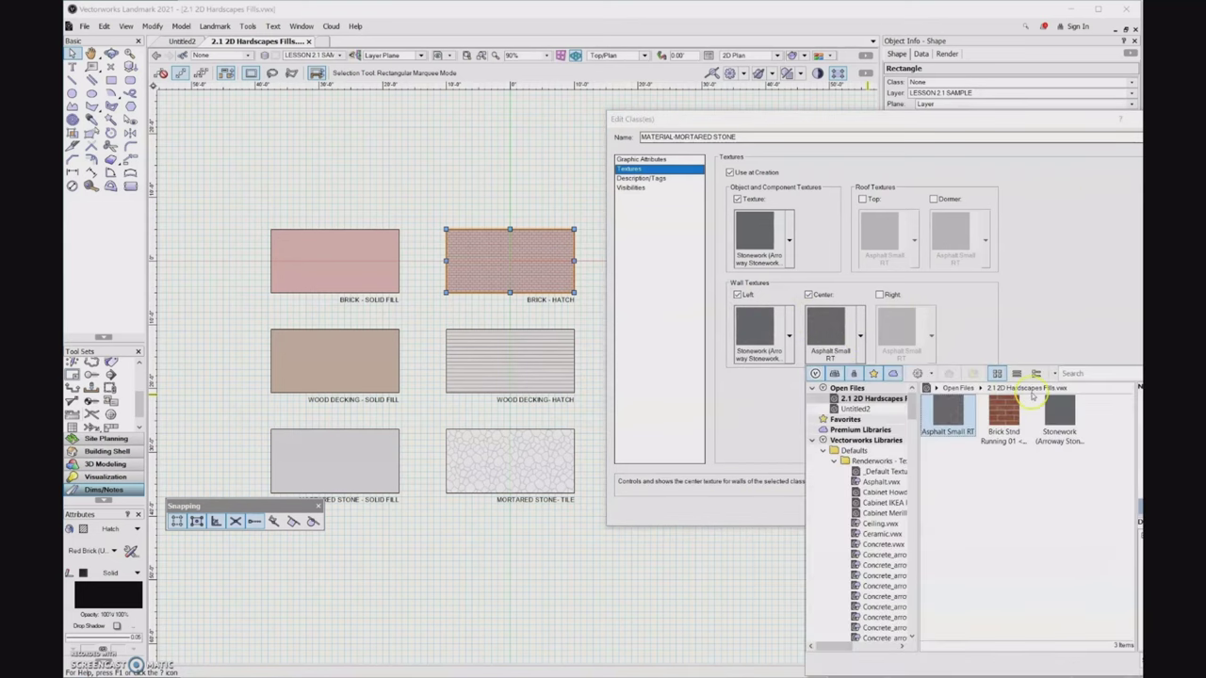
double_click(1046, 411)
left_click(879, 295)
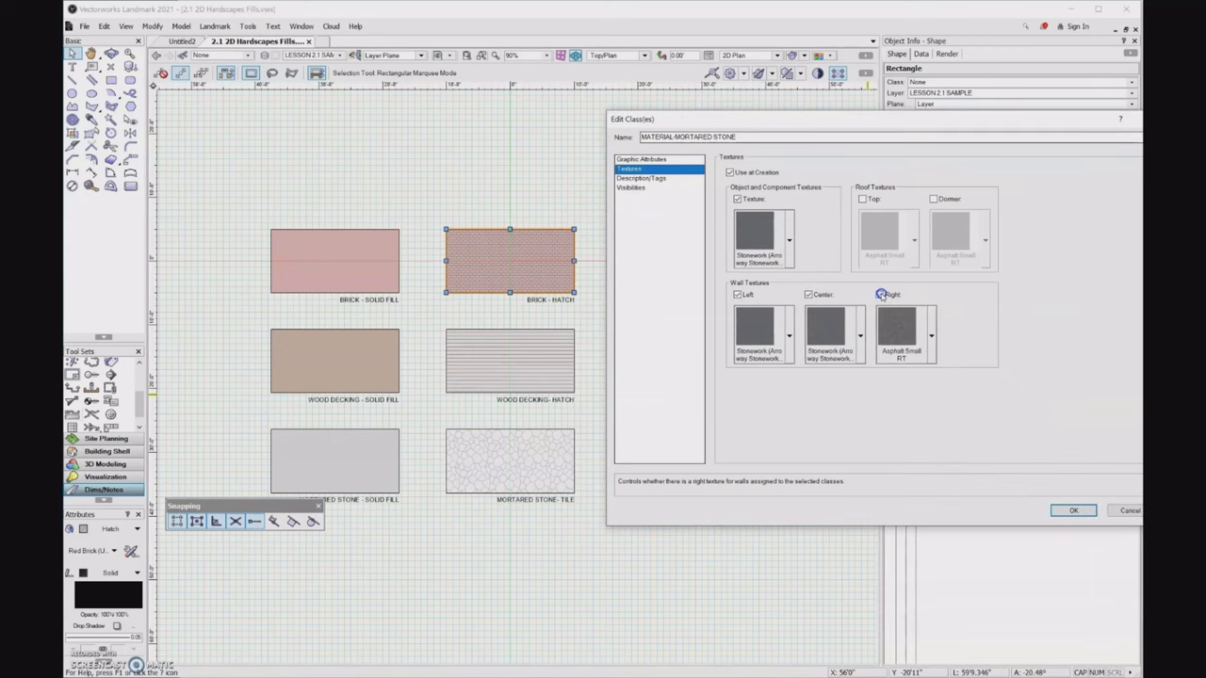
left_click(931, 321)
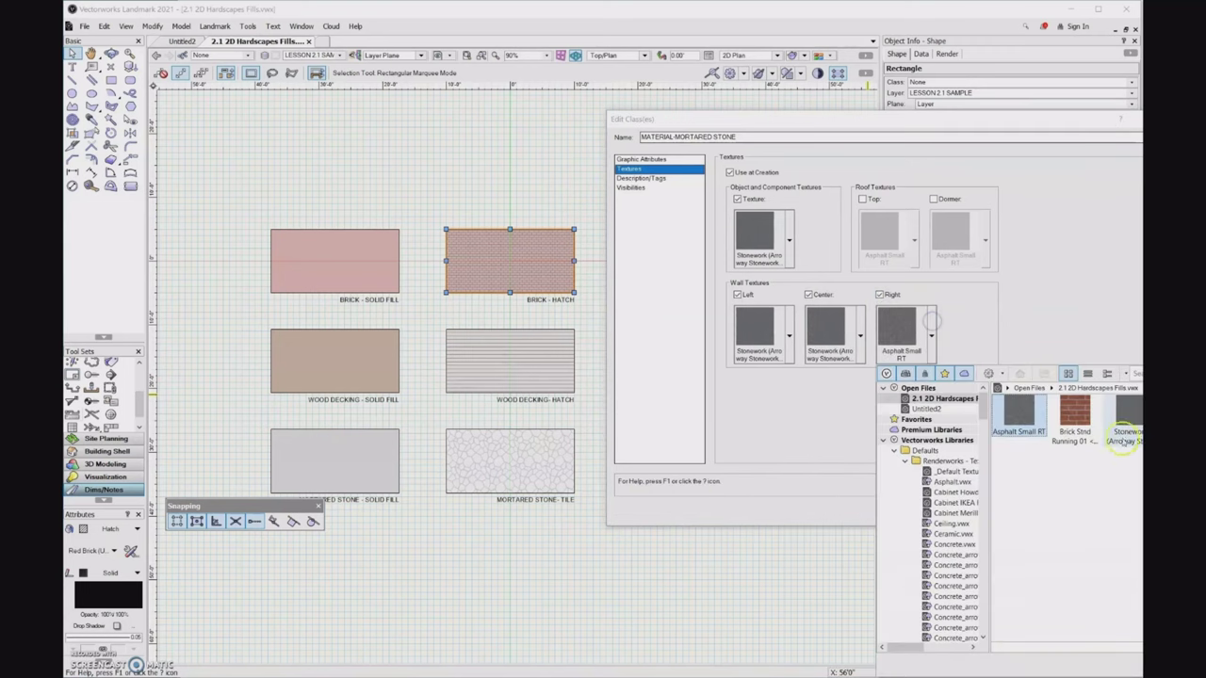
double_click(1124, 415)
left_click(1072, 510)
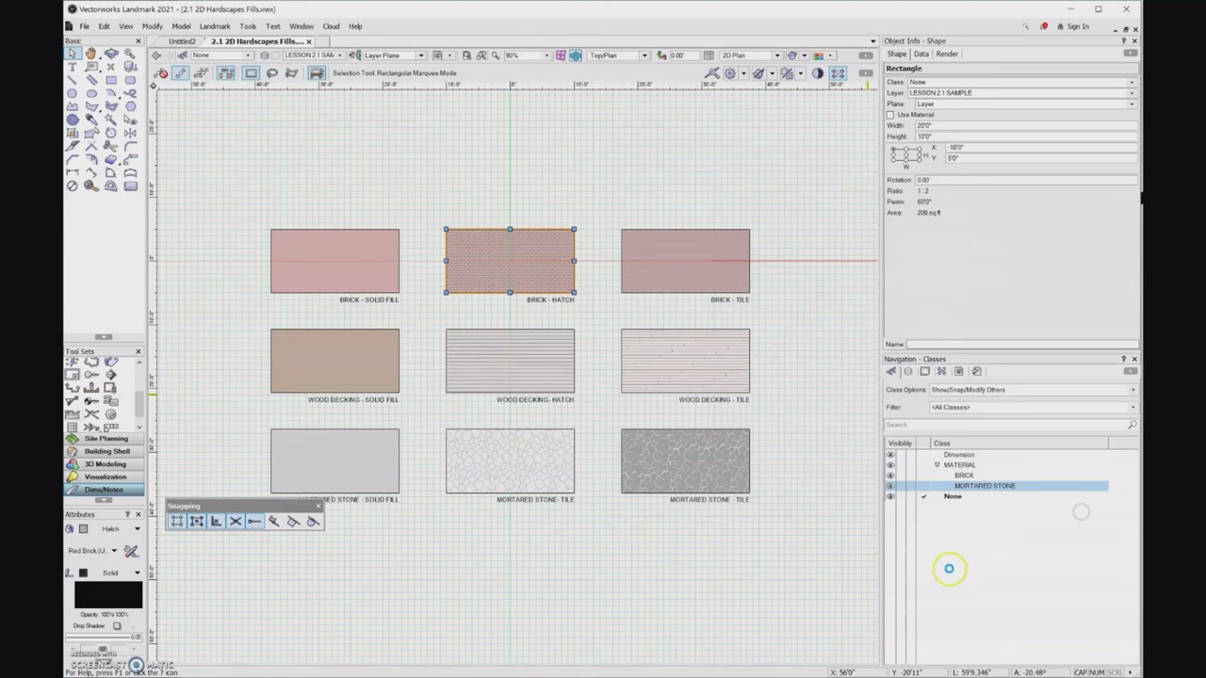
Copy the brick tile rectangle above the grid and assign it to MATERIAL-BRICK, always applying class attributes
left_click(975, 487)
left_click(644, 571)
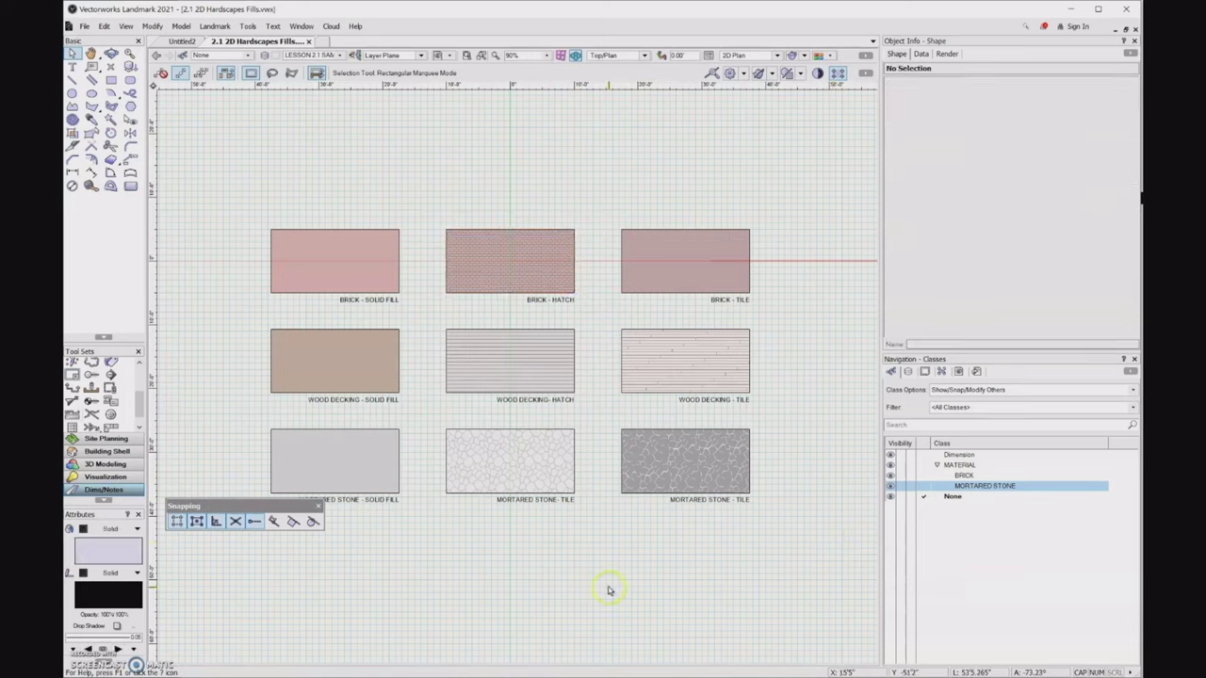
scroll(595, 611, "down", 2)
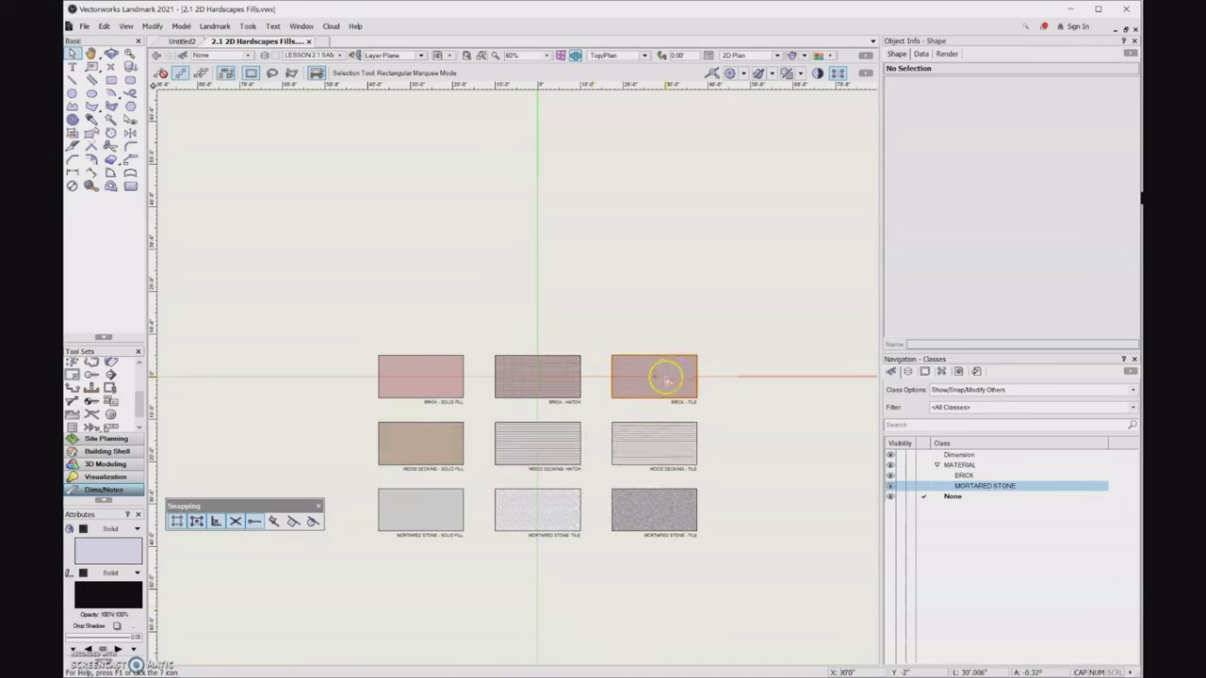
left_click_drag(667, 377, 666, 268, "ctrl")
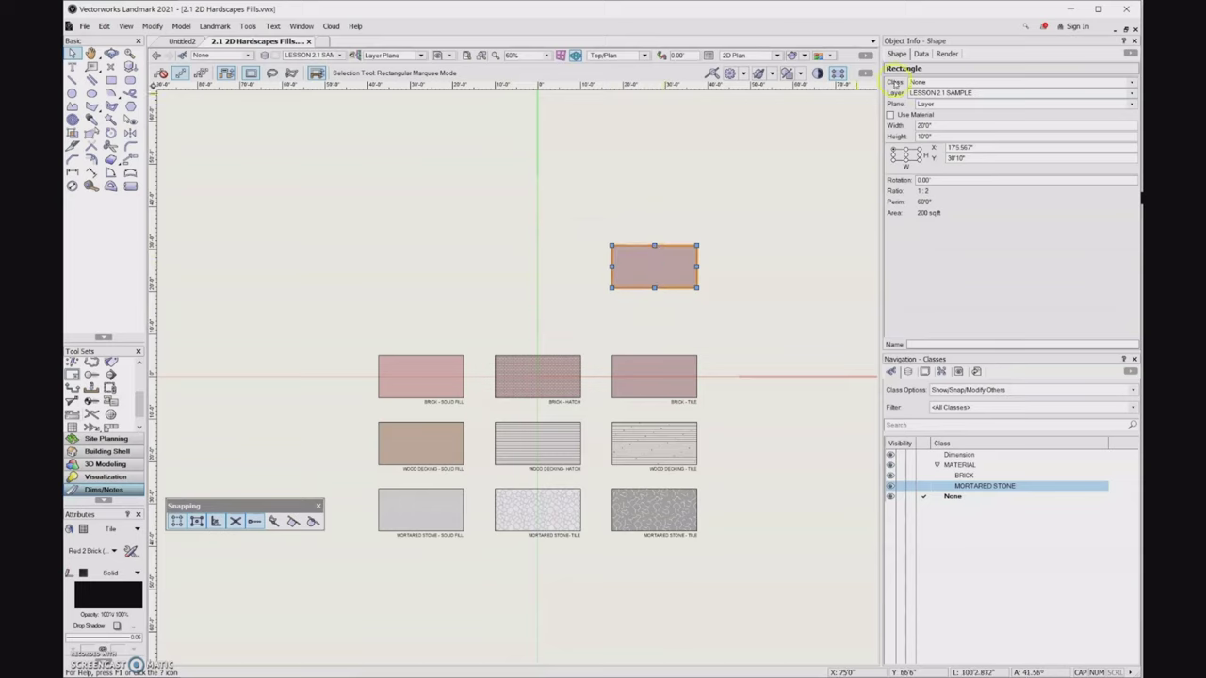
left_click(1130, 83)
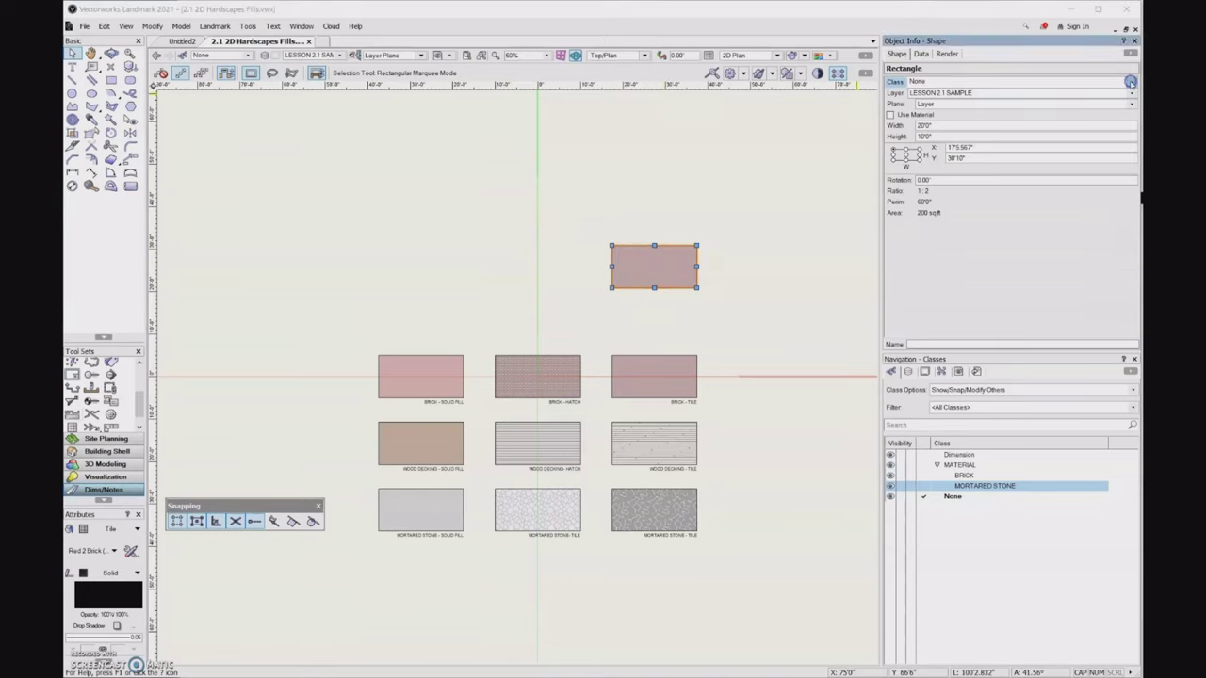
left_click(916, 134)
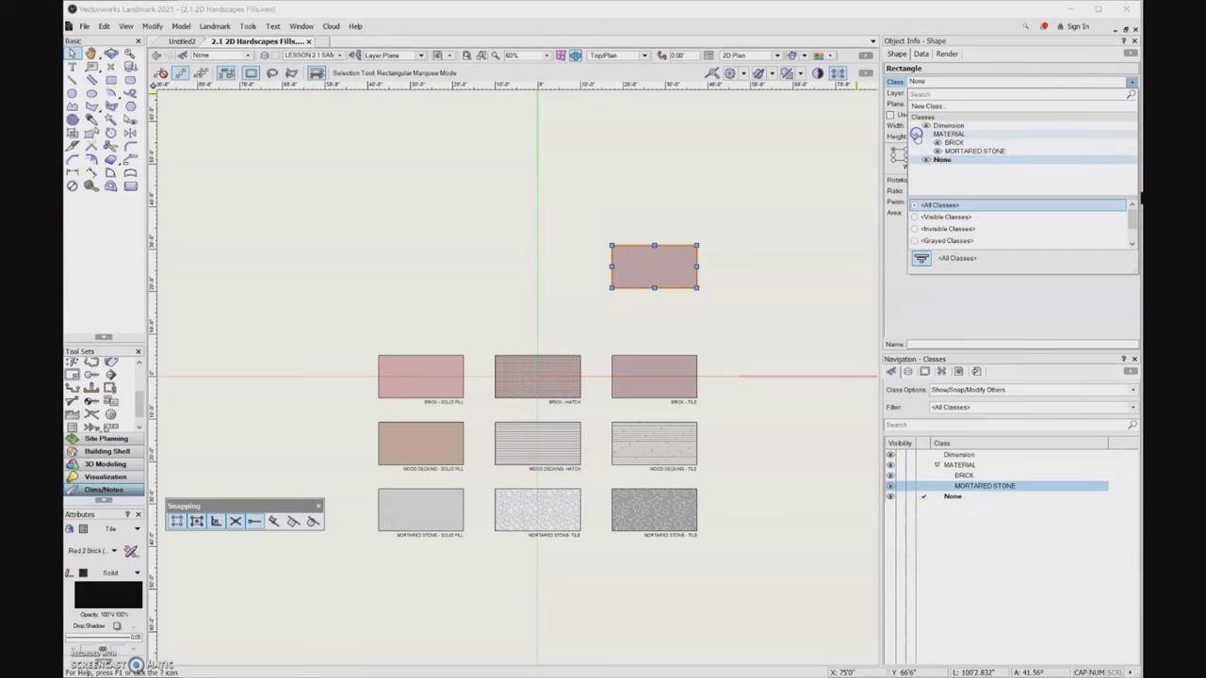
left_click(954, 144)
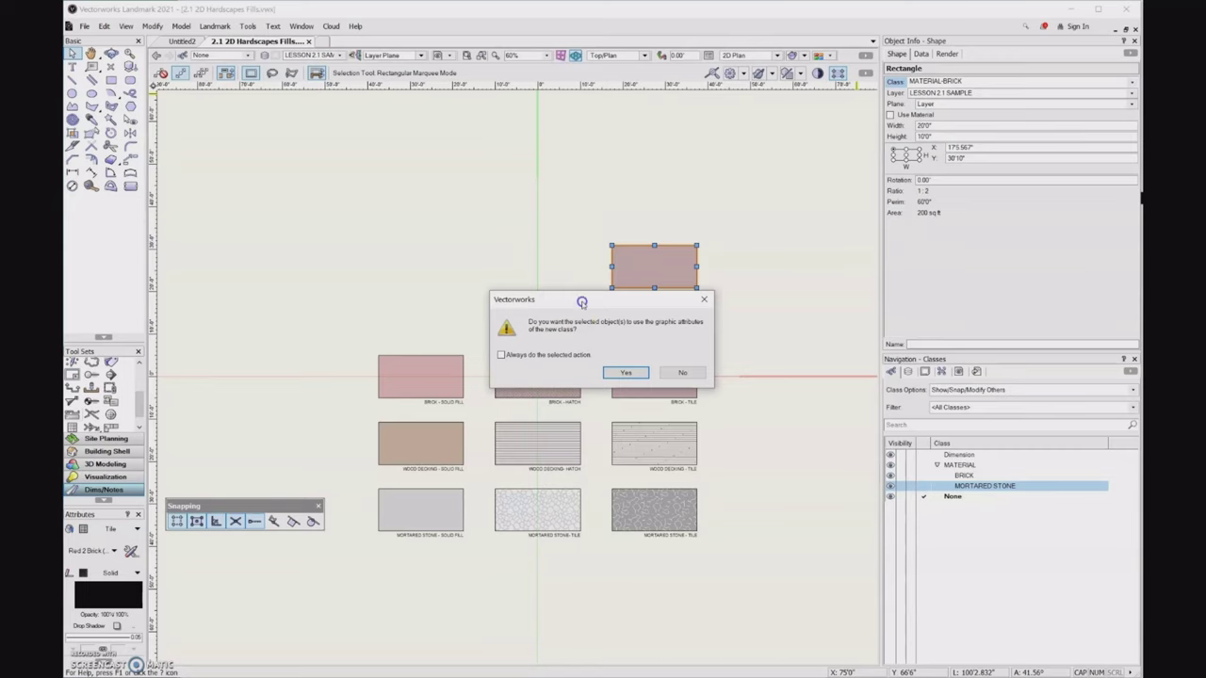
left_click(500, 356)
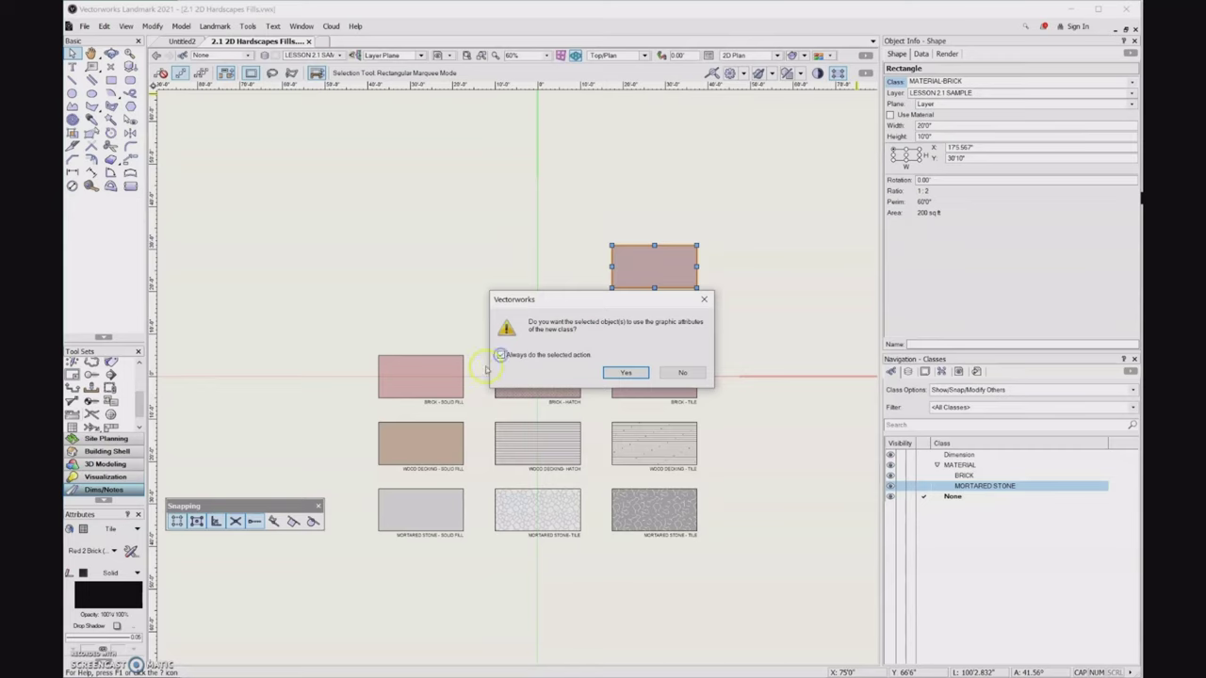
left_click(628, 373)
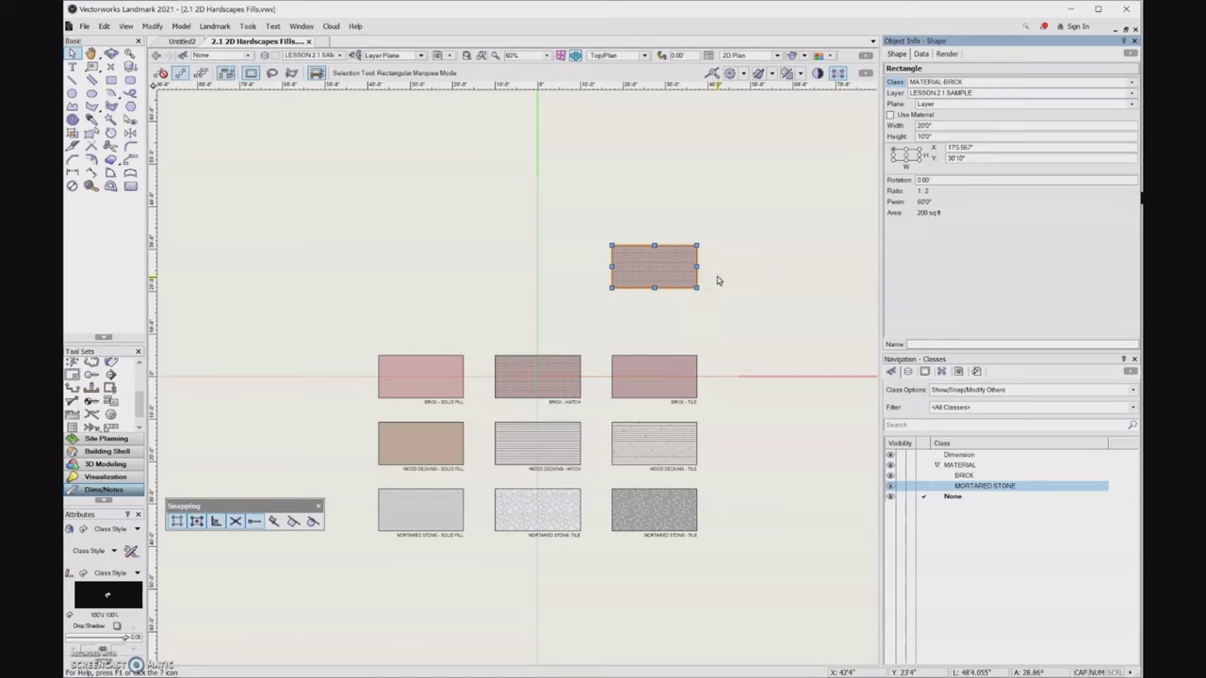
Make MATERIAL-BRICK the active class and draw a 22'10" square at the upper left
left_click(251, 251)
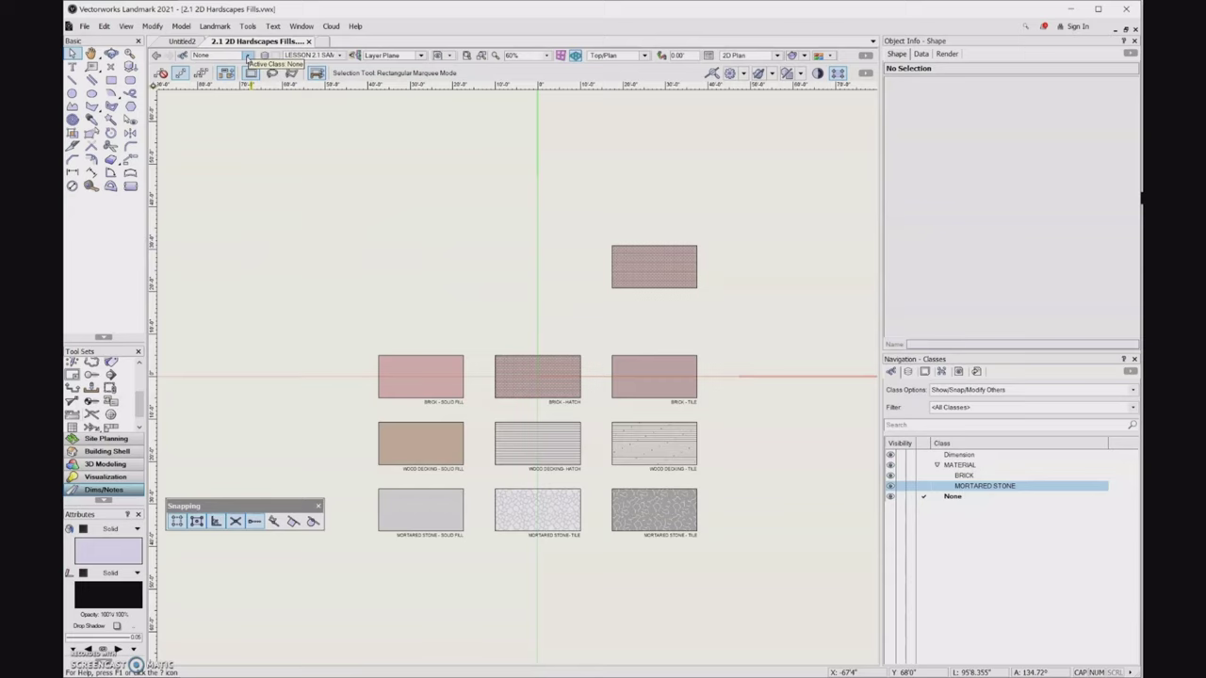
left_click(248, 56)
left_click(200, 109)
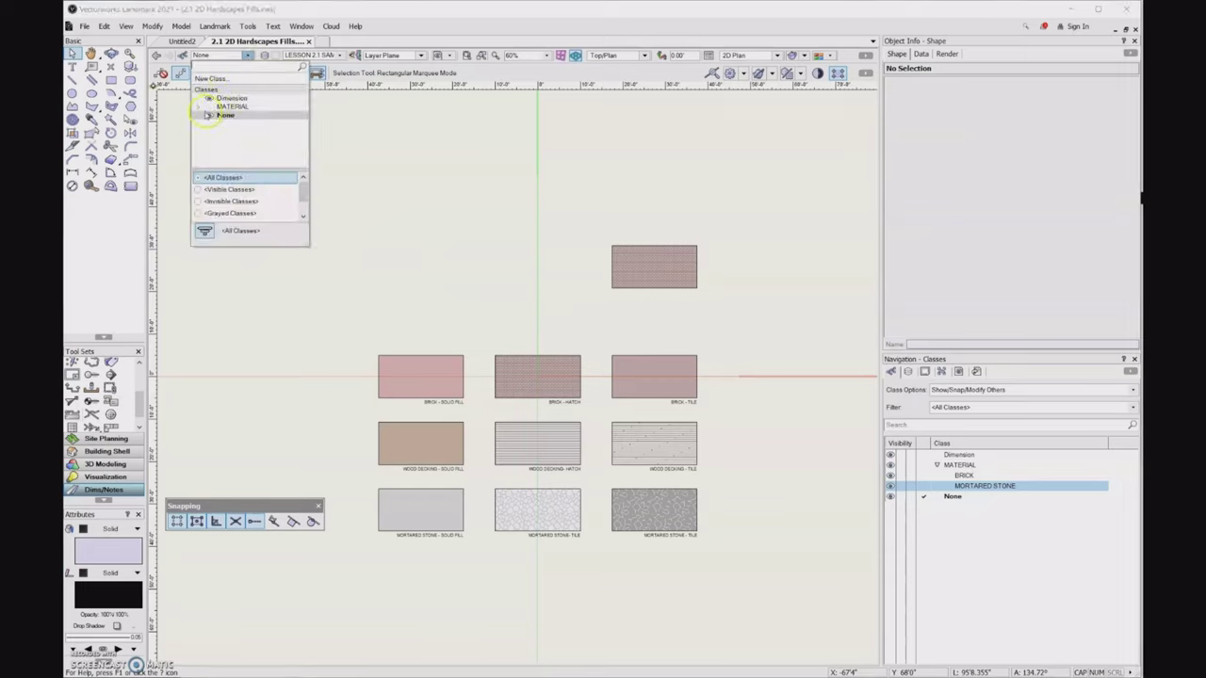
left_click(231, 115)
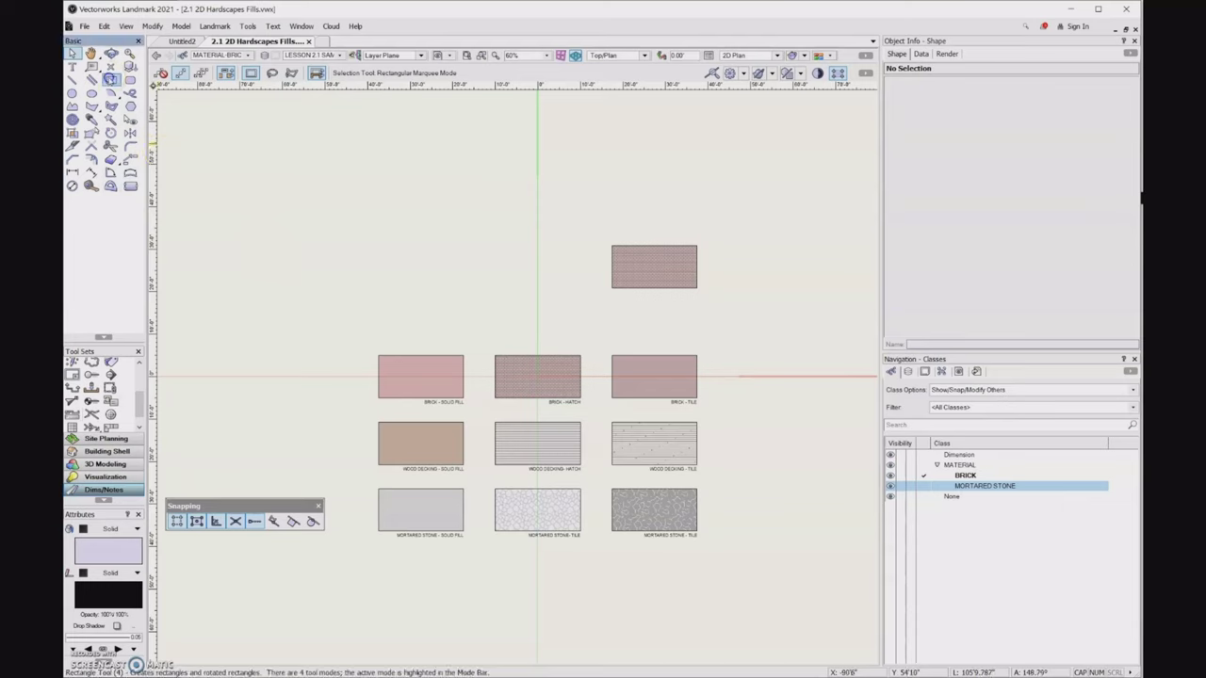
left_click(111, 79)
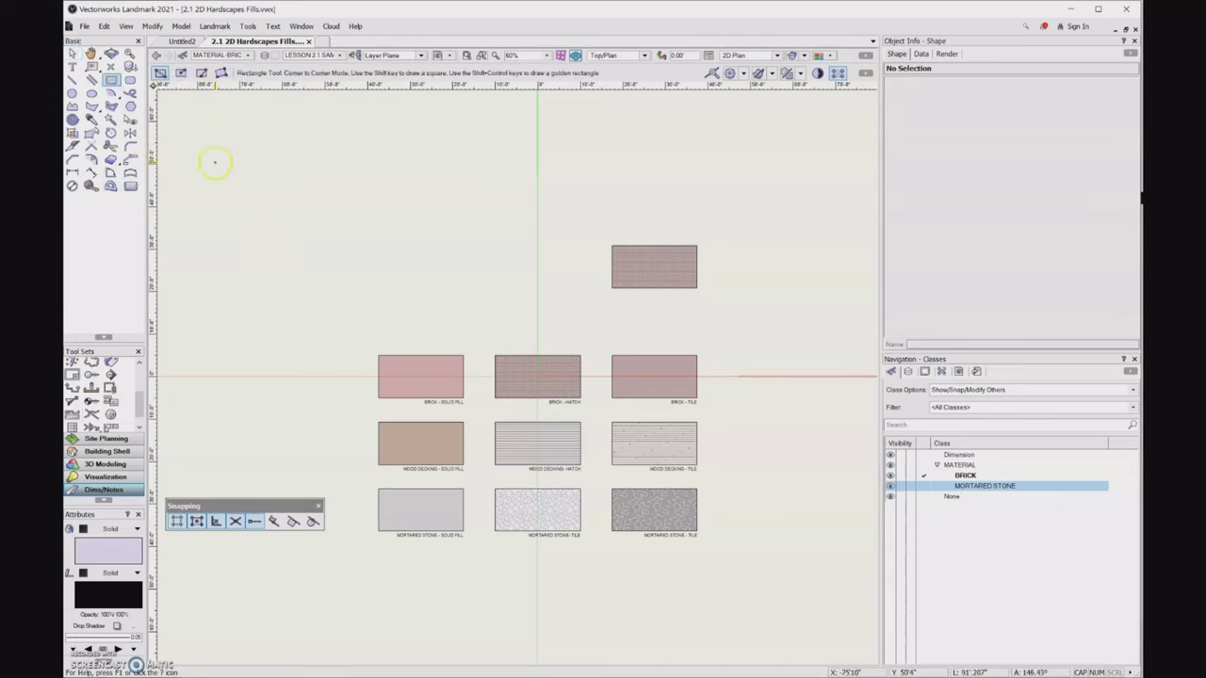
left_click(211, 159)
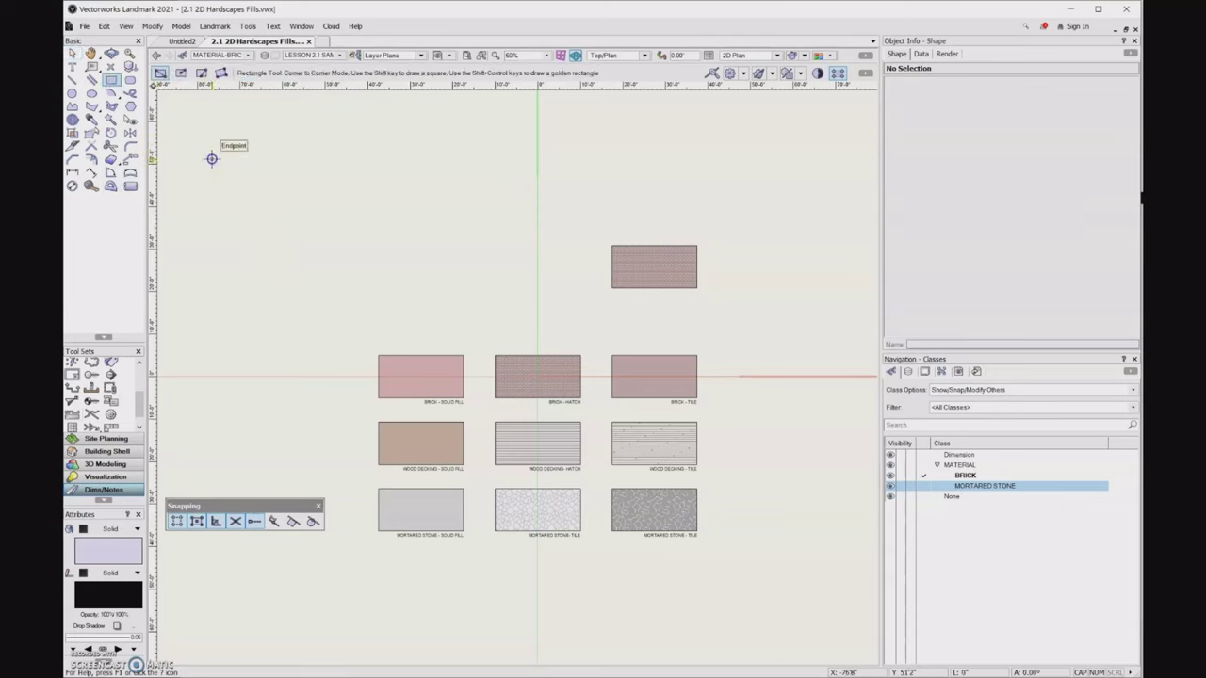
left_click(310, 255)
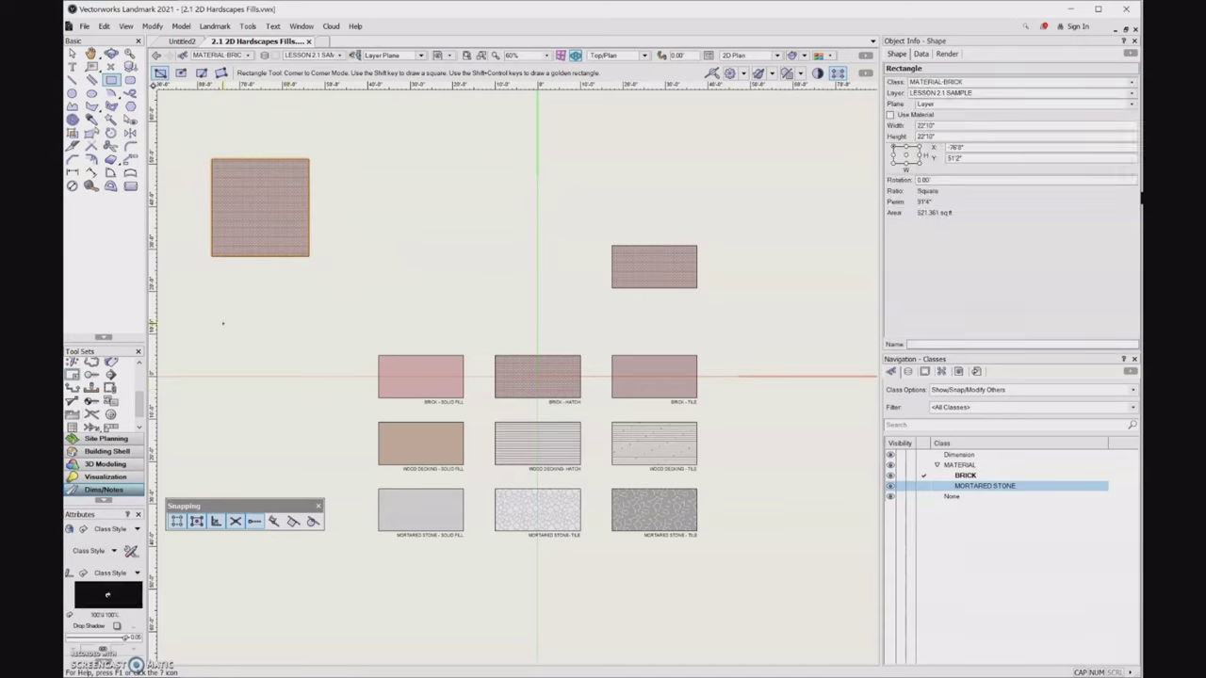
Extrude the brick square to a 4" height
key("ctrl+e")
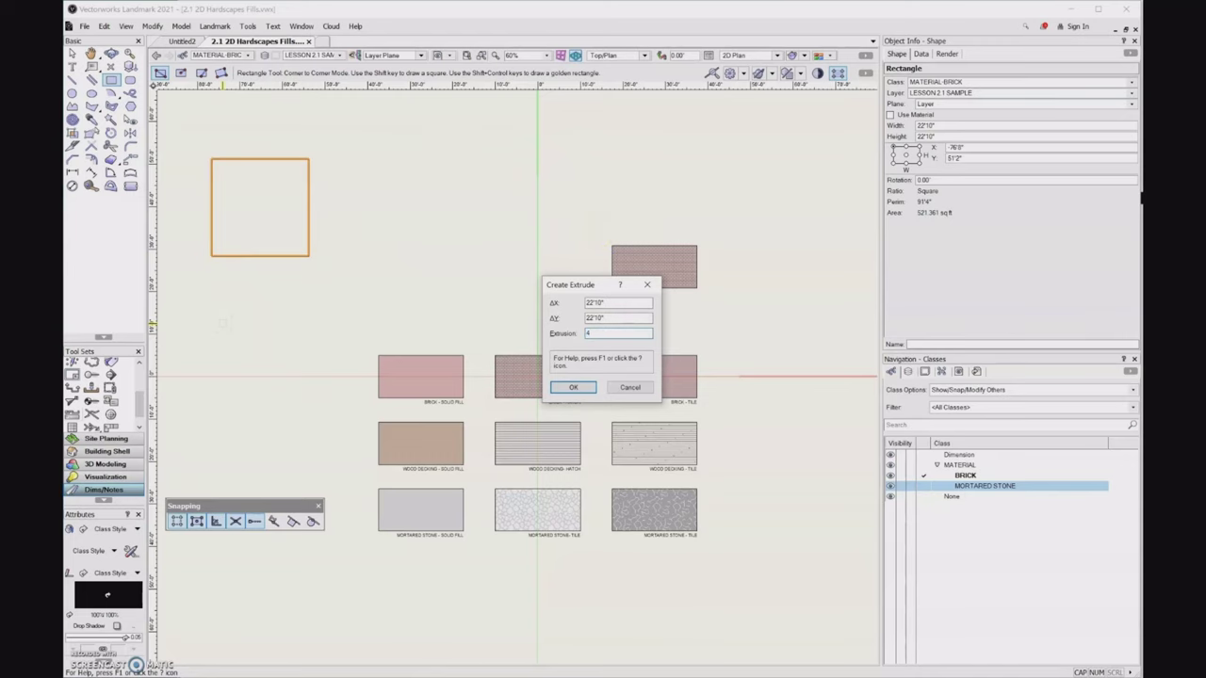
type("4")
left_click(574, 388)
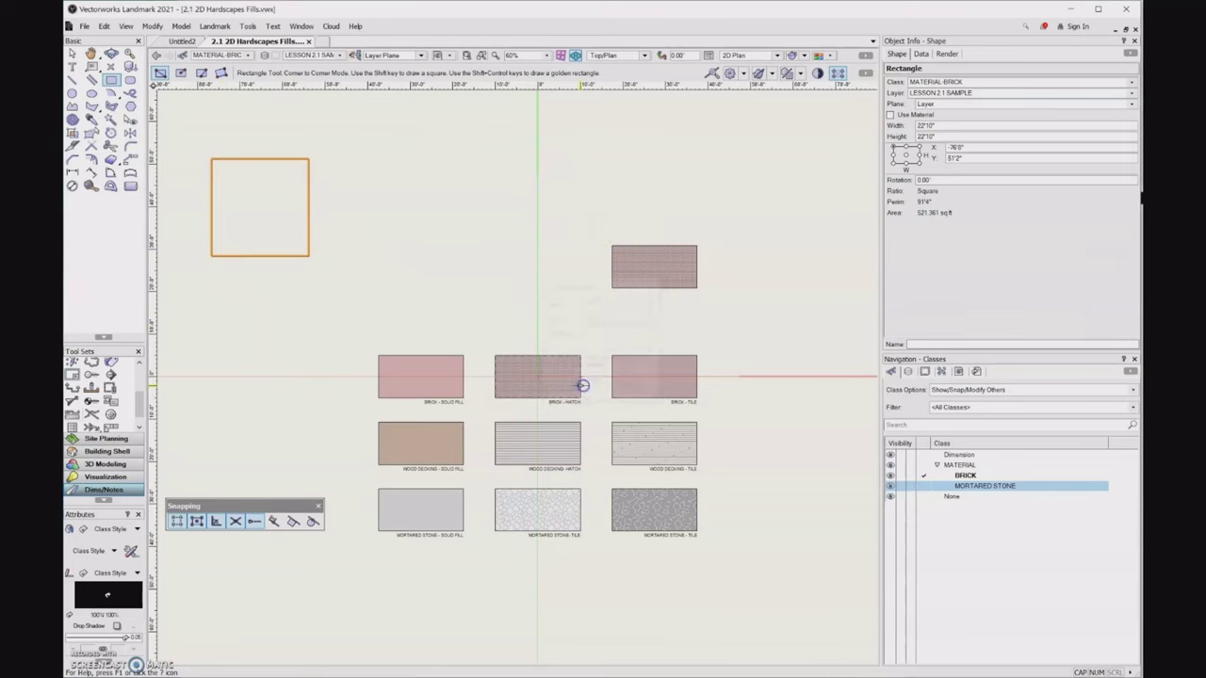
Fly around the extrude to inspect its brick texture, then return to Top/Plan view
left_click(112, 54)
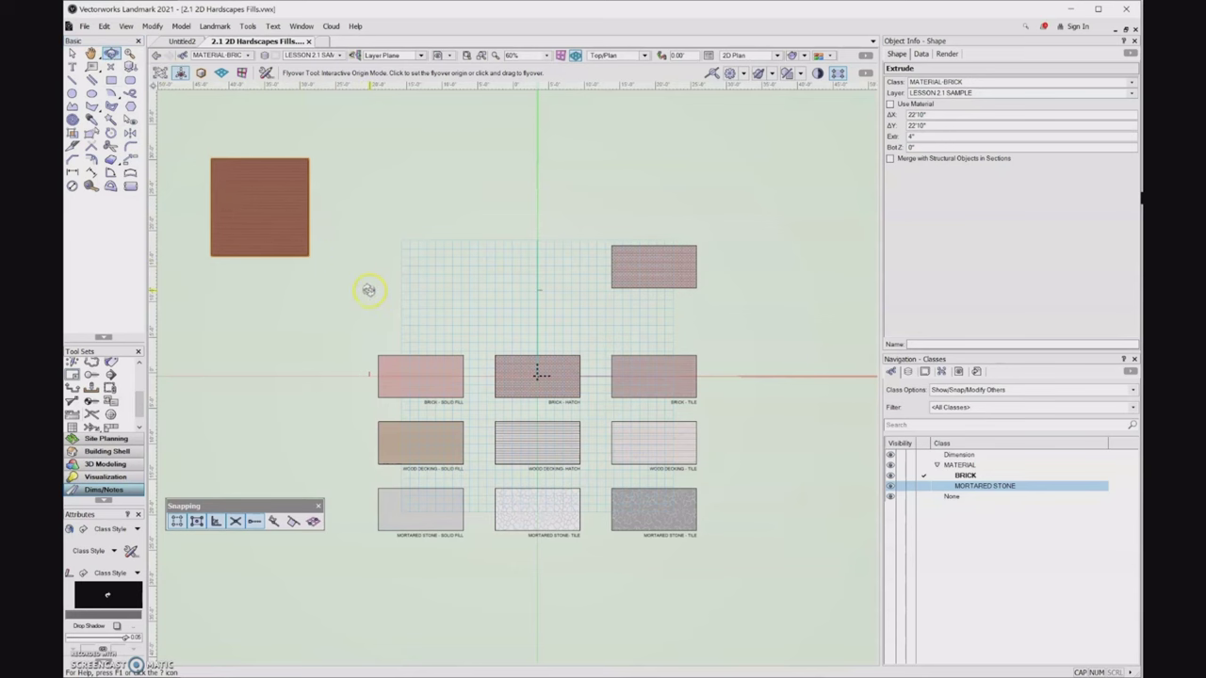
left_click_drag(368, 289, 237, 148)
scroll(444, 203, "up", 5)
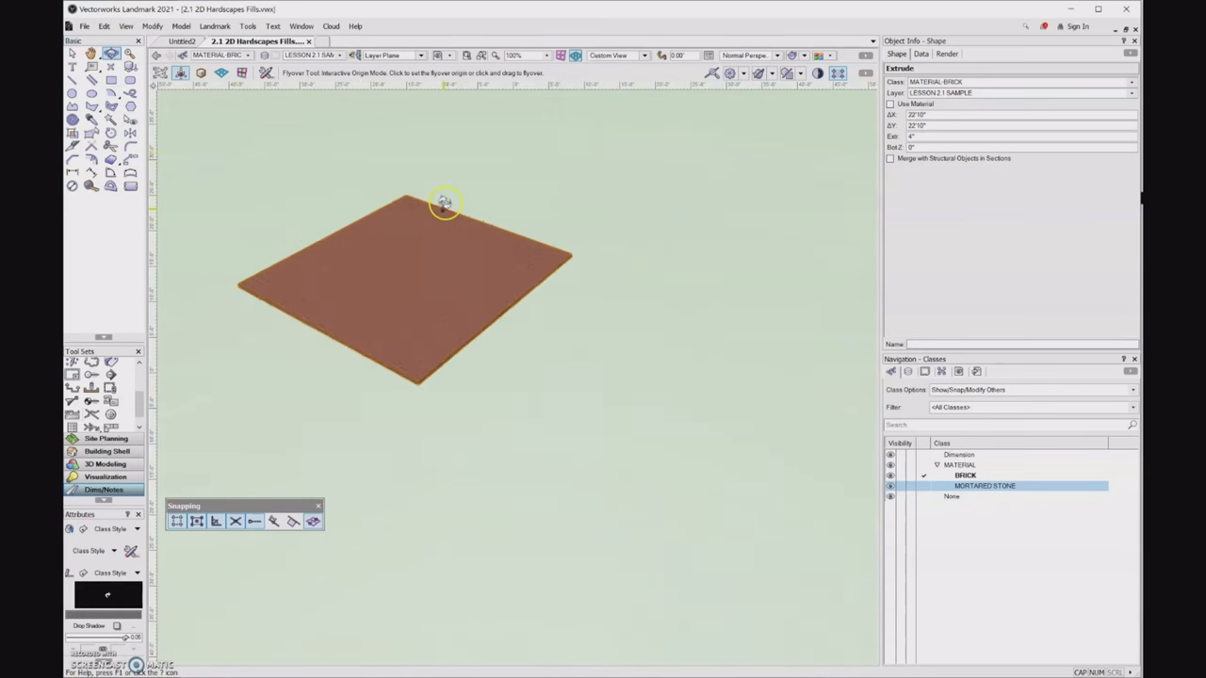
mouse_move(444, 204)
left_mouse_down()
mouse_move(452, 301)
mouse_move(412, 318)
left_mouse_up()
scroll(398, 274, "up", 6)
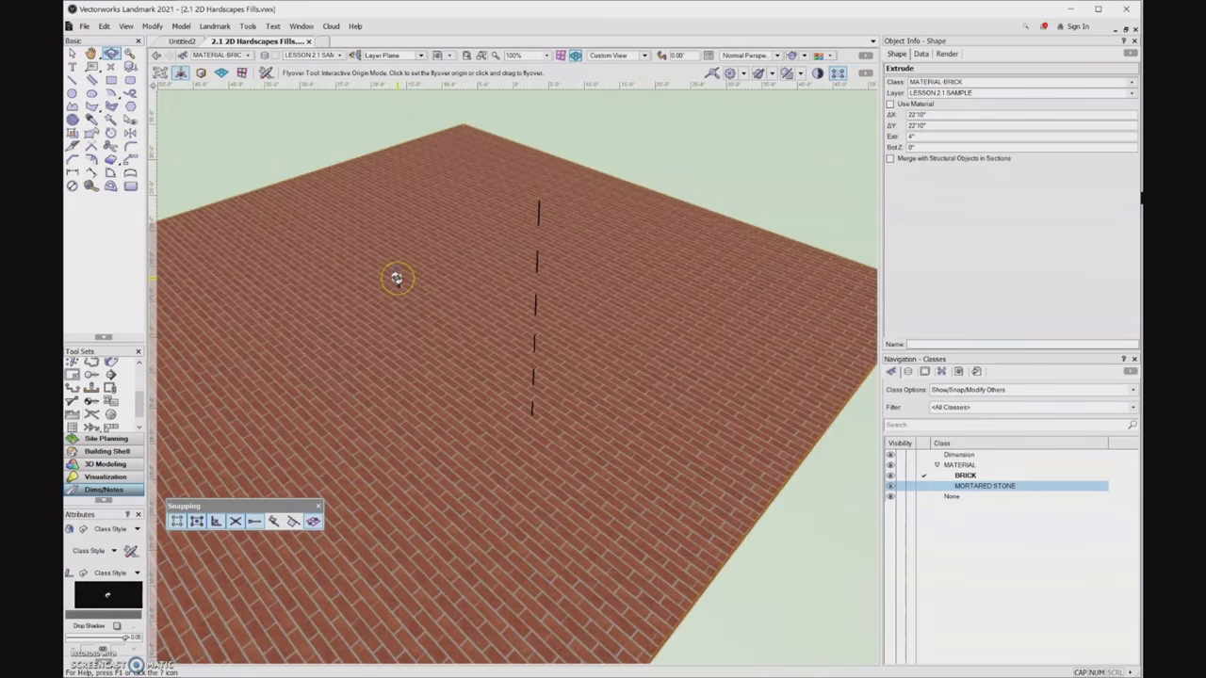
scroll(396, 278, "down", 5)
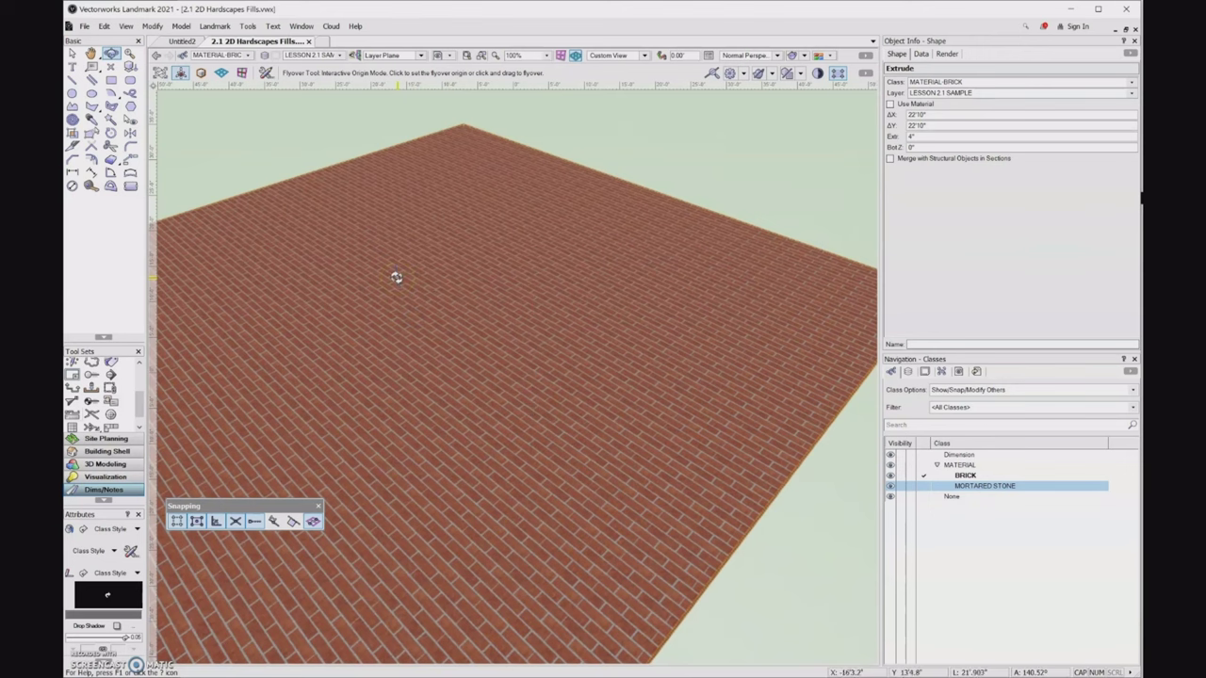
key("F5")
scroll(465, 339, "down", 2)
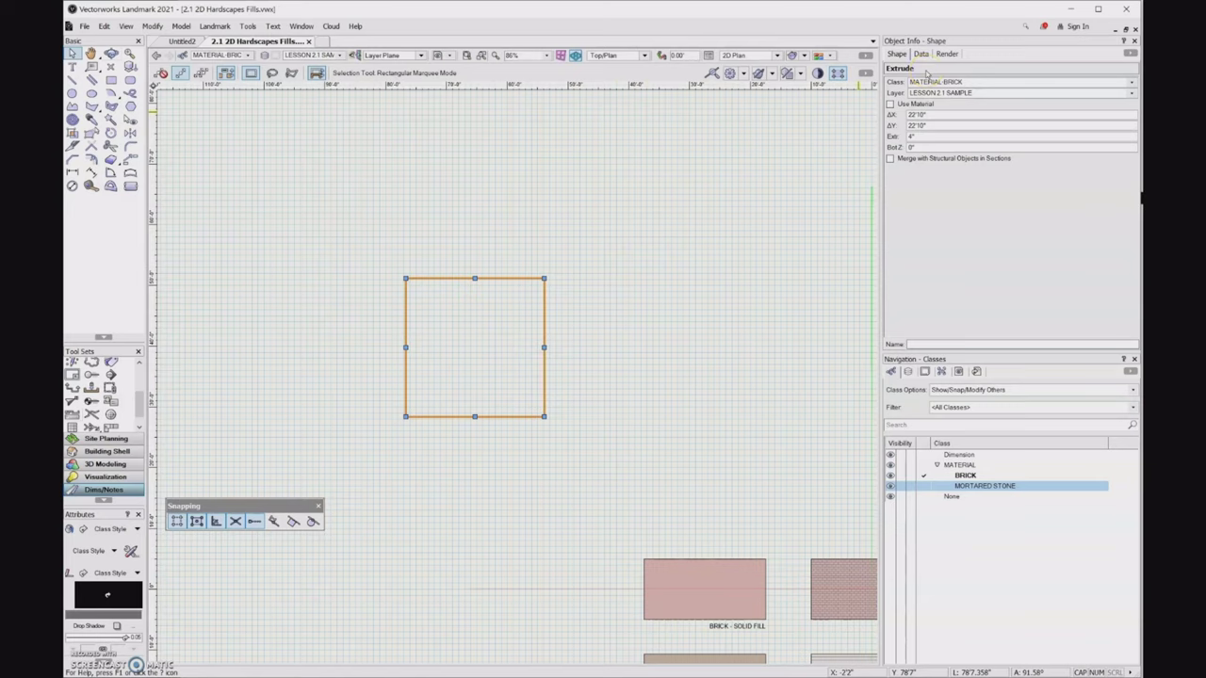
Convert the brick extrude into an Auto Hybrid object from the Landmark Architectural menu
left_click(211, 26)
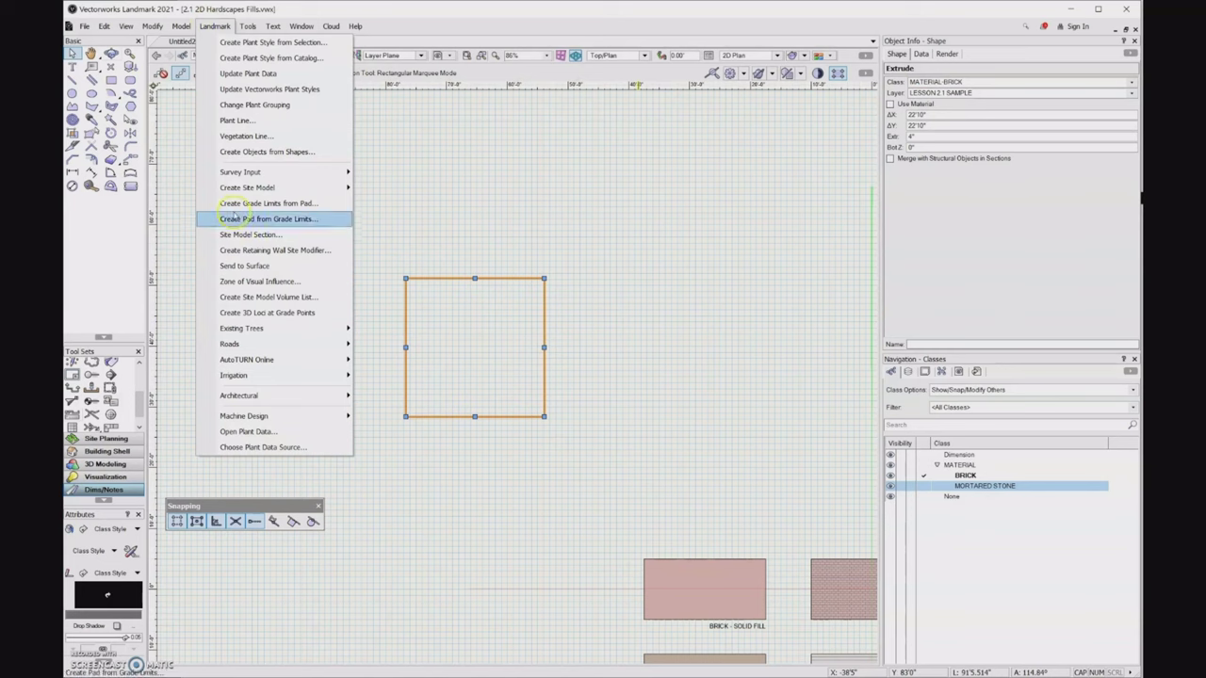
mouse_move(269, 396)
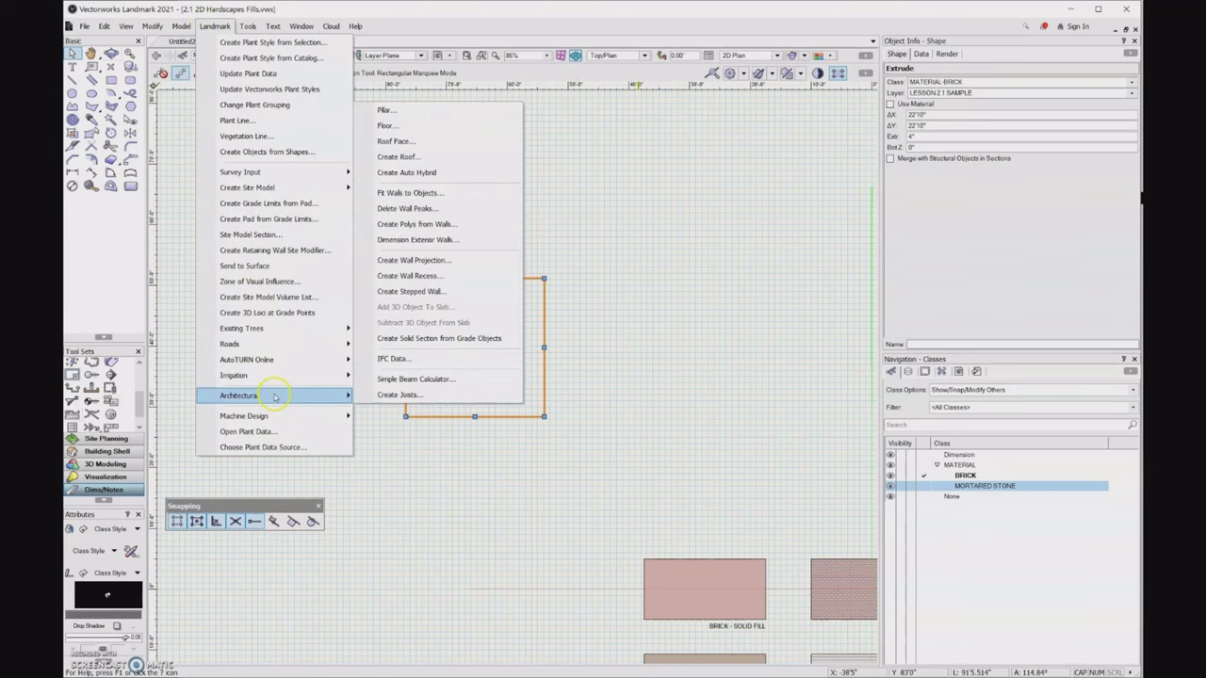
left_click(485, 170)
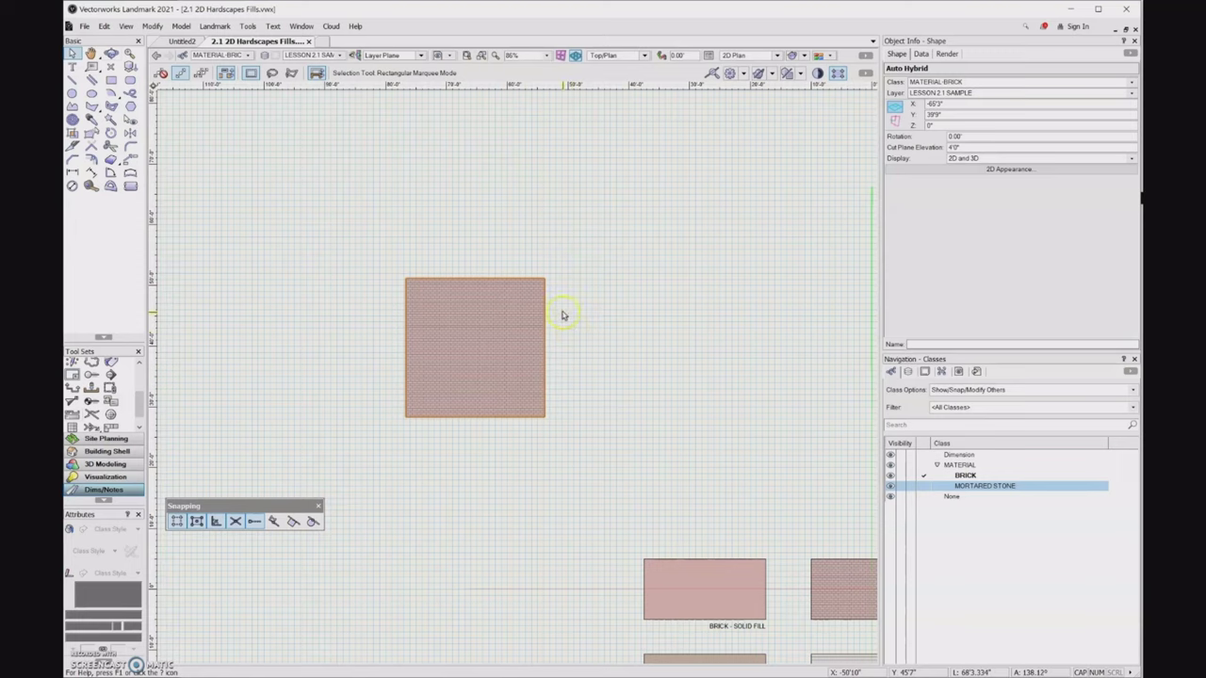
Check the hybrid in a 3D flyover, then go back to Top/Plan with the Selection tool
left_click(111, 54)
left_click(325, 261)
left_click_drag(325, 261, 277, 239)
key("ctrl+z")
key("x")
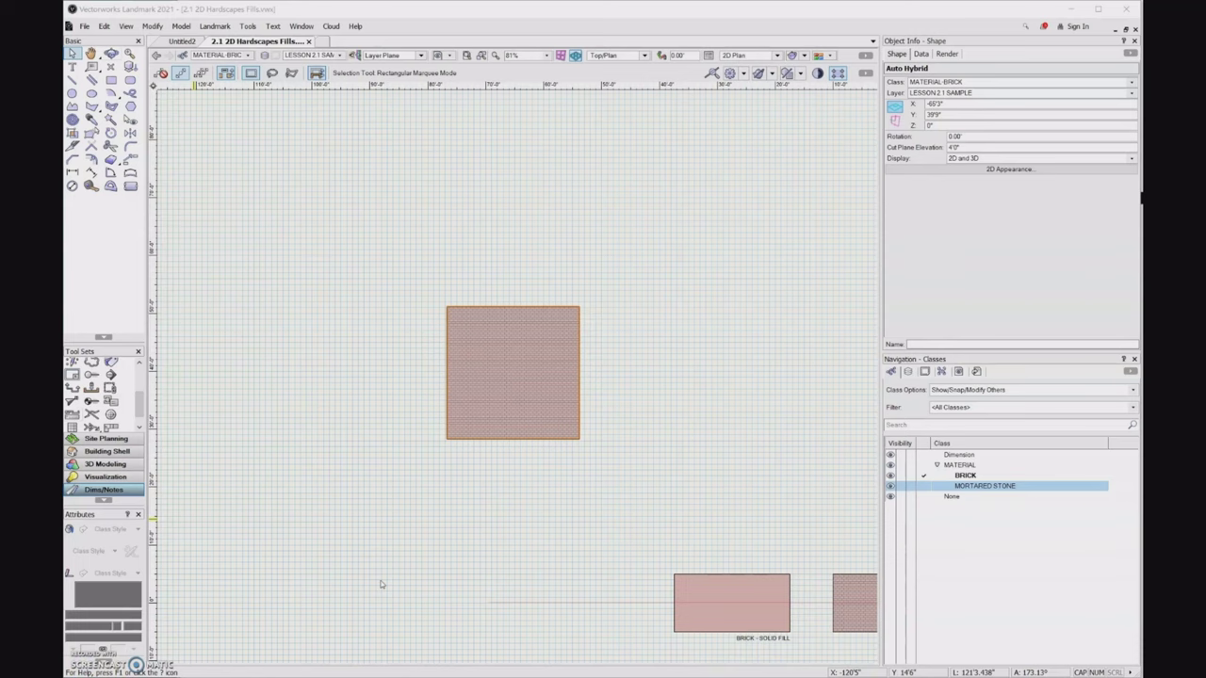
Delete the hatched test square and the stray rectangle, then fit the view to the swatch grid
left_click(479, 431)
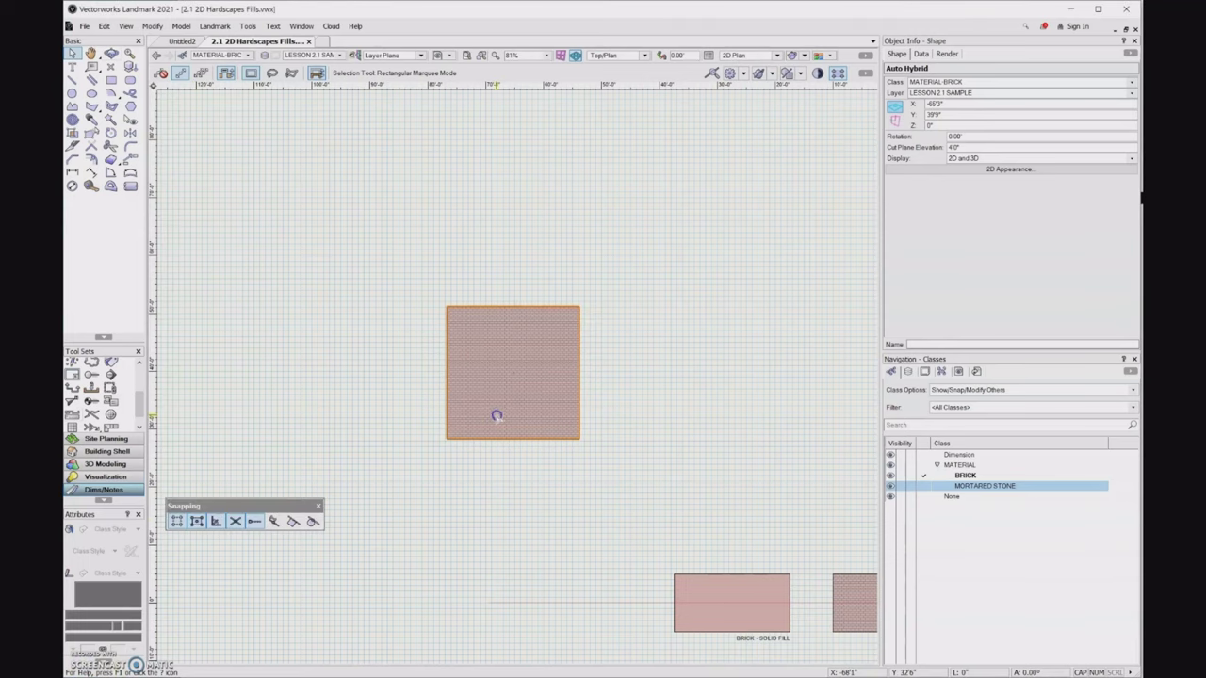
key("Delete")
scroll(465, 410, "down", 5)
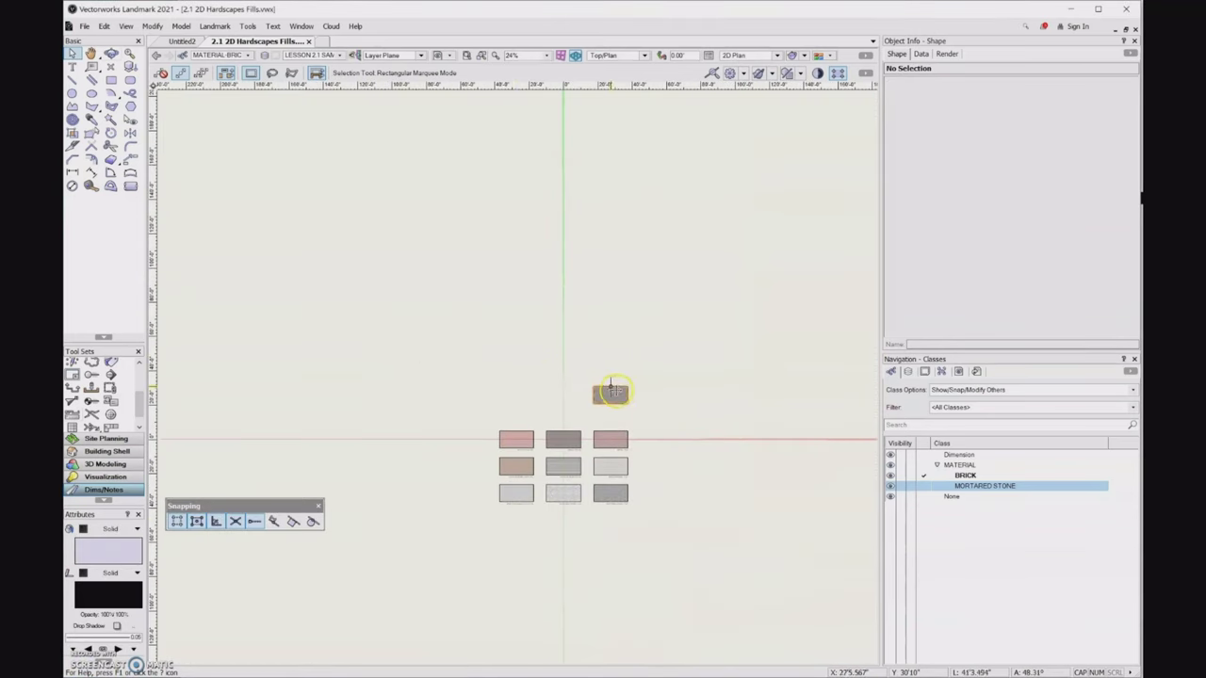
left_click(618, 394)
key("Delete")
key("ctrl+4")
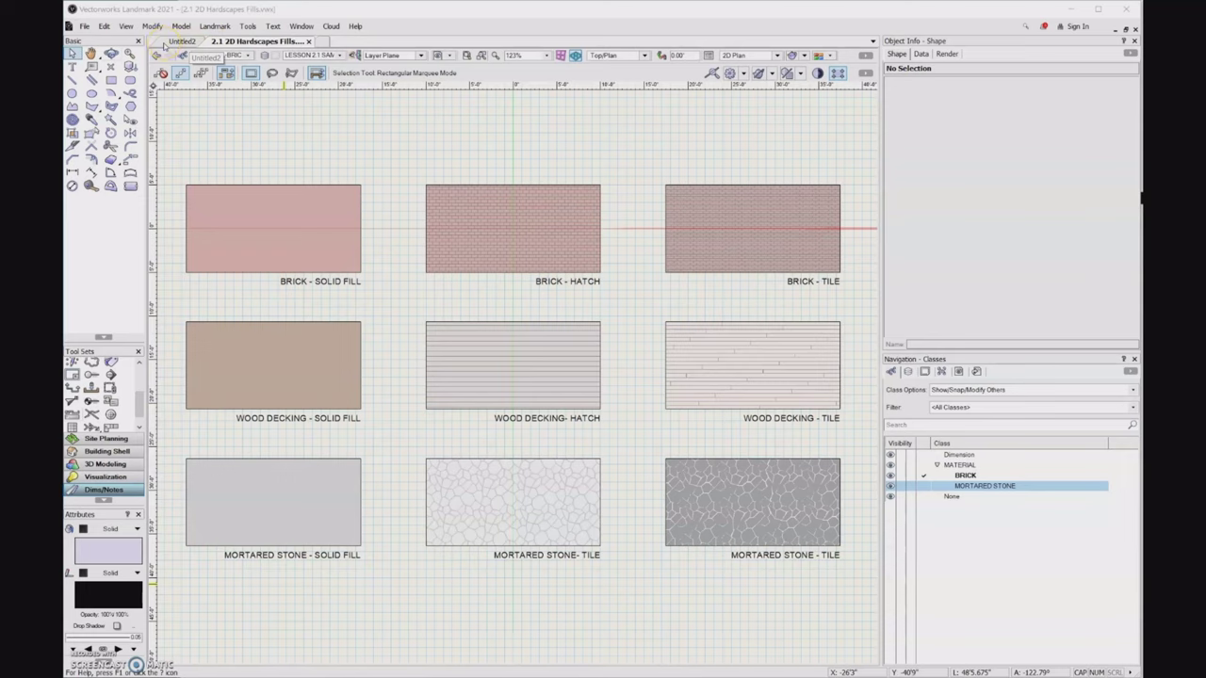
Switch to Untitled2, select the scale bar drawing and decline the backup prompt
left_click(165, 42)
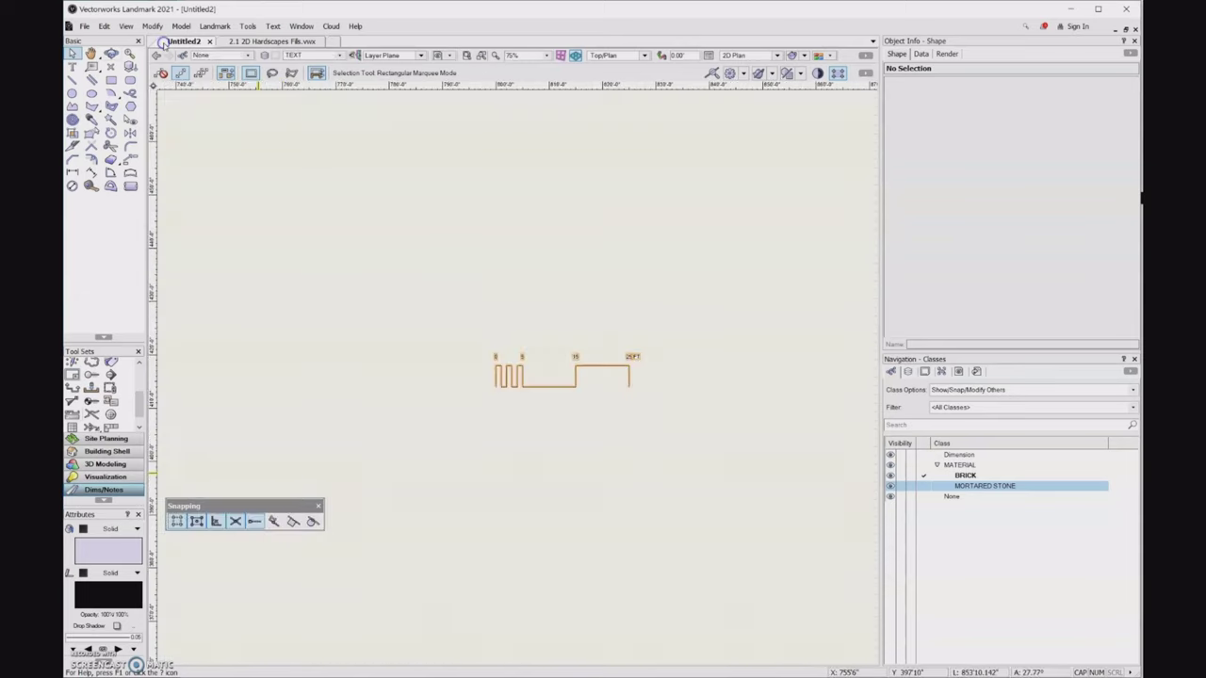
left_click_drag(339, 189, 644, 412)
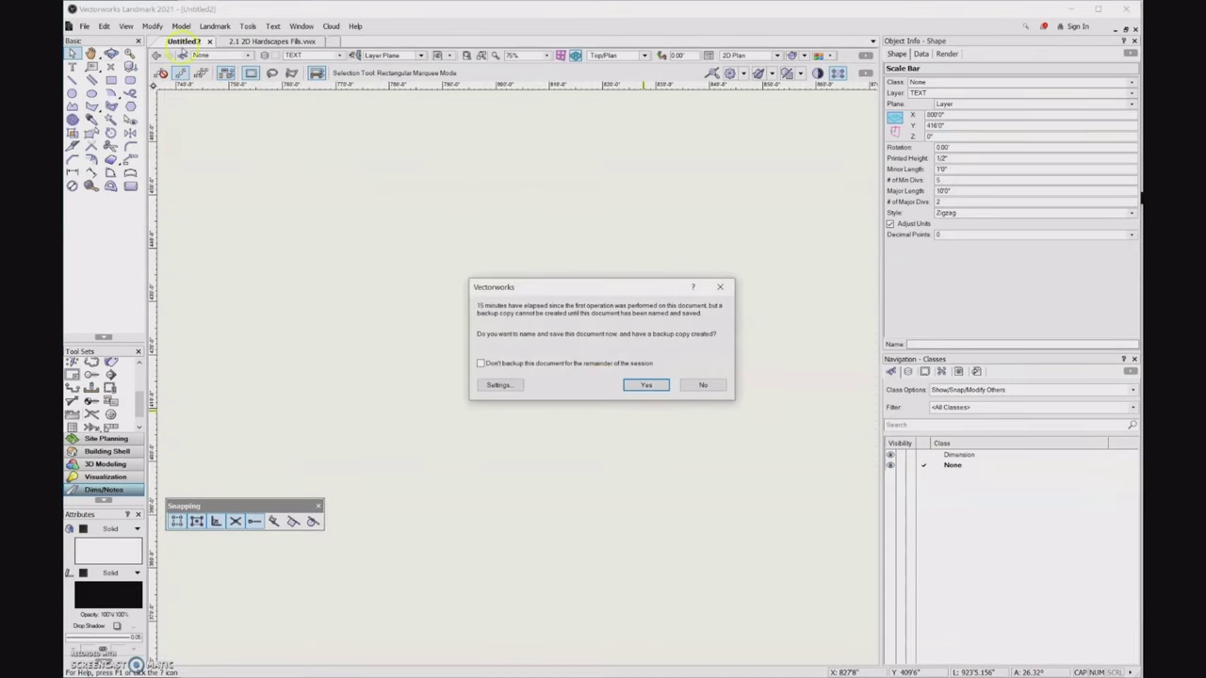
left_click(703, 384)
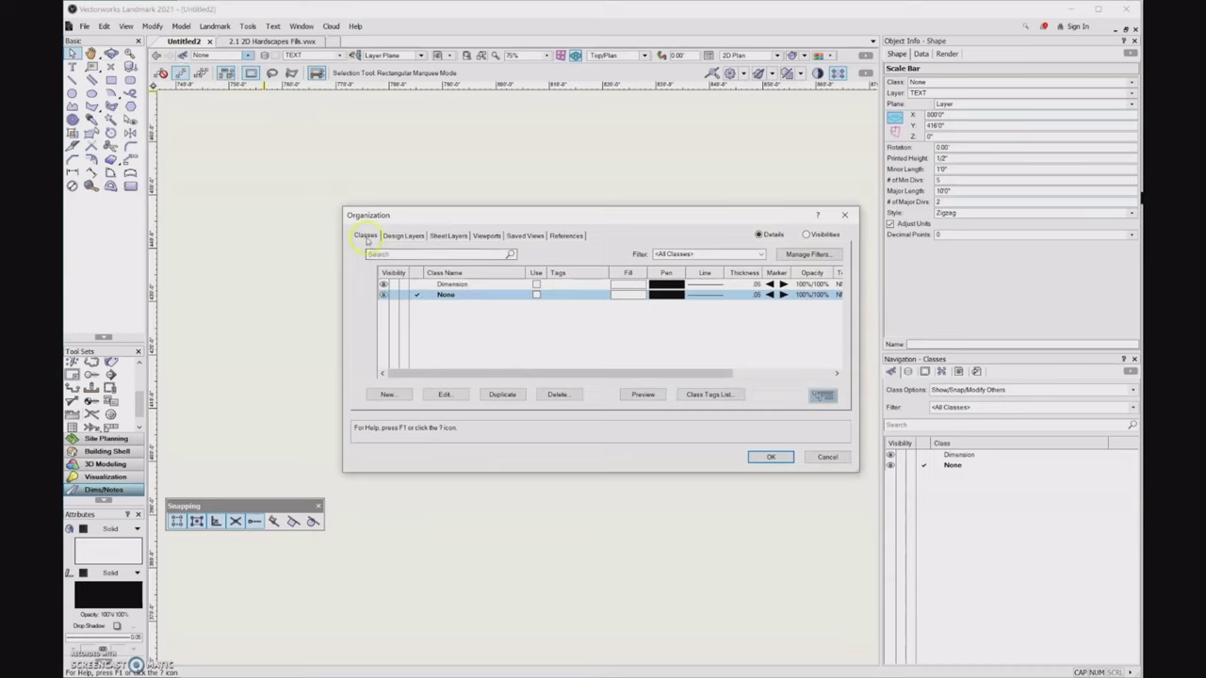
Start a class import from the file 2.1 2D Hardscapes Fills.vwx
left_click(389, 394)
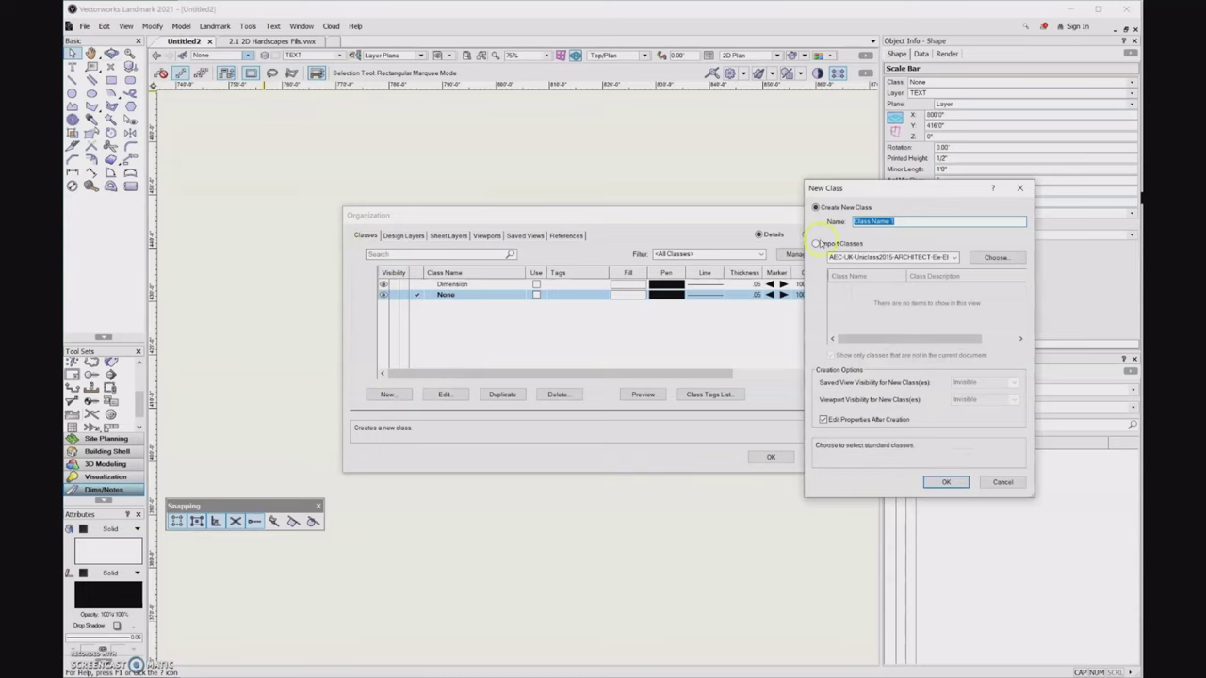
left_click(816, 246)
left_click(991, 258)
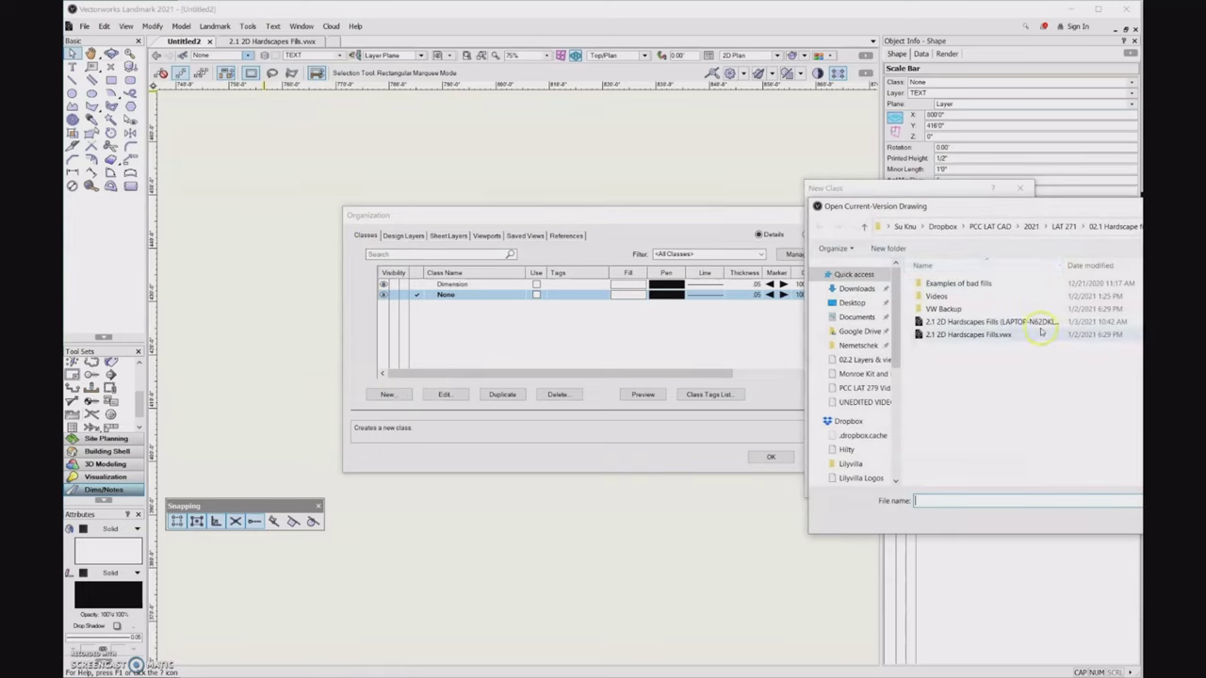
left_click(965, 336)
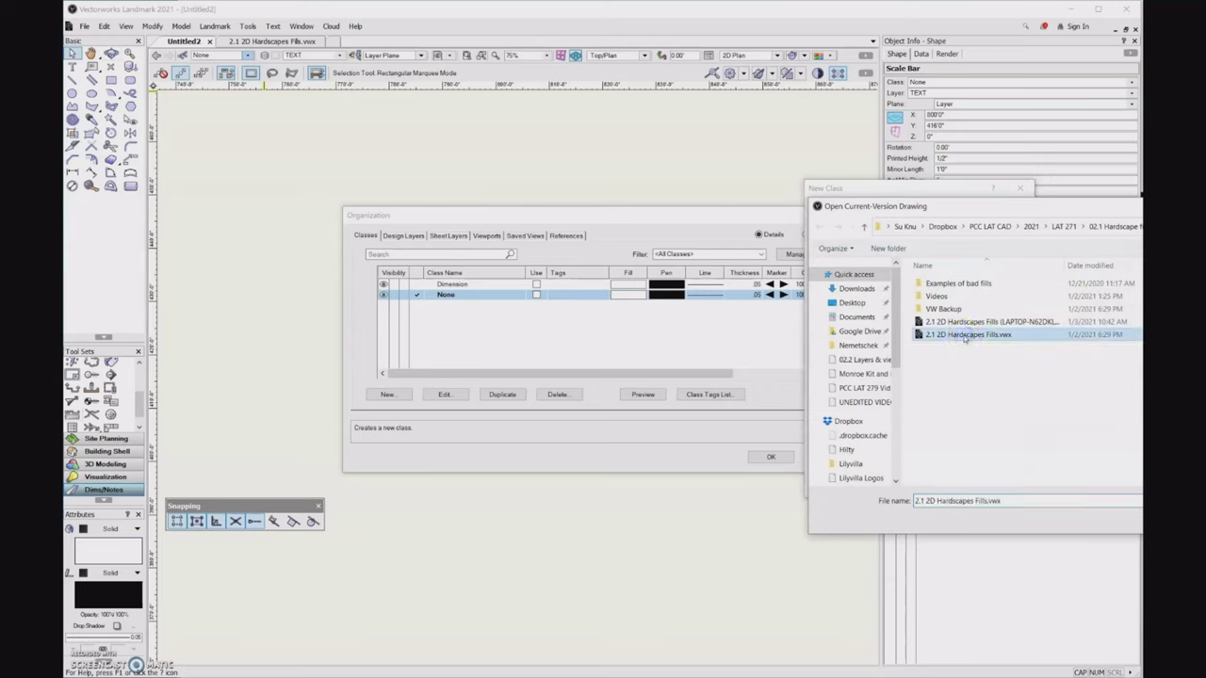
key("Return")
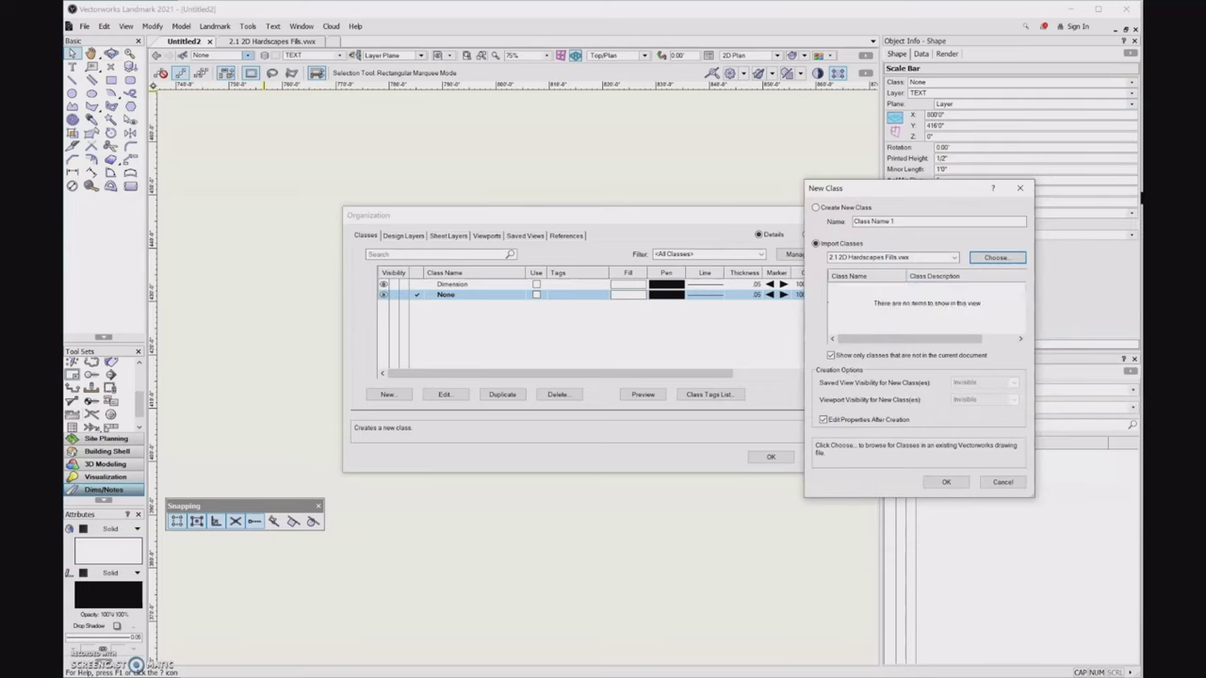
Import MATERIAL-BRICK and MATERIAL-MORTARED STONE without editing properties afterward
left_click(878, 300)
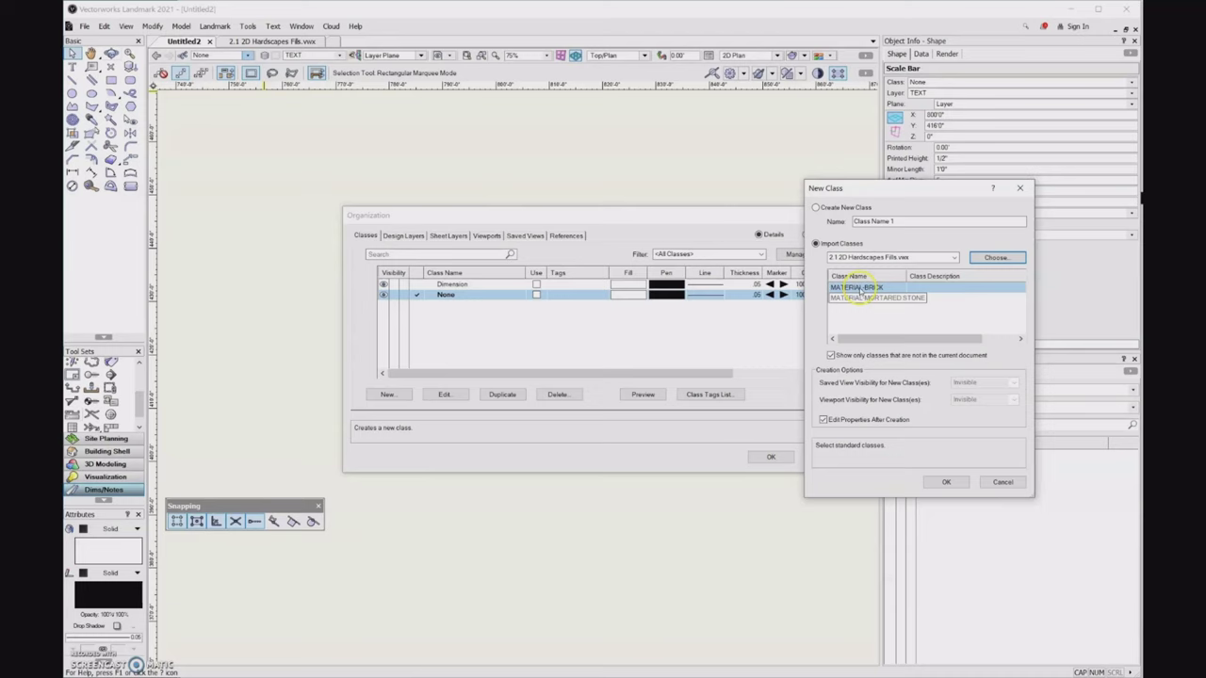
left_click(887, 303)
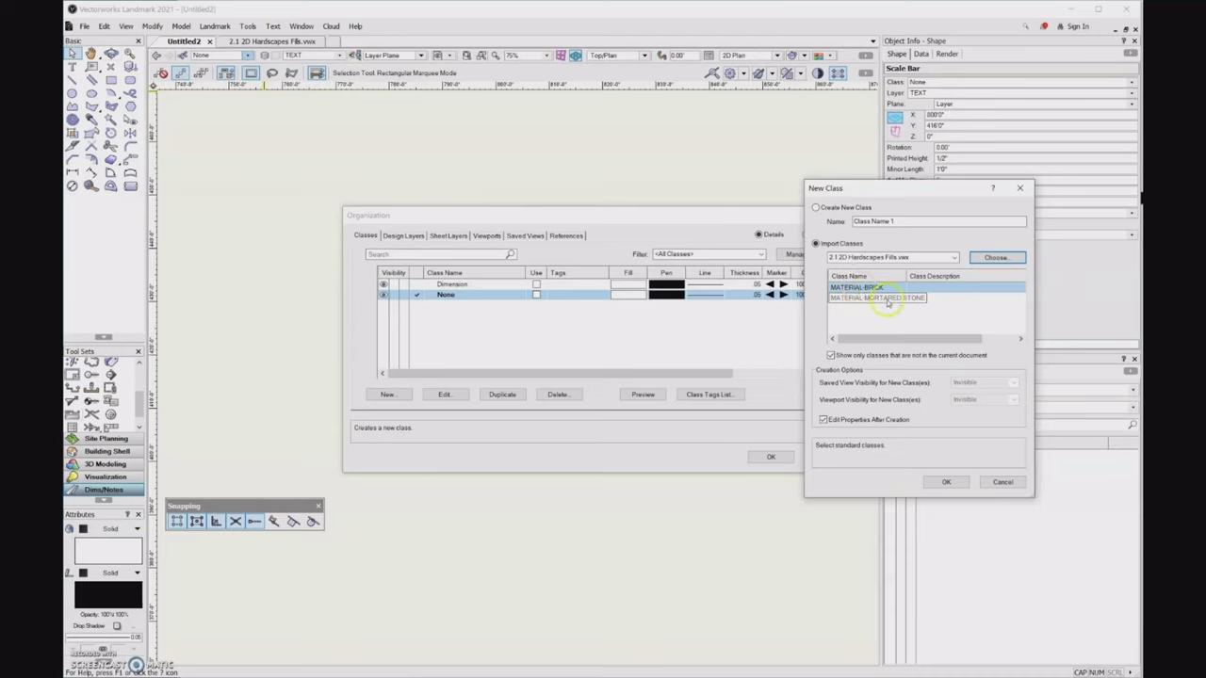
left_click(831, 356)
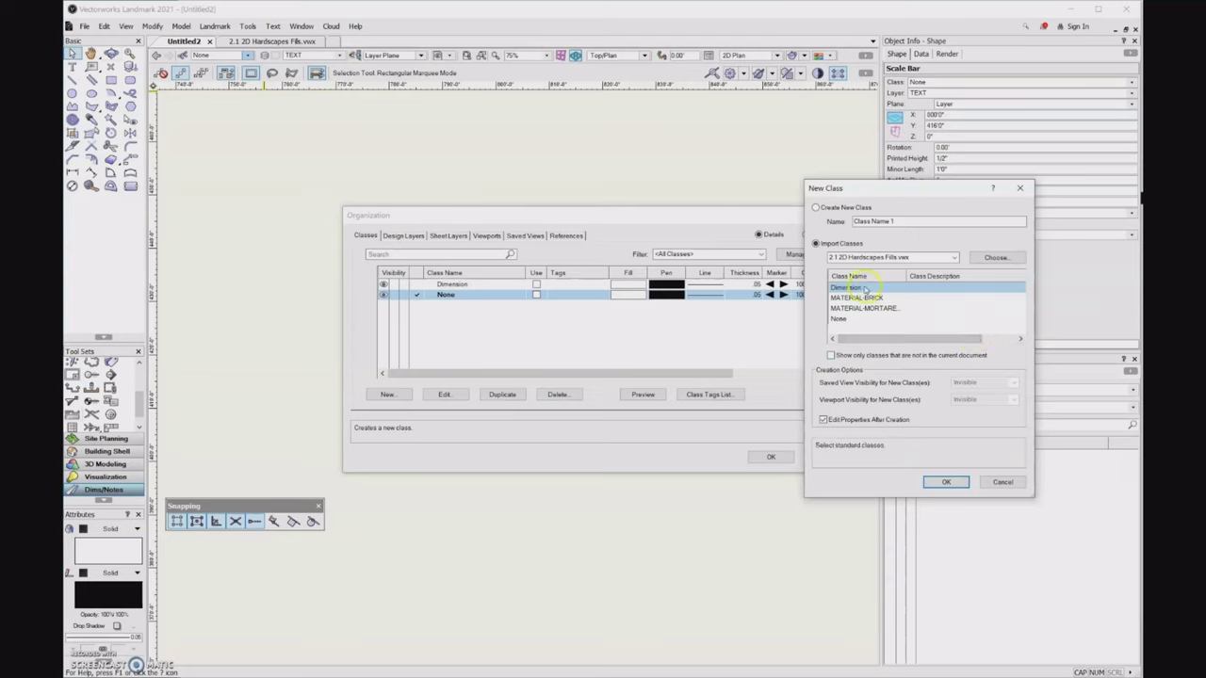
left_click(830, 356)
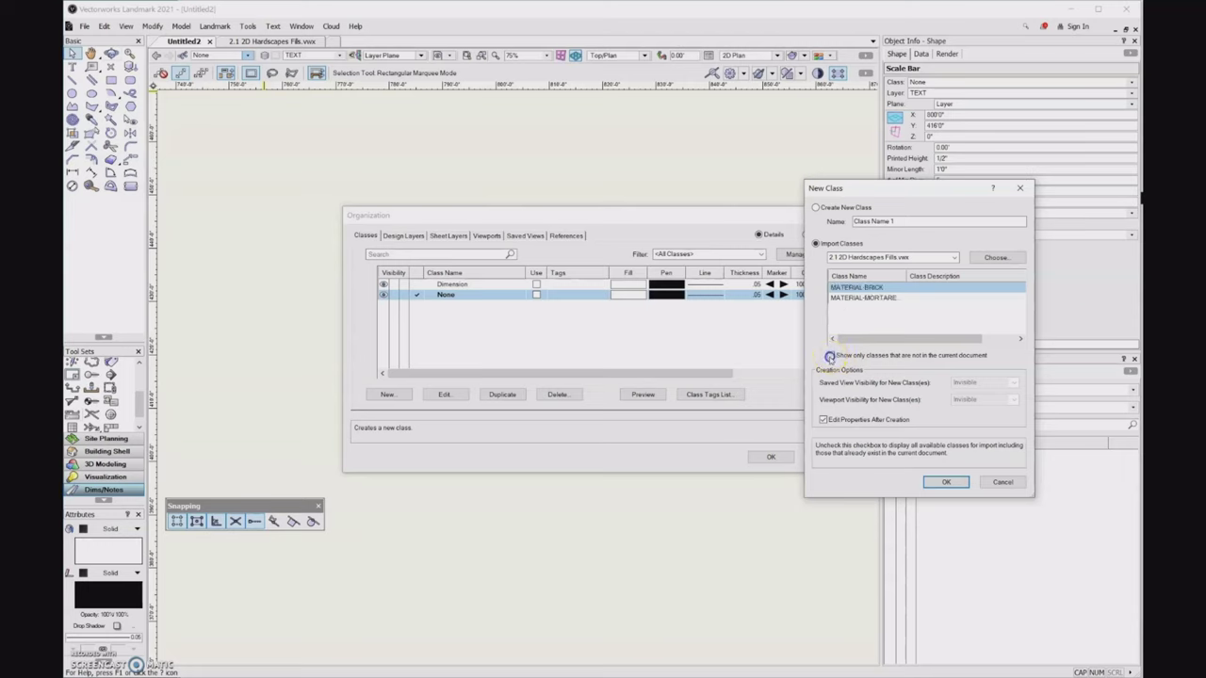
left_click(878, 297, "shift")
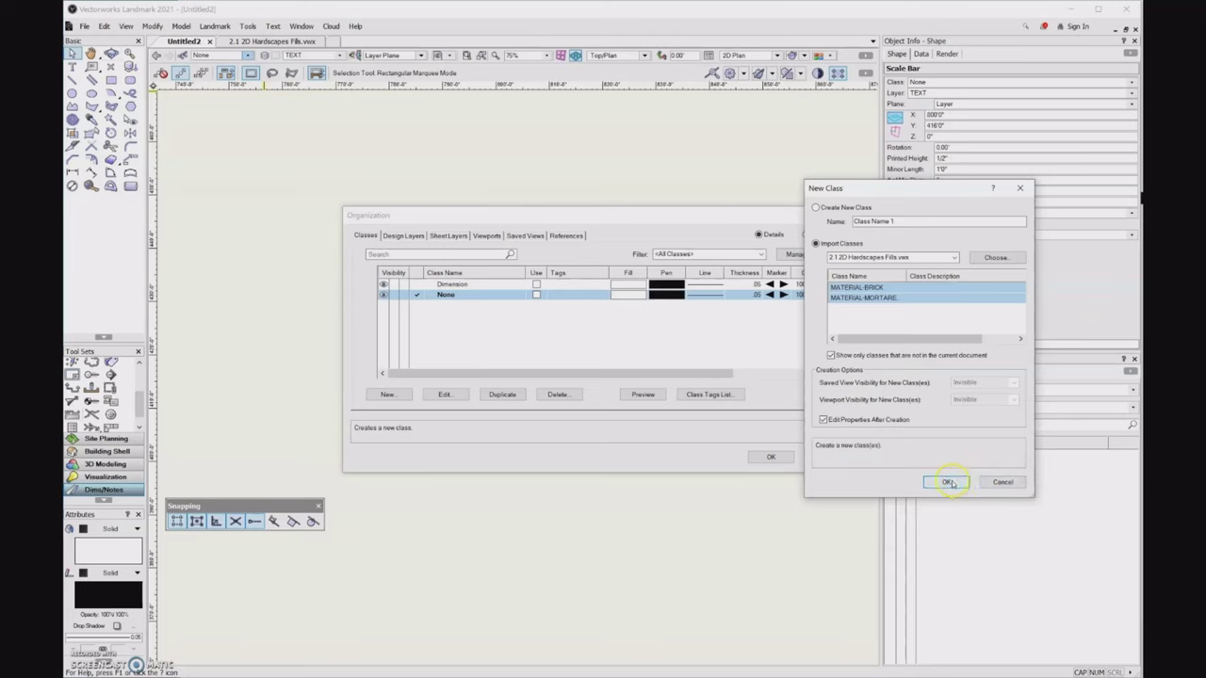
left_click(824, 420)
left_click(946, 483)
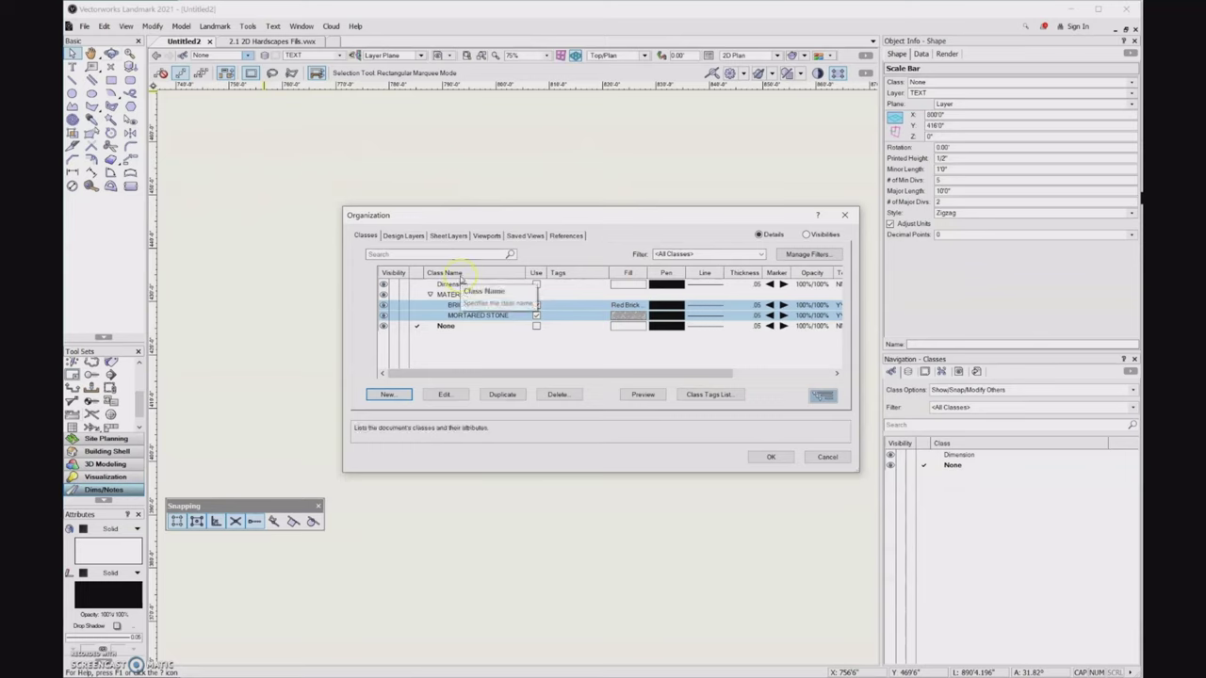
Create a new class named MATERIALS-WOOD DECKING with Edit Properties After Creation on
left_click(387, 395)
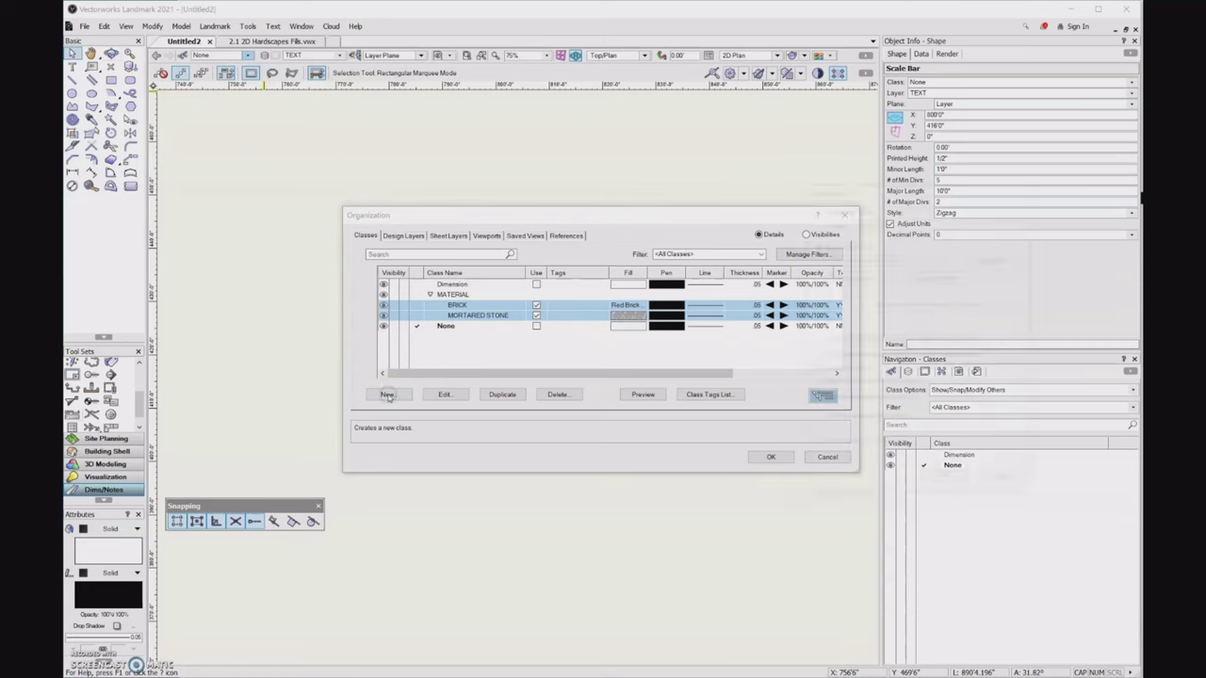
left_click(905, 220)
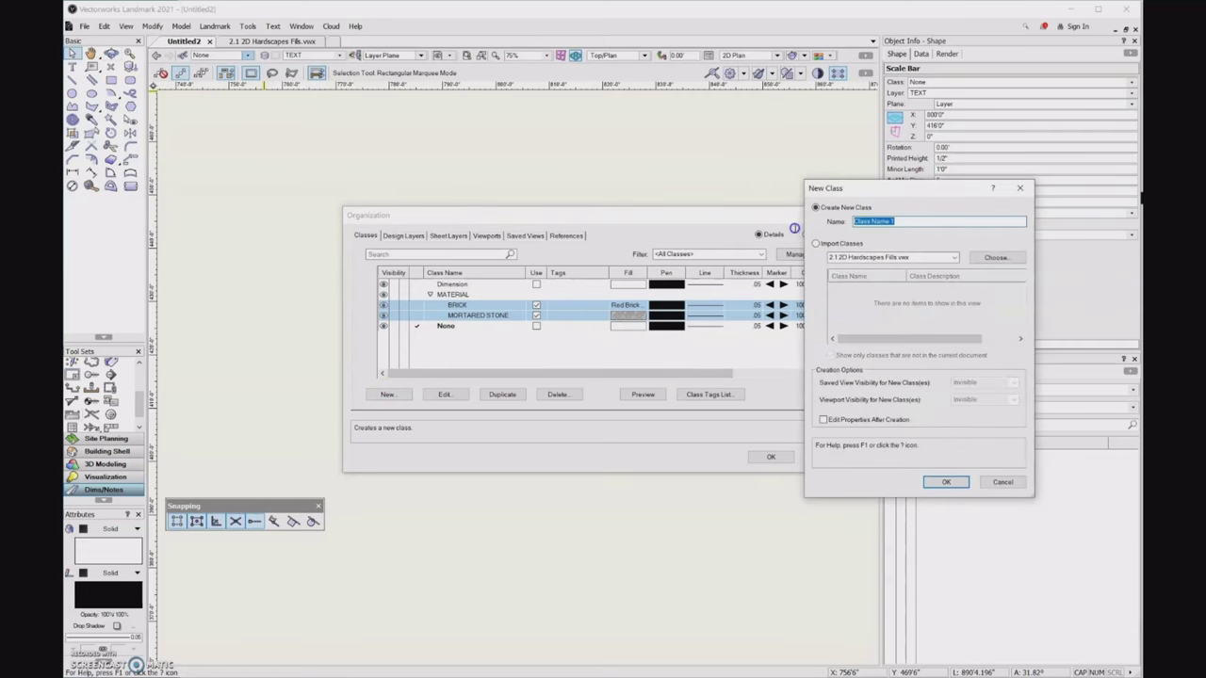
type("MATERIALS-WOOD DECKING")
left_click(823, 421)
left_click(946, 481)
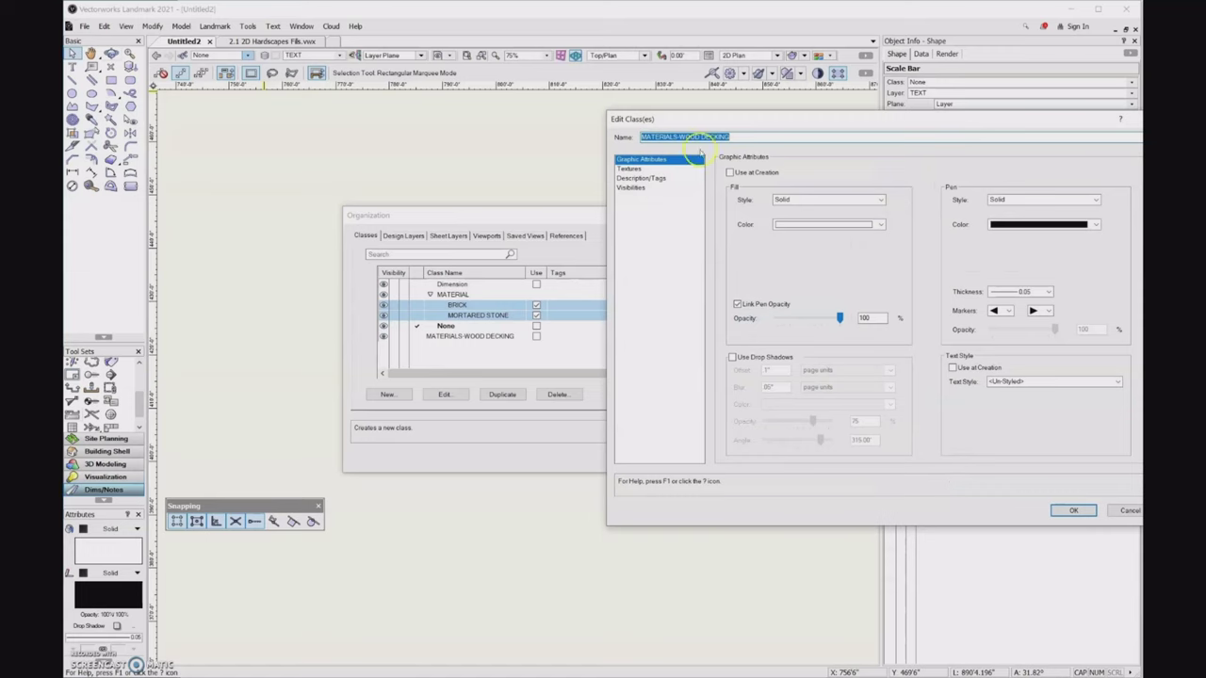
Give the class a Use at Creation Tile fill of Decking 140mm TF
left_click(730, 172)
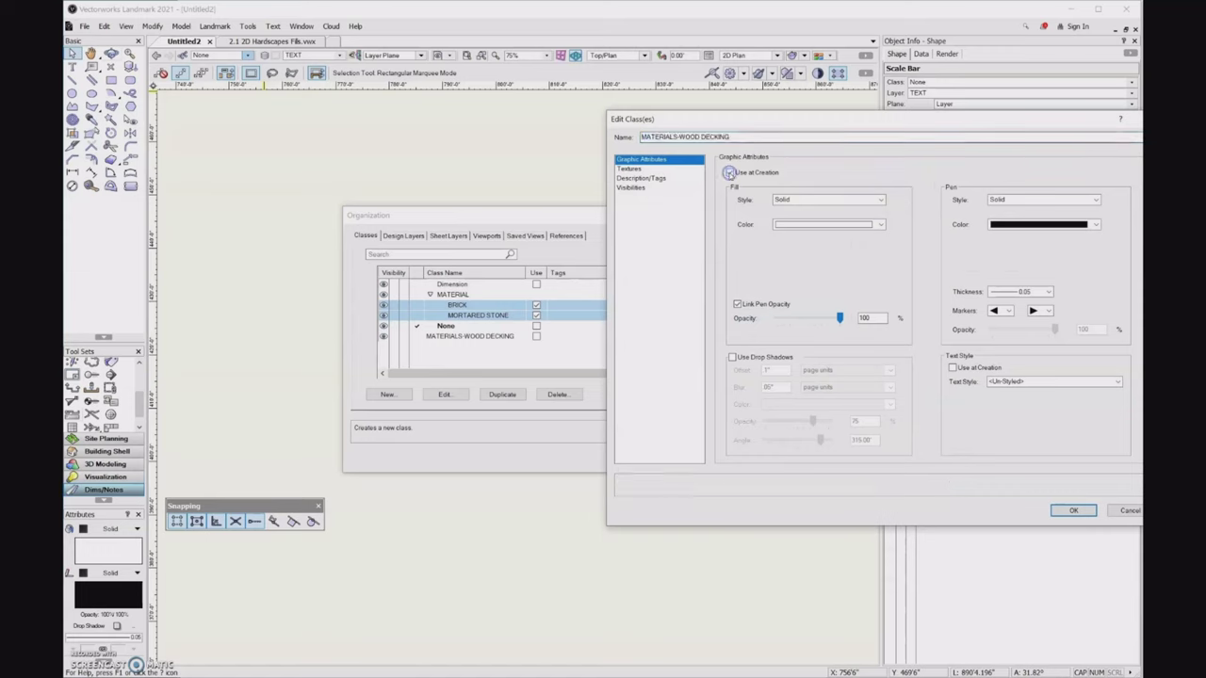
left_click(811, 200)
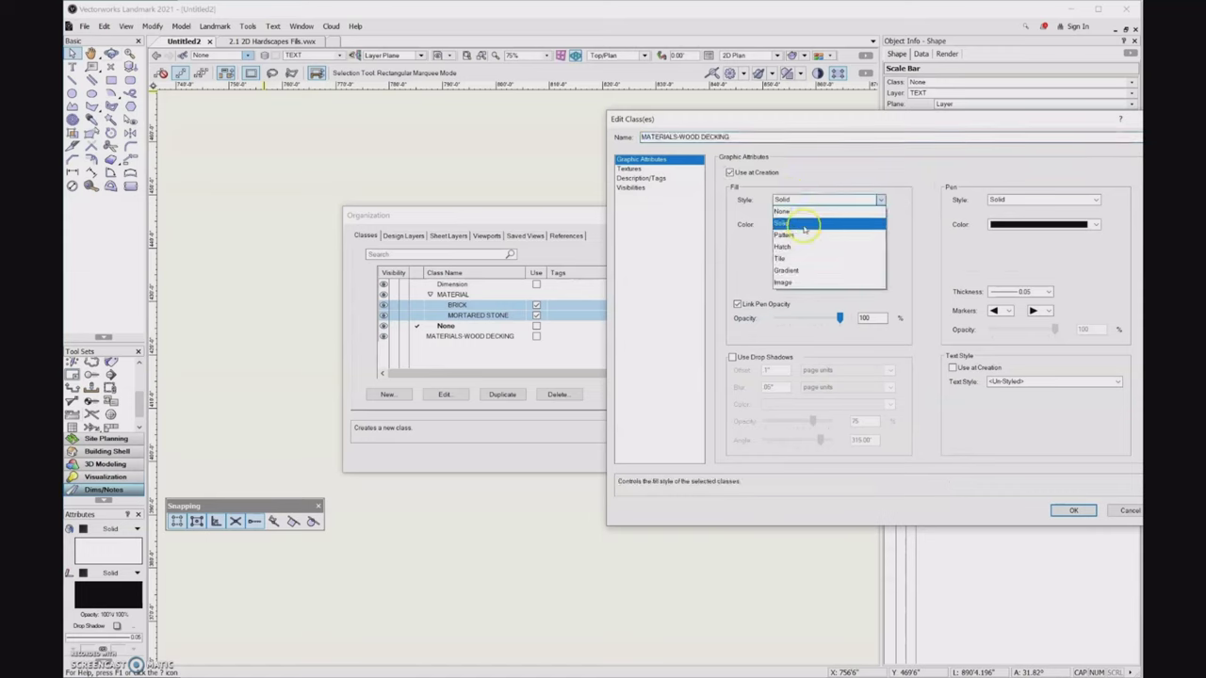
left_click(796, 259)
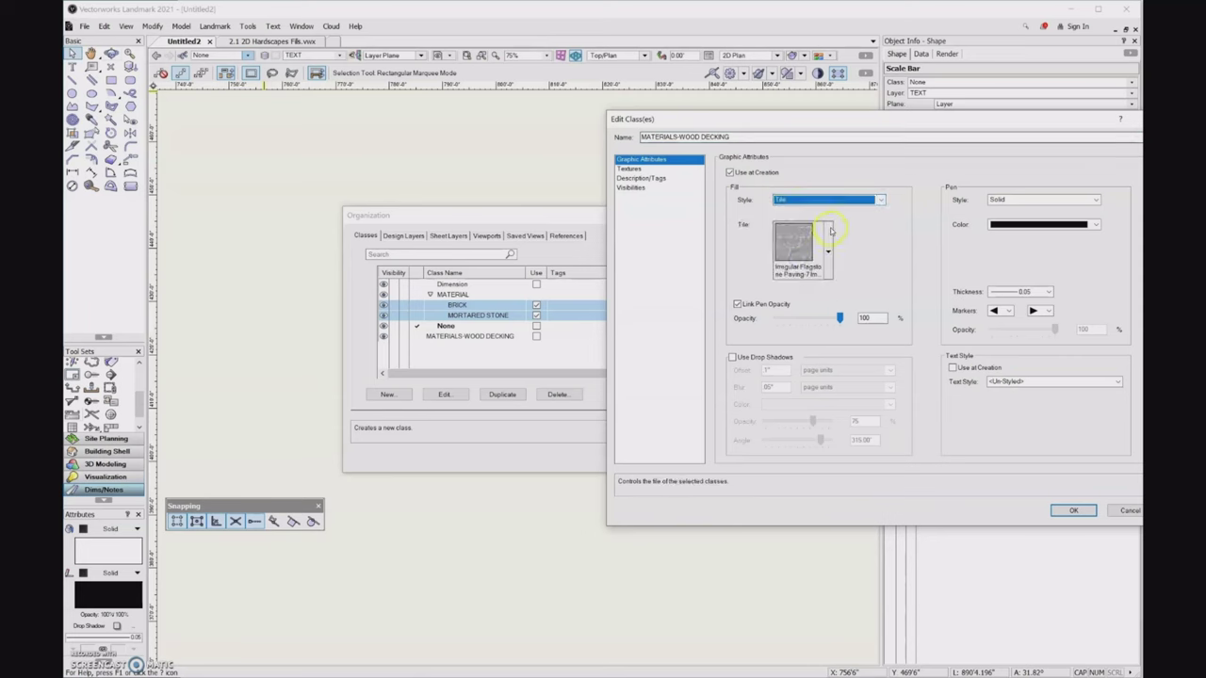
left_click(826, 247)
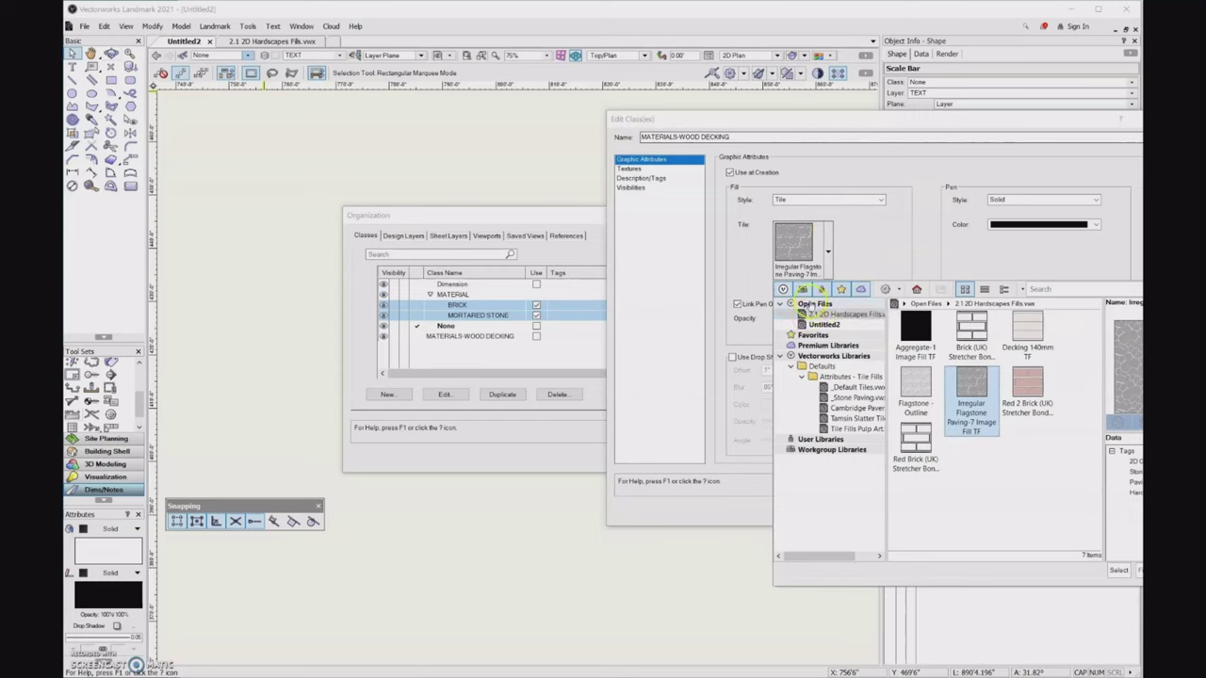
left_click(1024, 323)
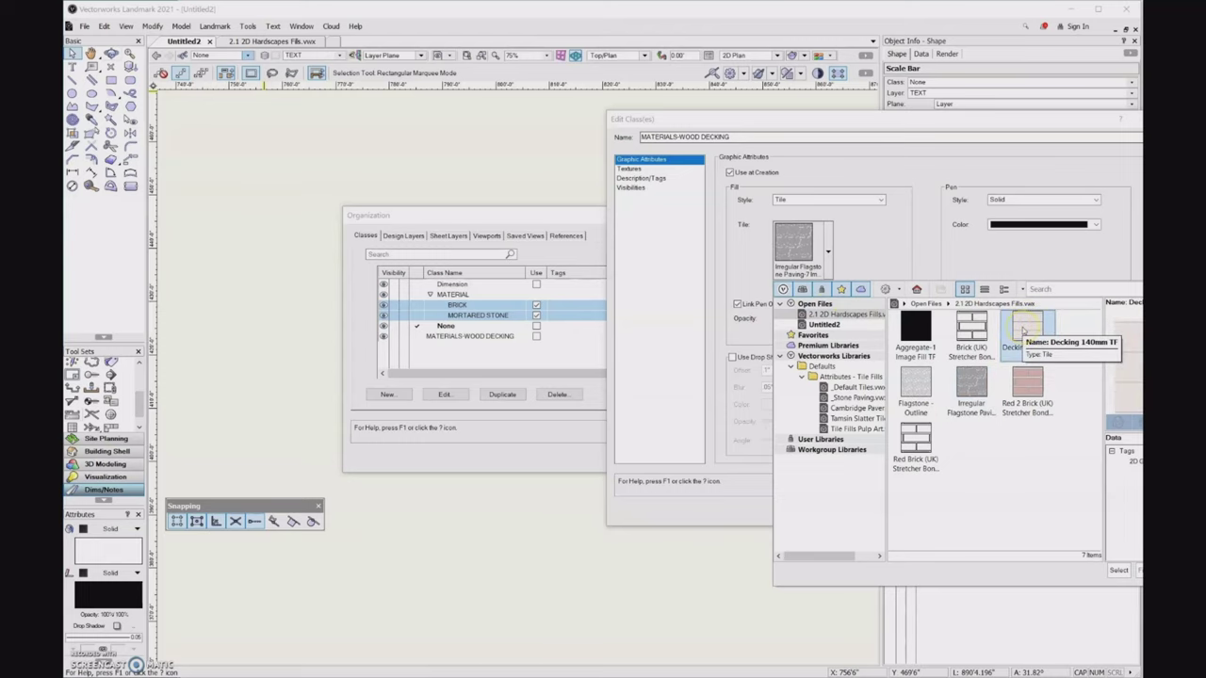
left_click(1118, 570)
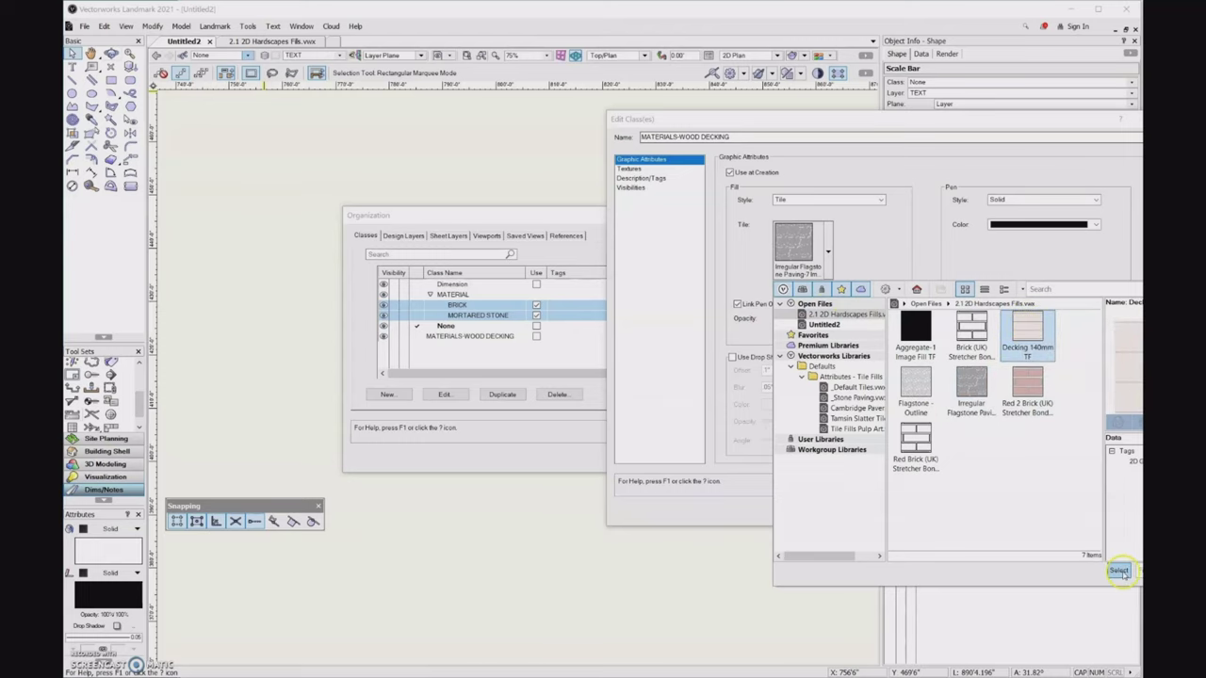
left_click(1073, 509)
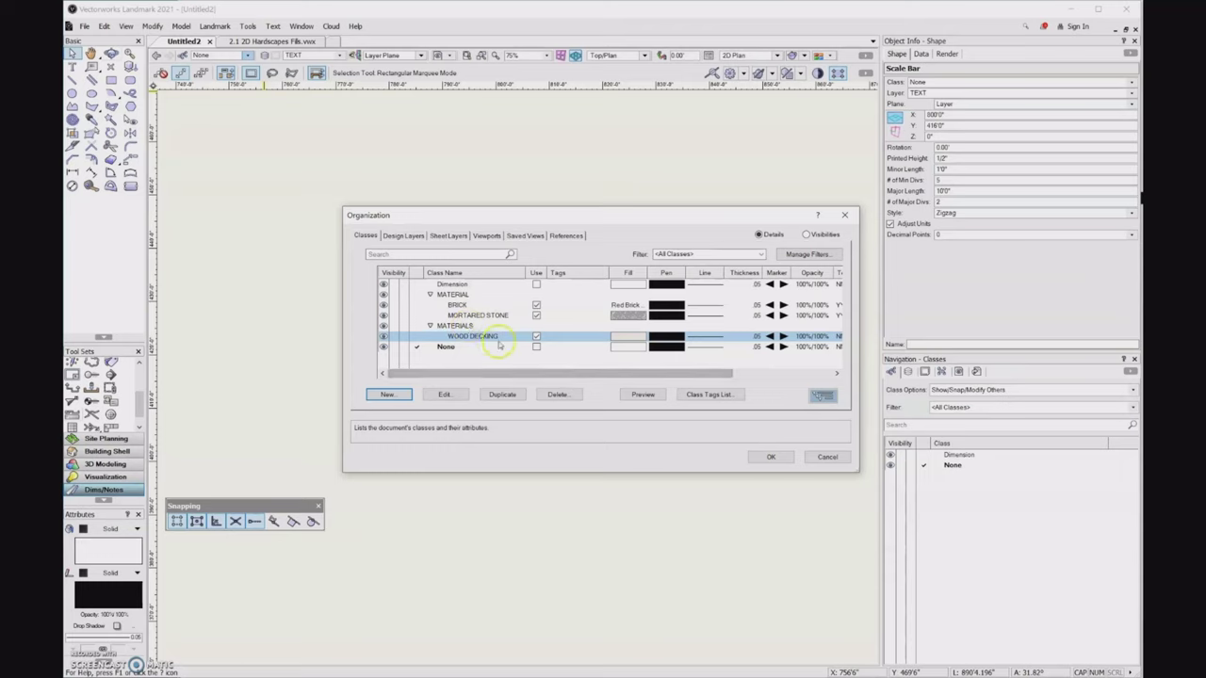
Rename the decking class to MATERIAL-WOOD DECKING by removing the extra S
left_click(458, 396)
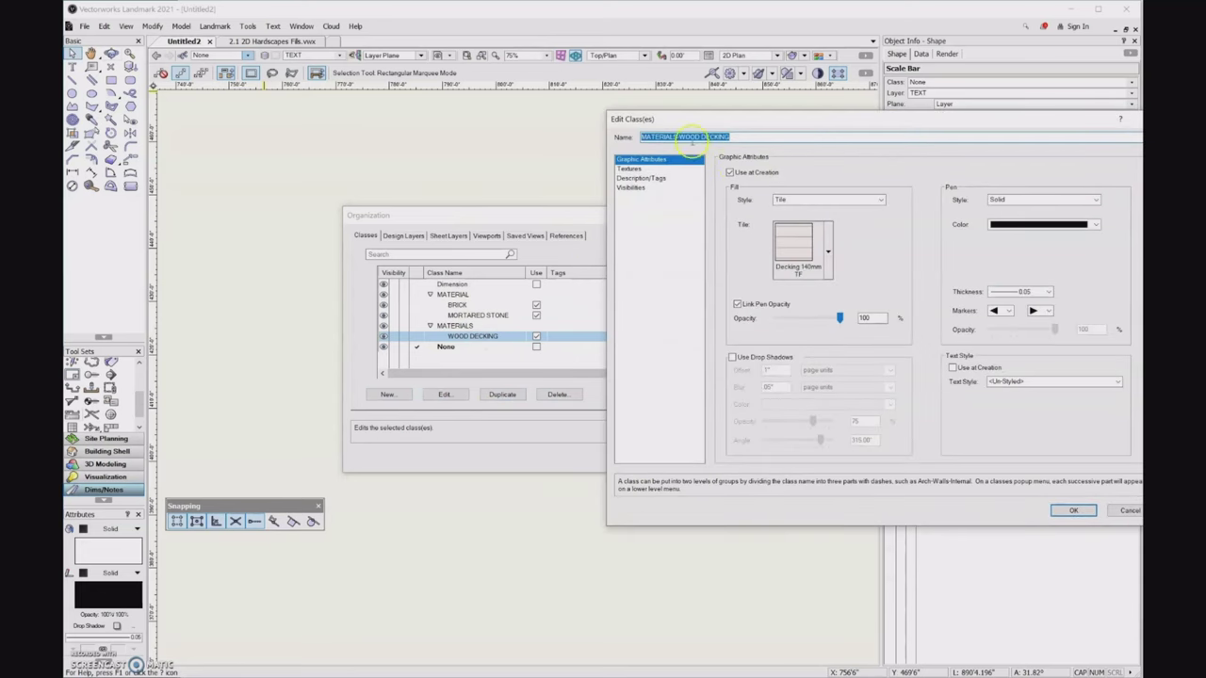
left_click(675, 136)
key("BackSpace")
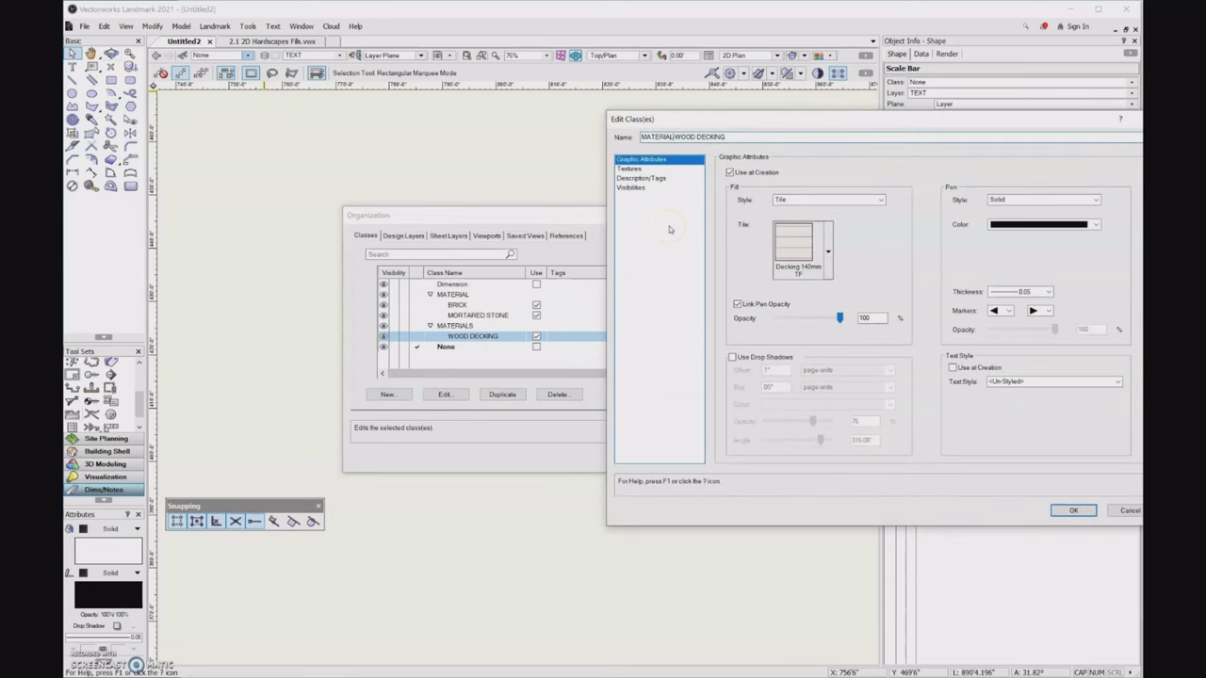
left_click(1072, 512)
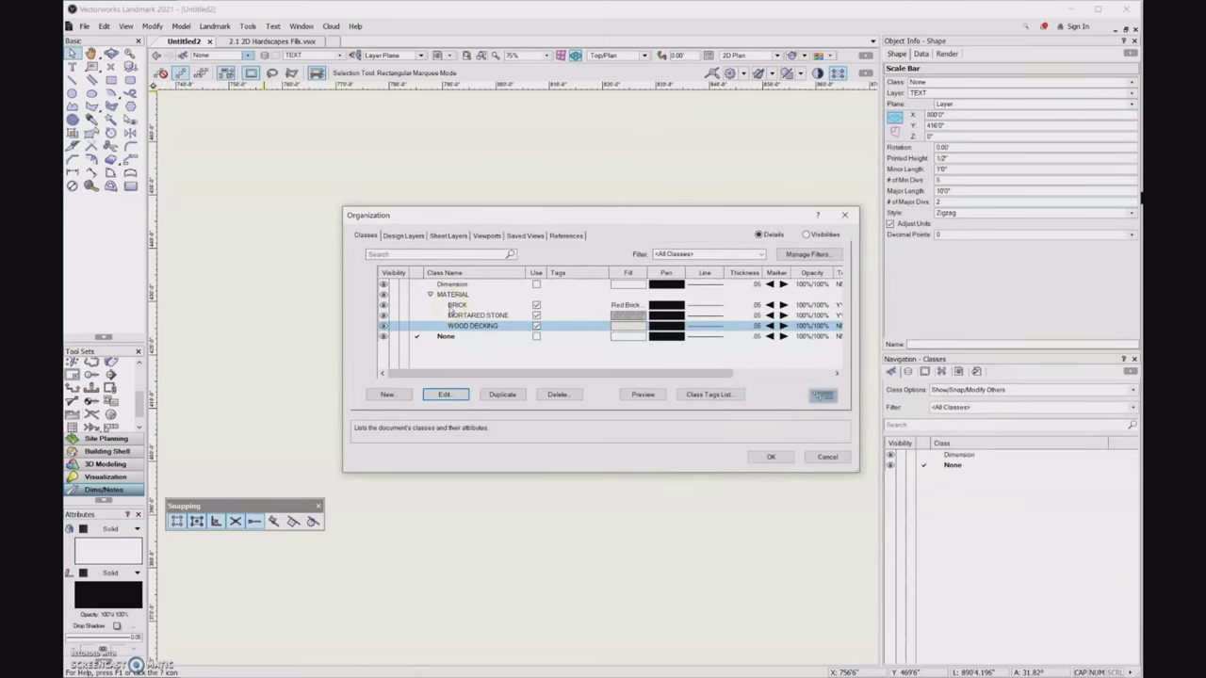
Close the Organization dialog and reopen it from the Classes button
key("Return")
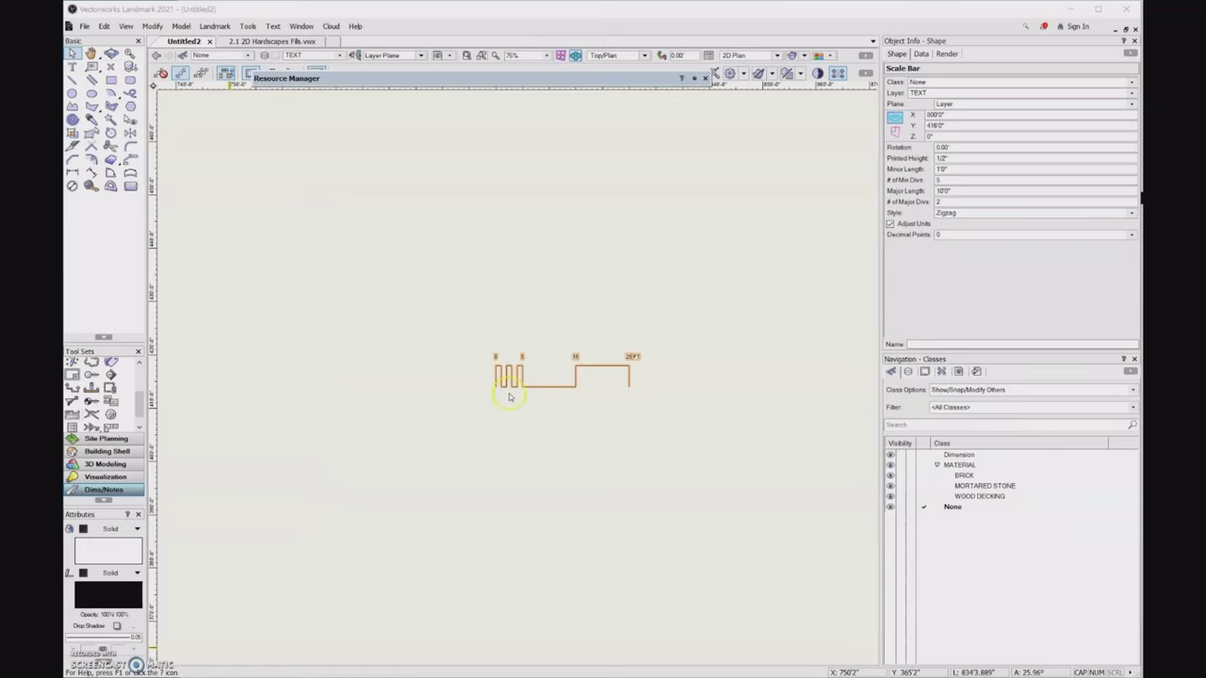
left_click(182, 55)
left_click(182, 54)
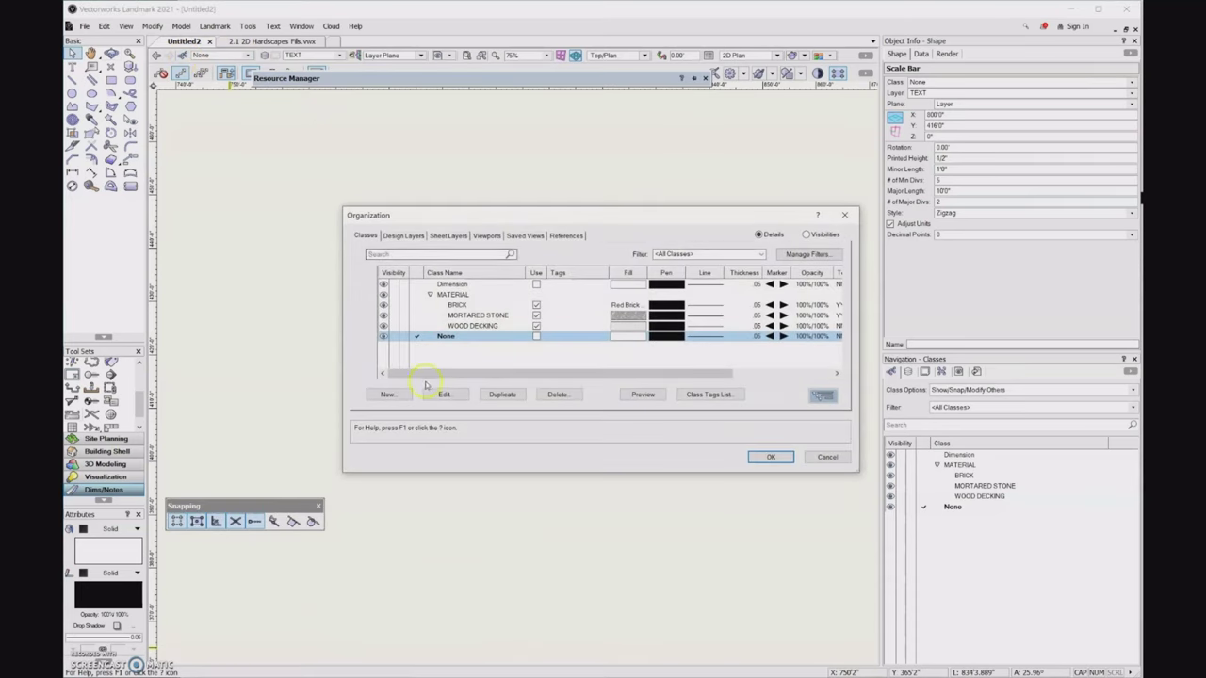
Start a class import from the file 8.1 PLANT LISTS.vwx
left_click(401, 398)
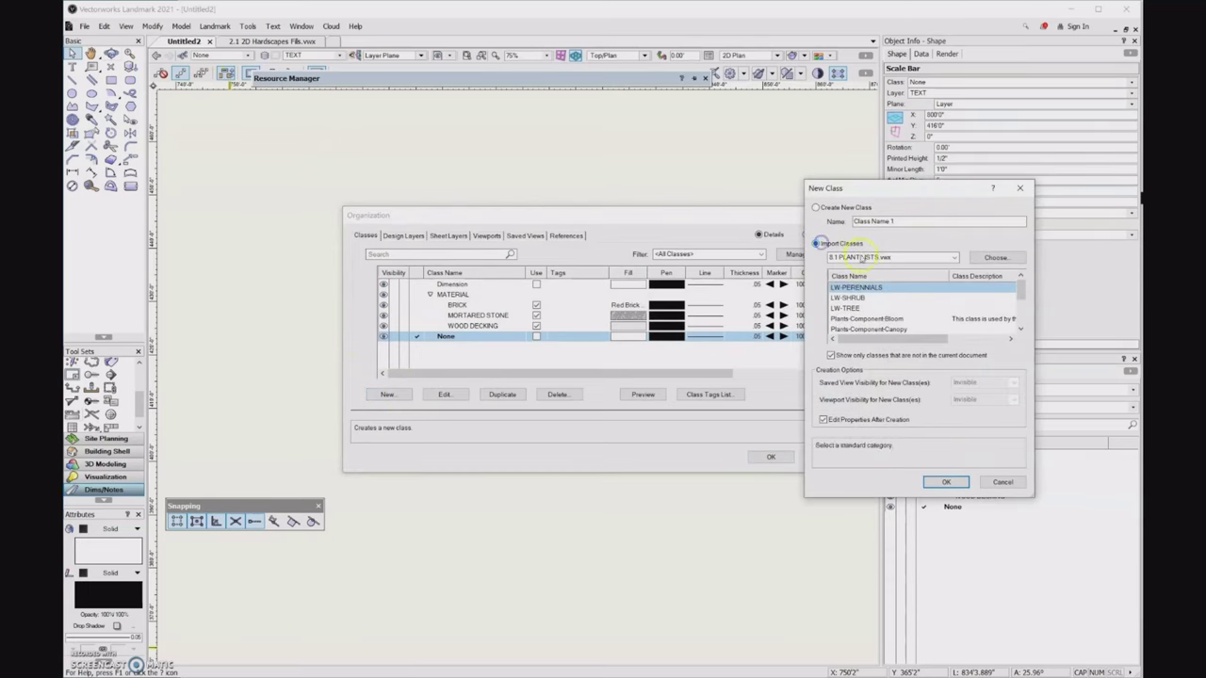
left_click(971, 258)
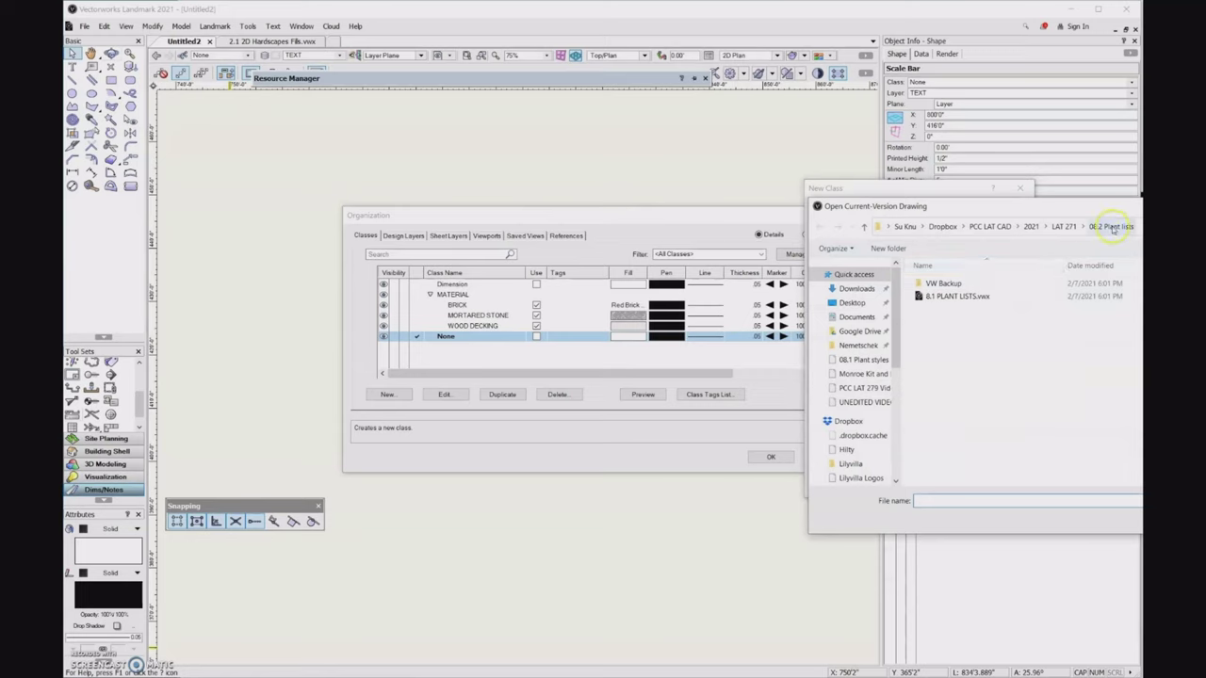
left_click(1113, 228)
left_click(971, 295)
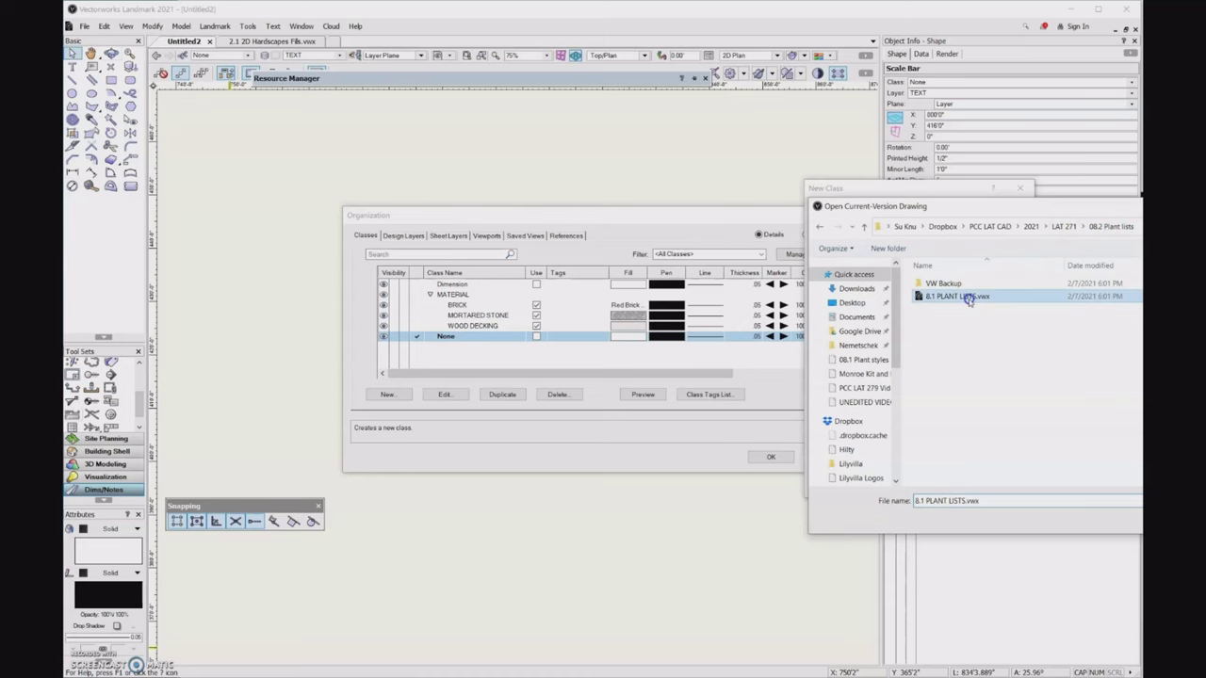
key("Return")
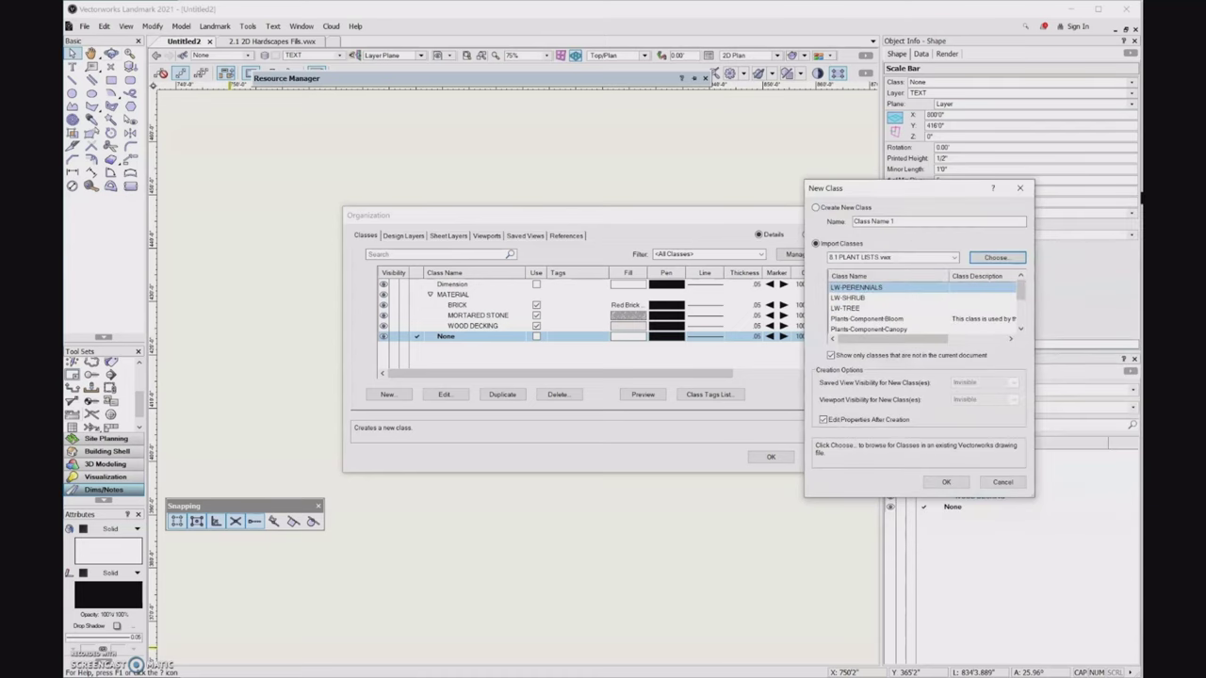
Import LW-PERENNIALS, LW-SHRUB, LW-TREE and Plants-Component-Tags without editing properties
left_click(859, 308, "shift")
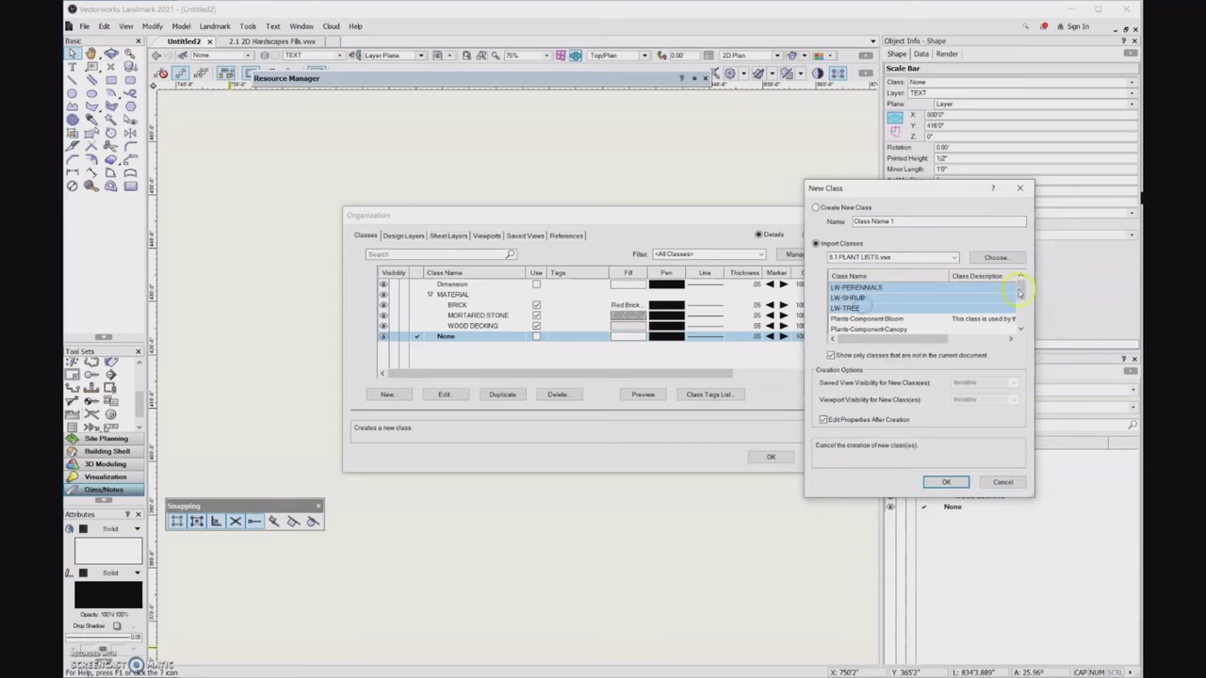
left_click_drag(1020, 287, 1020, 310)
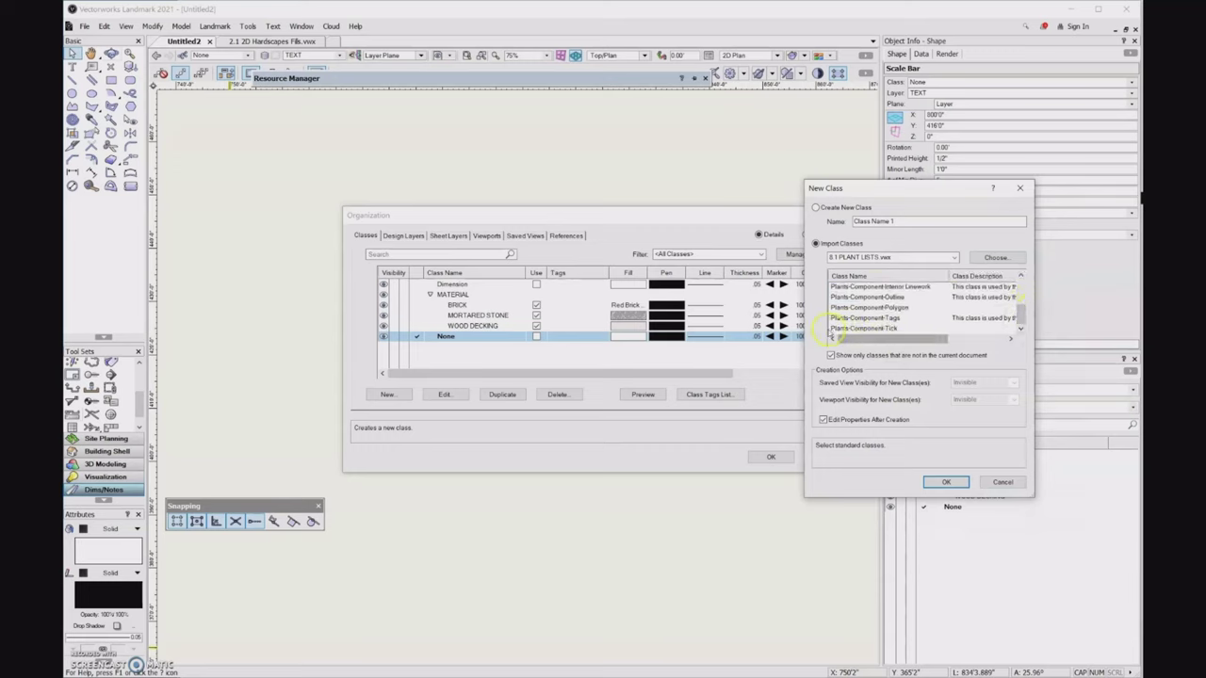
left_click(860, 318)
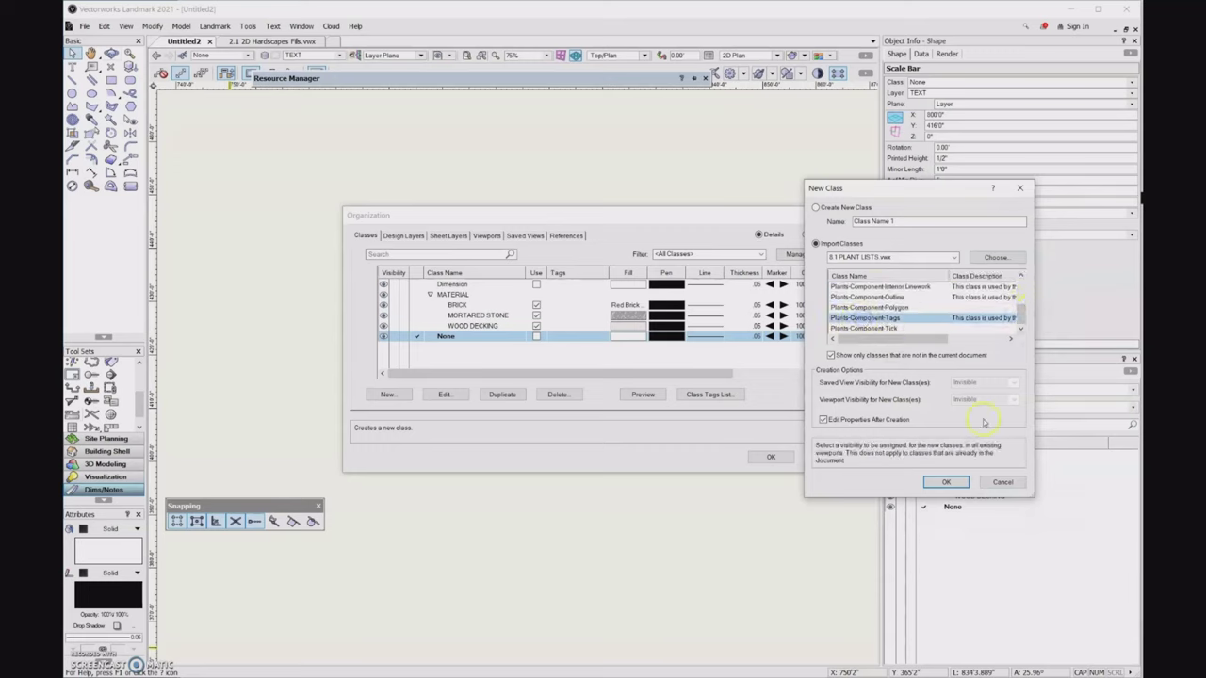
left_click(823, 420)
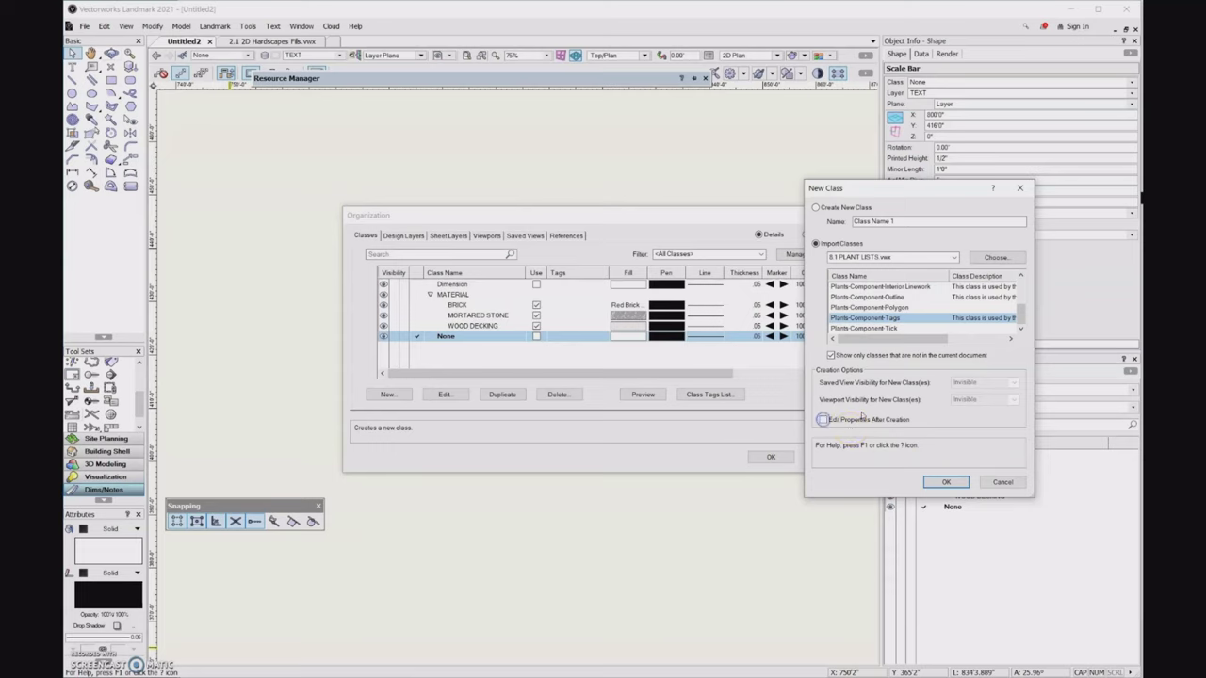
left_click(948, 482)
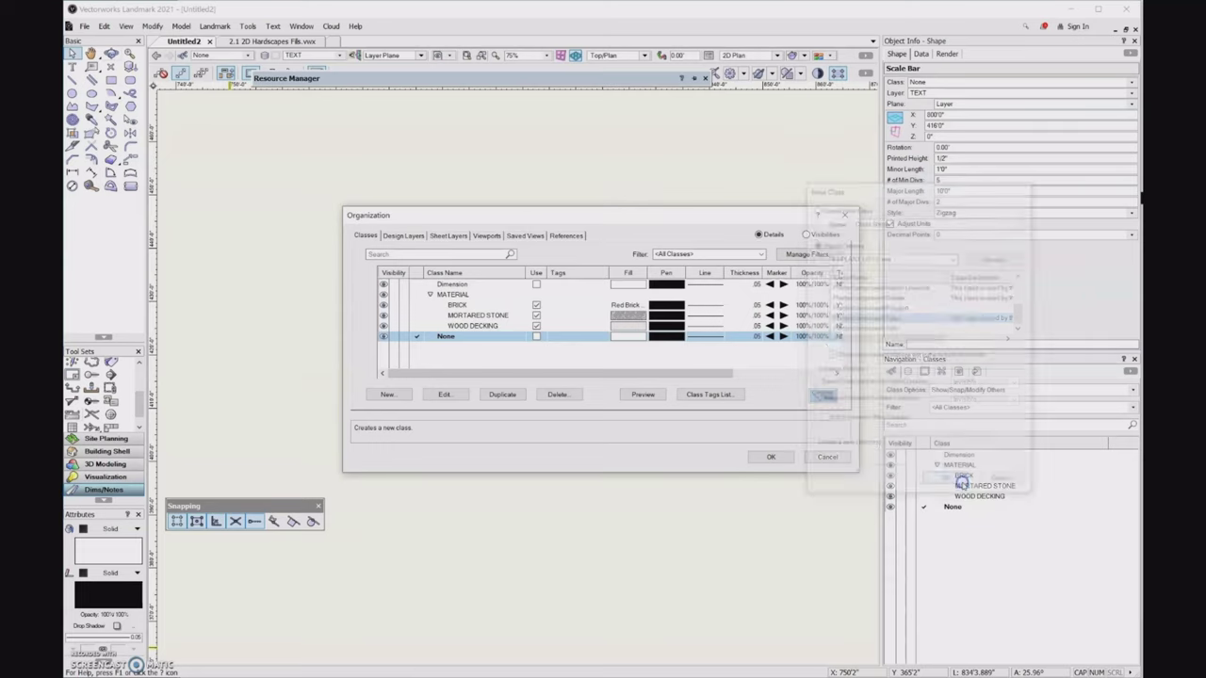
left_click(772, 458)
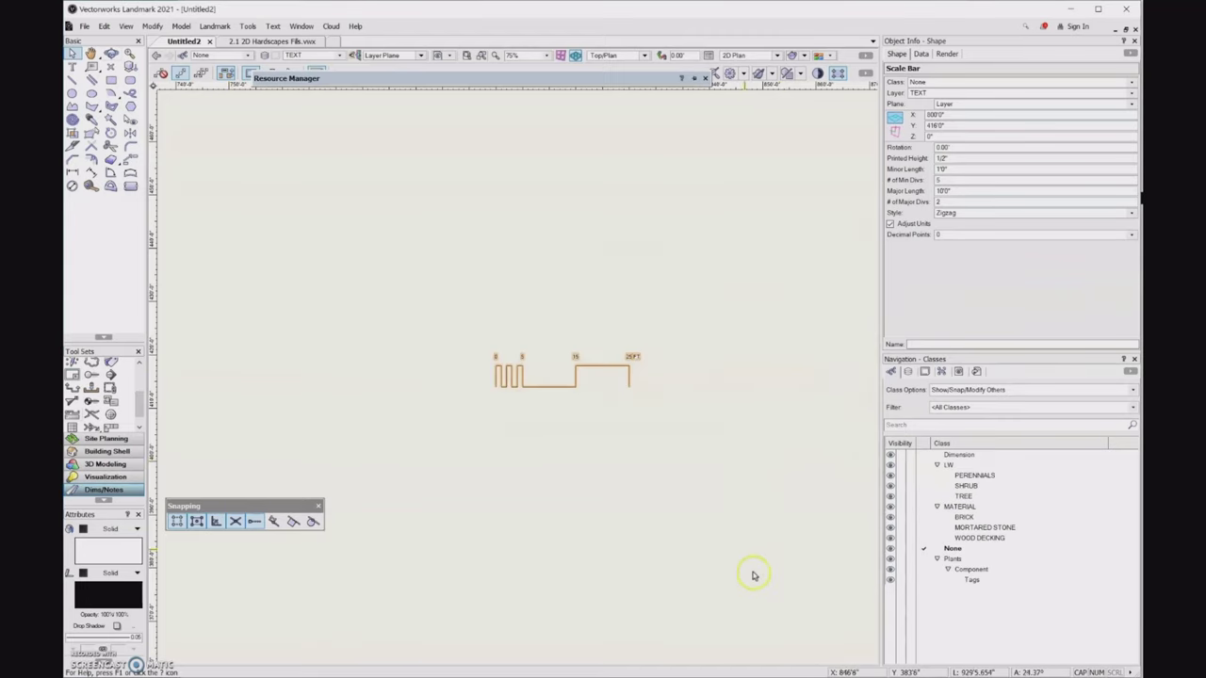